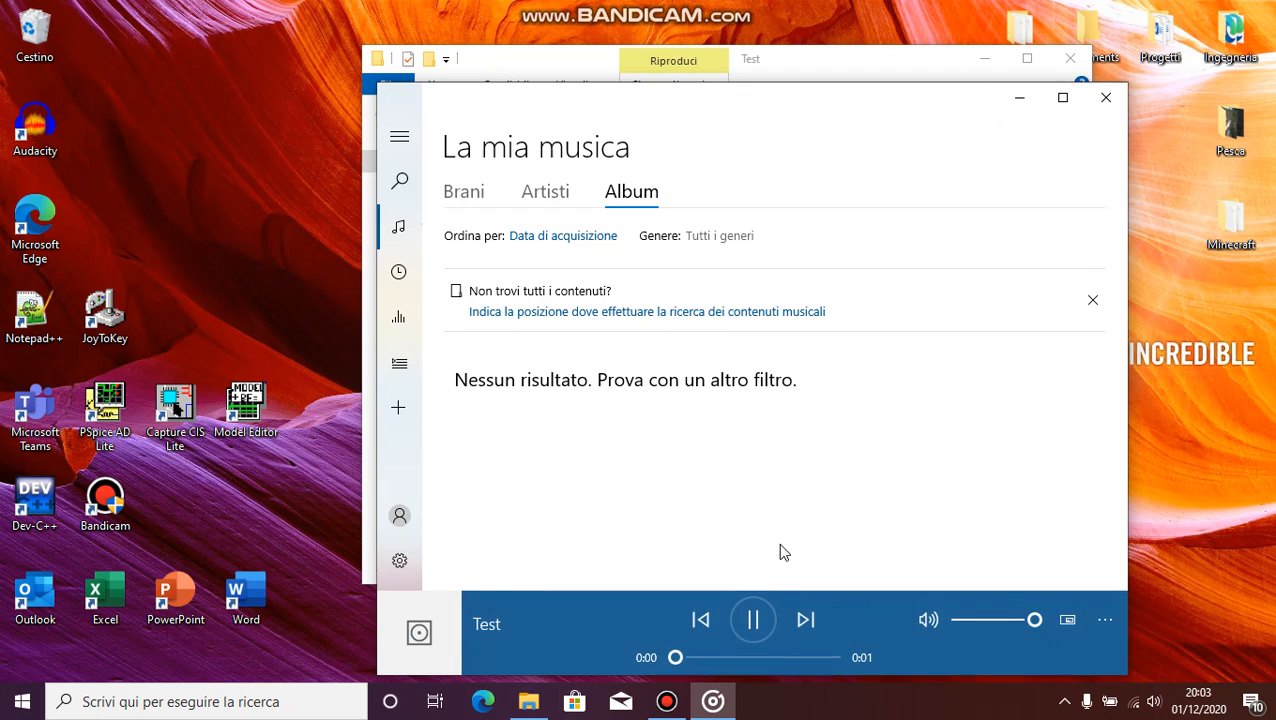
Step: Close the music player and load the Test audio file from the Test folder into Audacity
left_click(1093, 106)
left_click(746, 316)
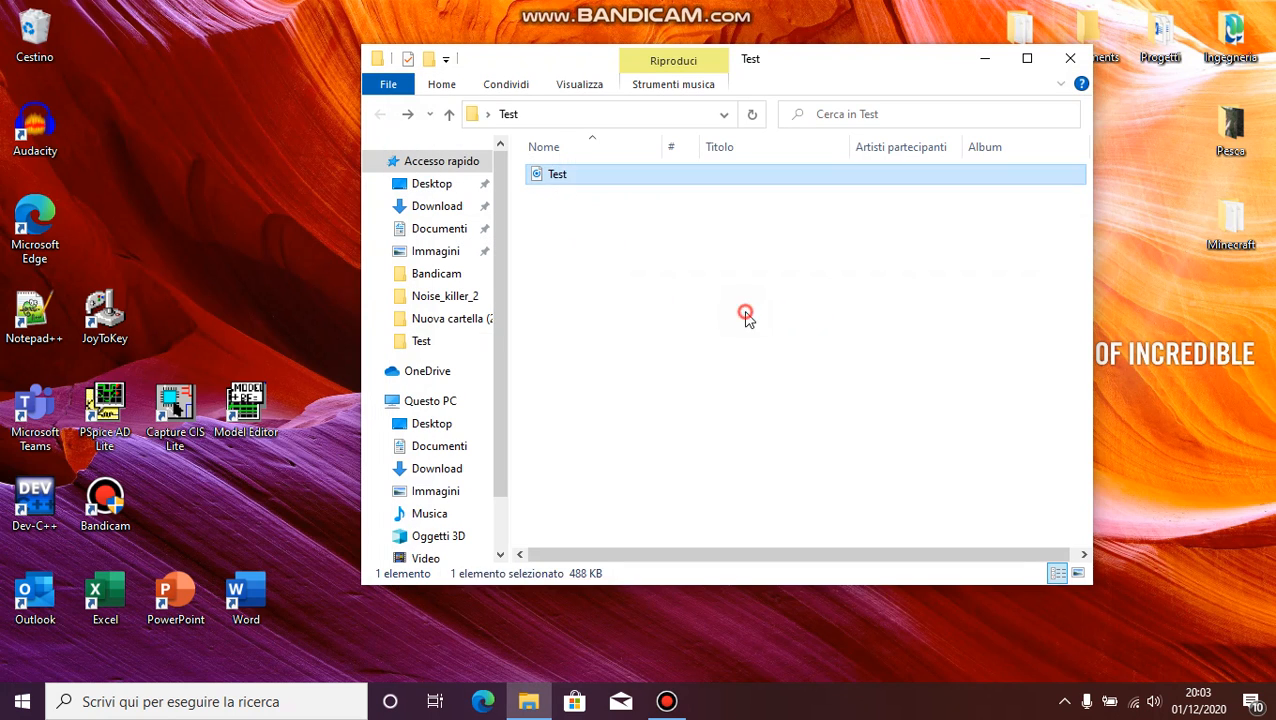
left_click_drag(789, 63, 917, 49)
left_click(727, 160)
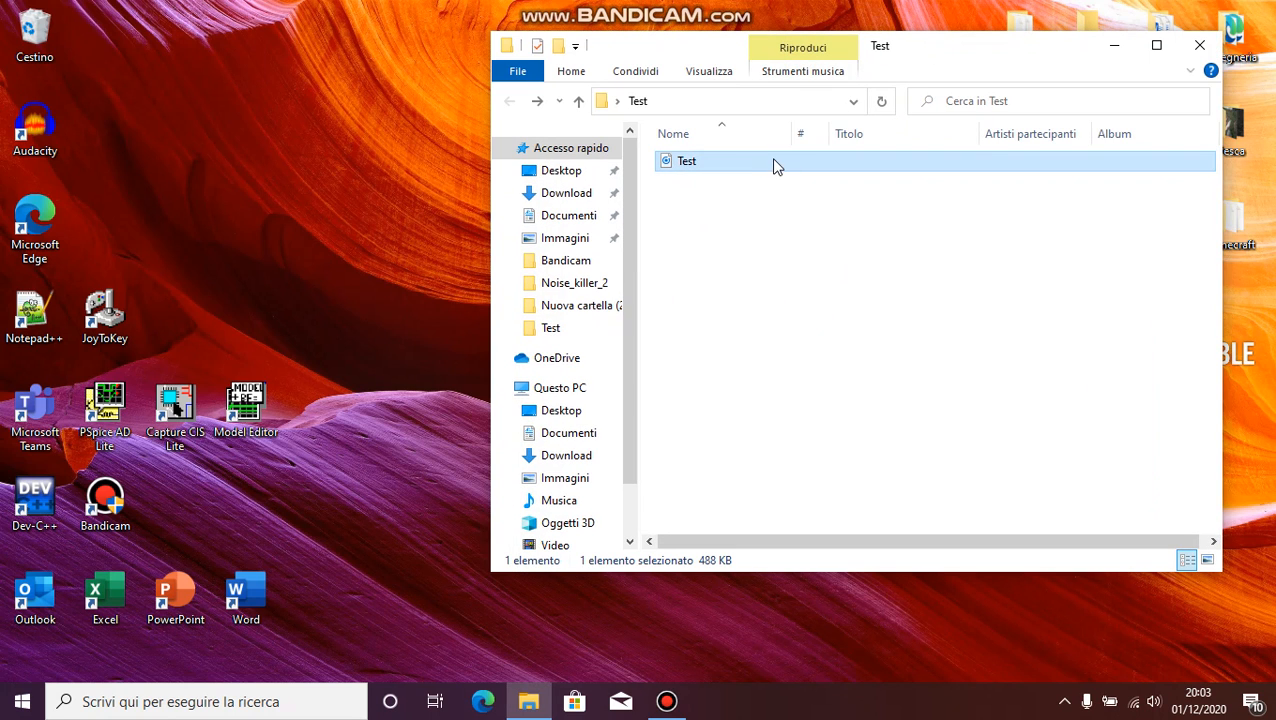
left_click_drag(735, 162, 35, 125)
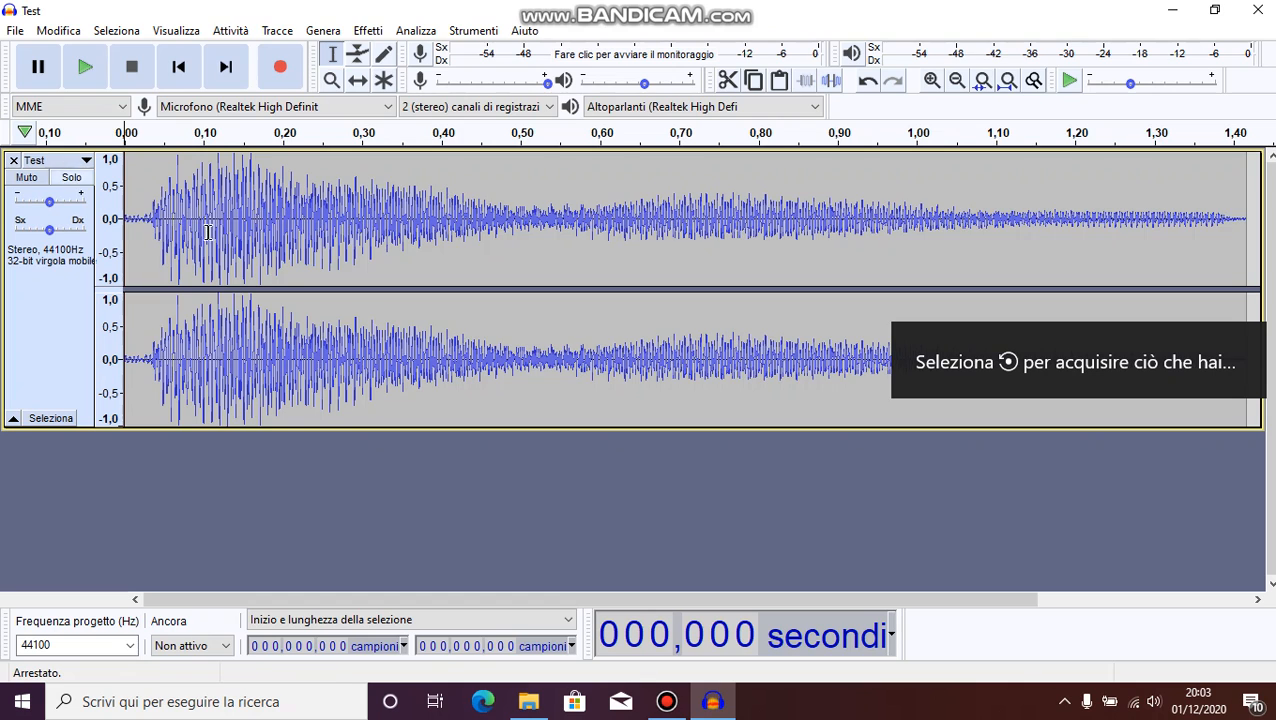
Step: Split the stereo Test track into mono tracks, remove the second one and select the whole remaining clip
left_click(72, 163)
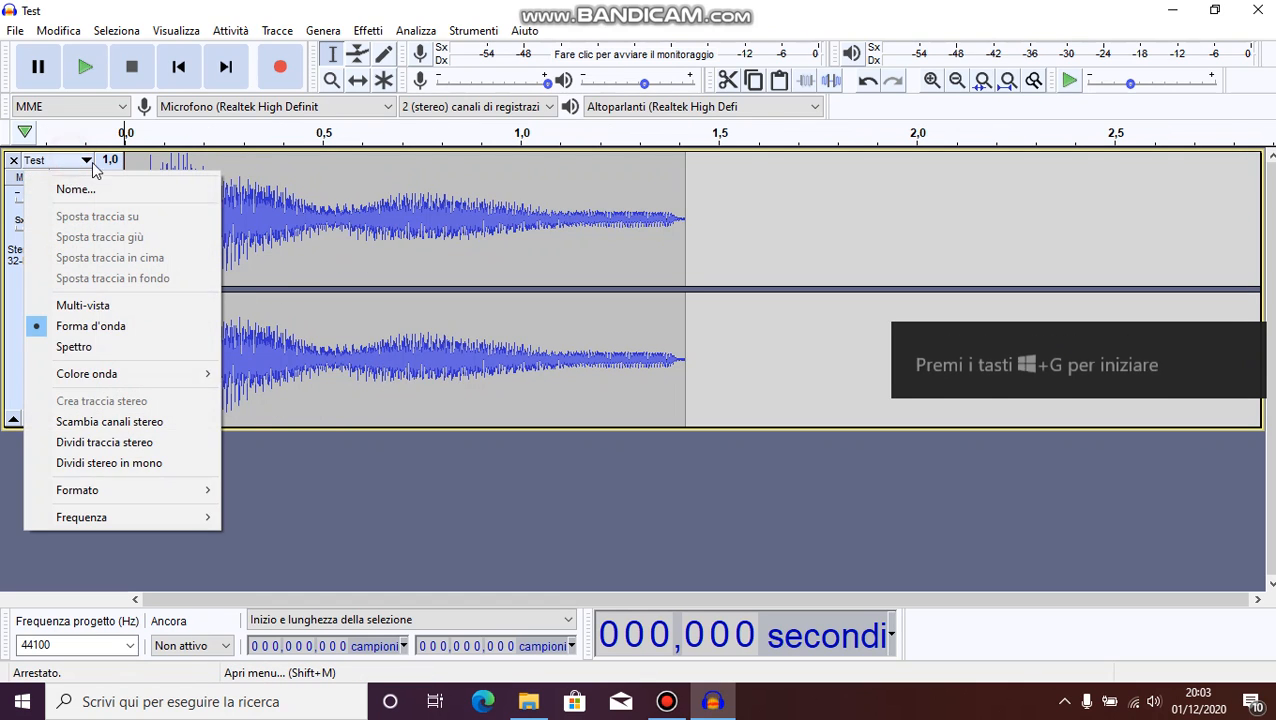
left_click(152, 464)
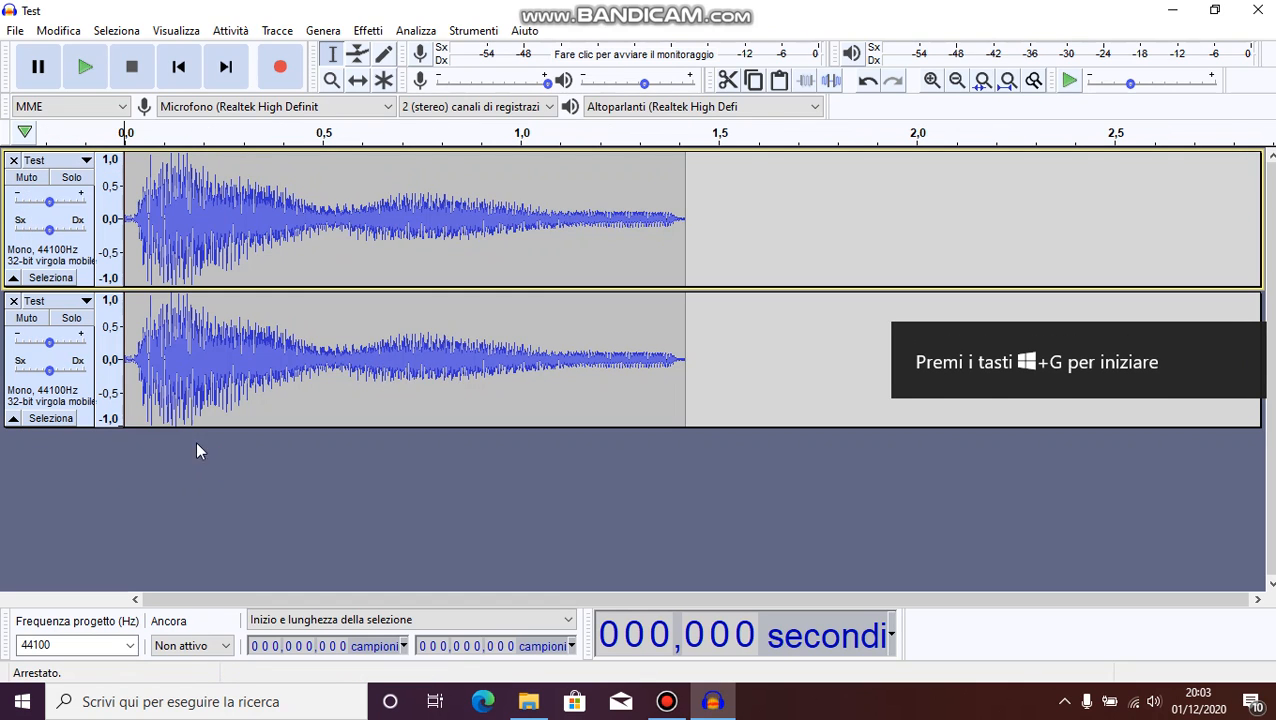
left_click(14, 299)
left_click_drag(688, 194, 118, 198)
Step: Create a new text document named Info in the Test folder
left_click_drag(181, 10, 179, 63)
left_click(918, 387)
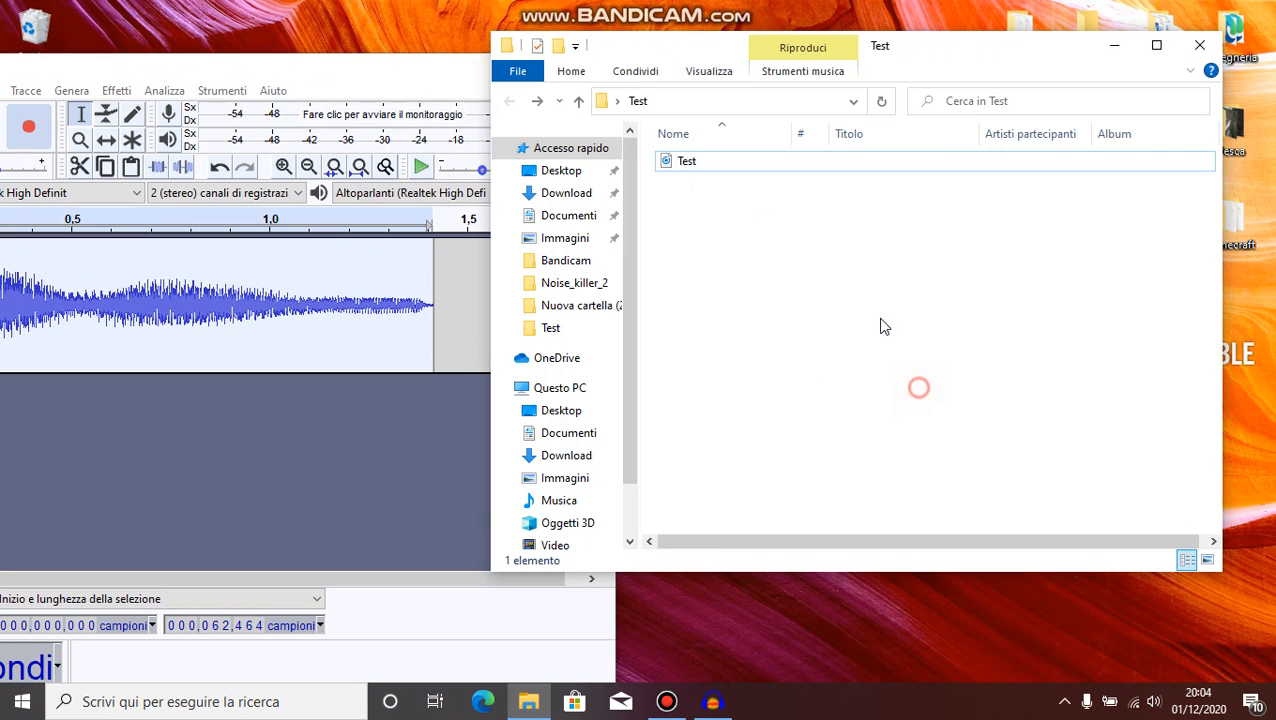
right_click(880, 318)
mouse_move(951, 542)
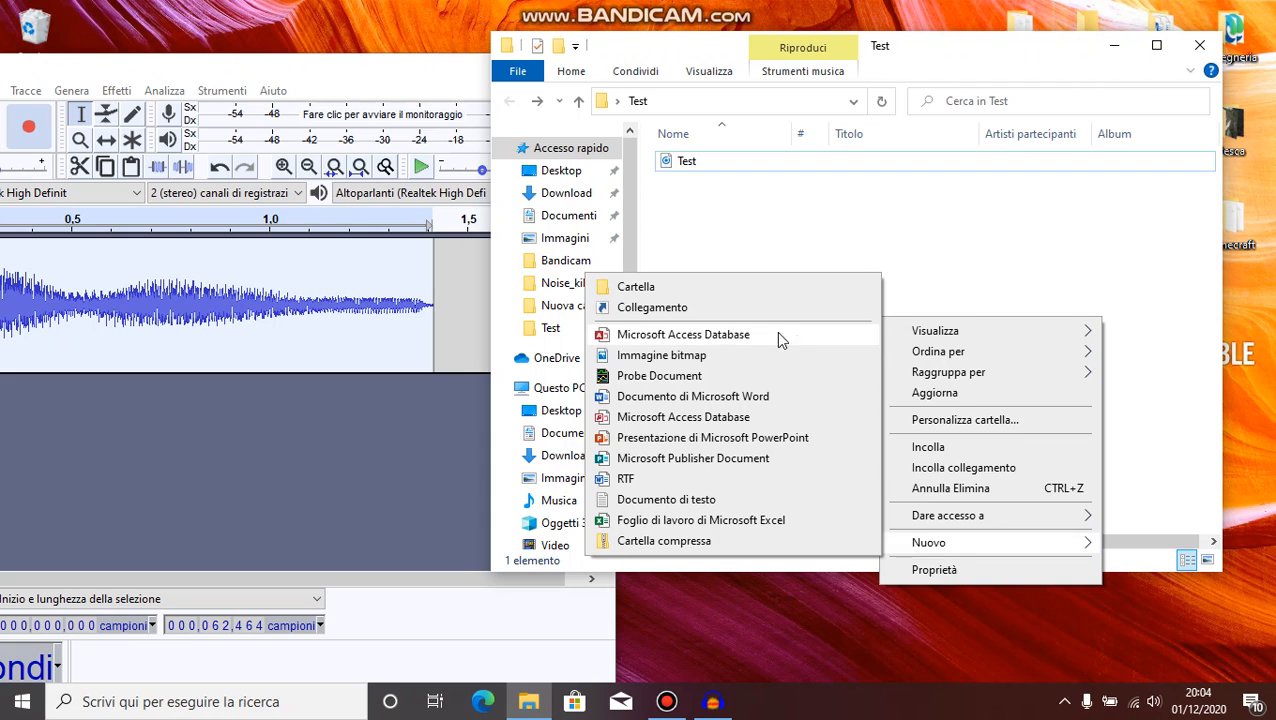
left_click(712, 499)
key("BackSpace")
type("Info")
key("Return")
Step: Write "Time: 1.416s" in the Info document, with Audacity's selection length displayed as hh:mm:ss + millisecondi
double_click(731, 167)
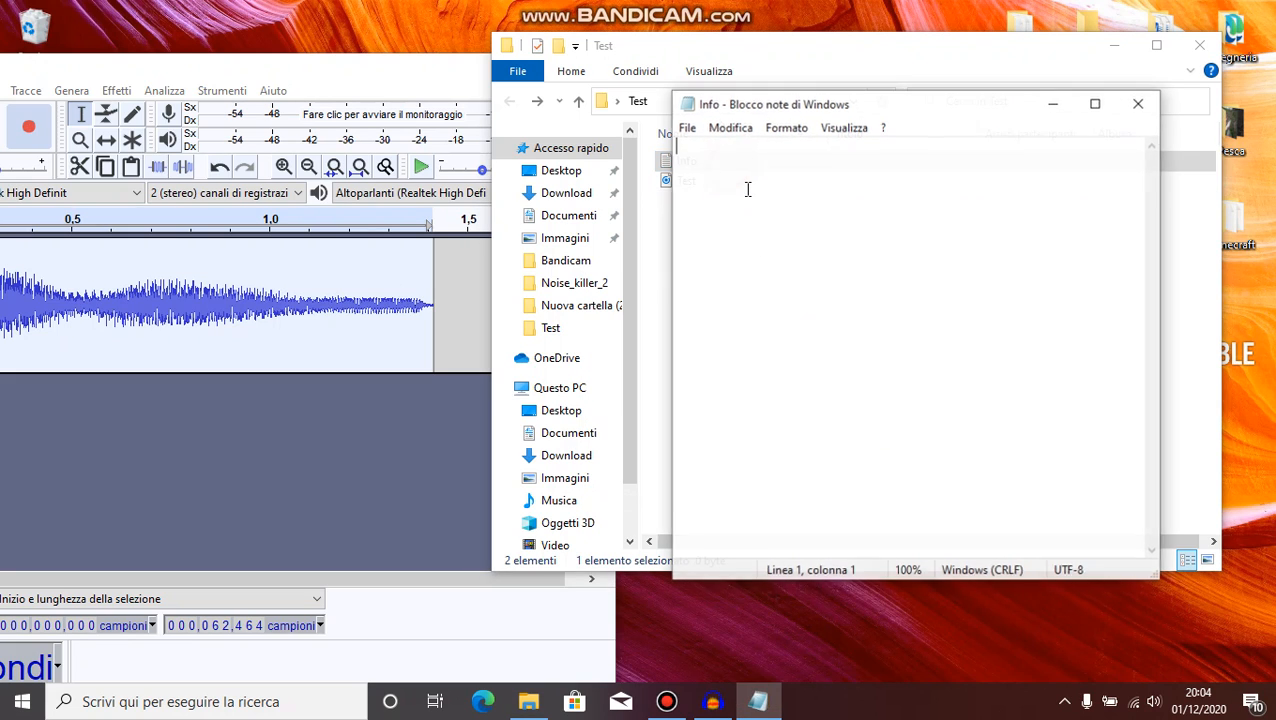
type("Time:")
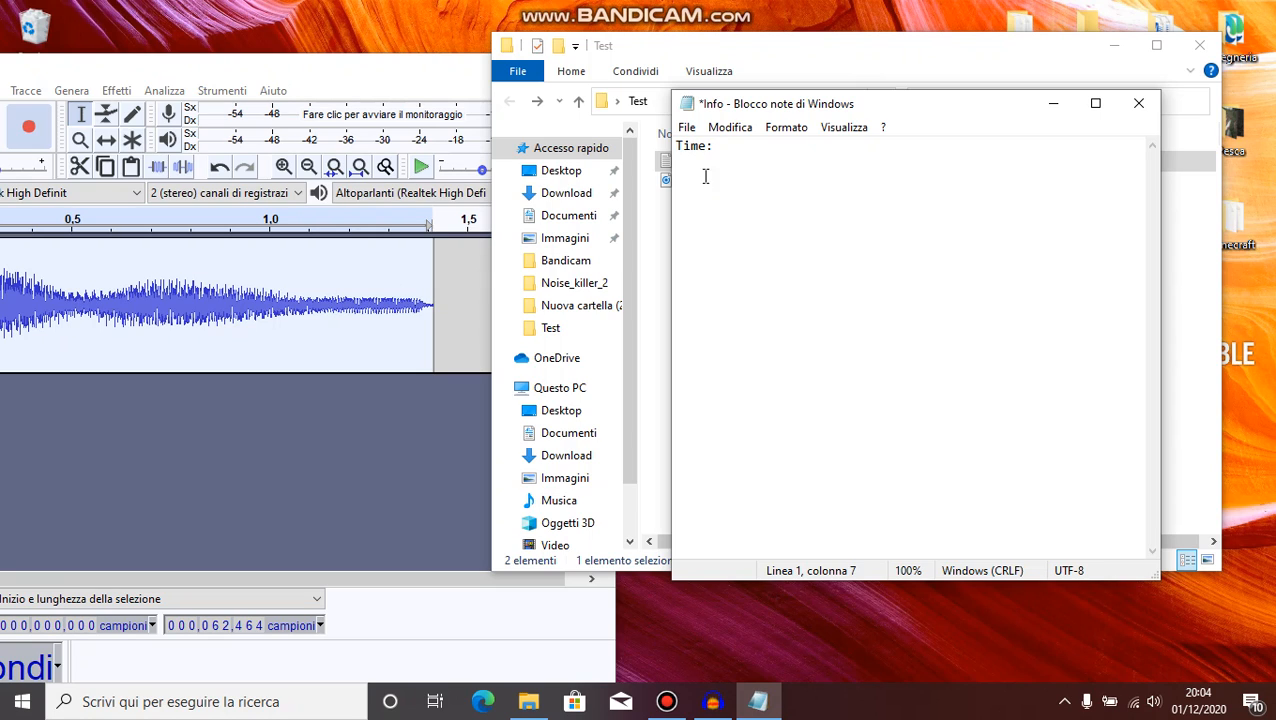
left_click_drag(393, 77, 609, 47)
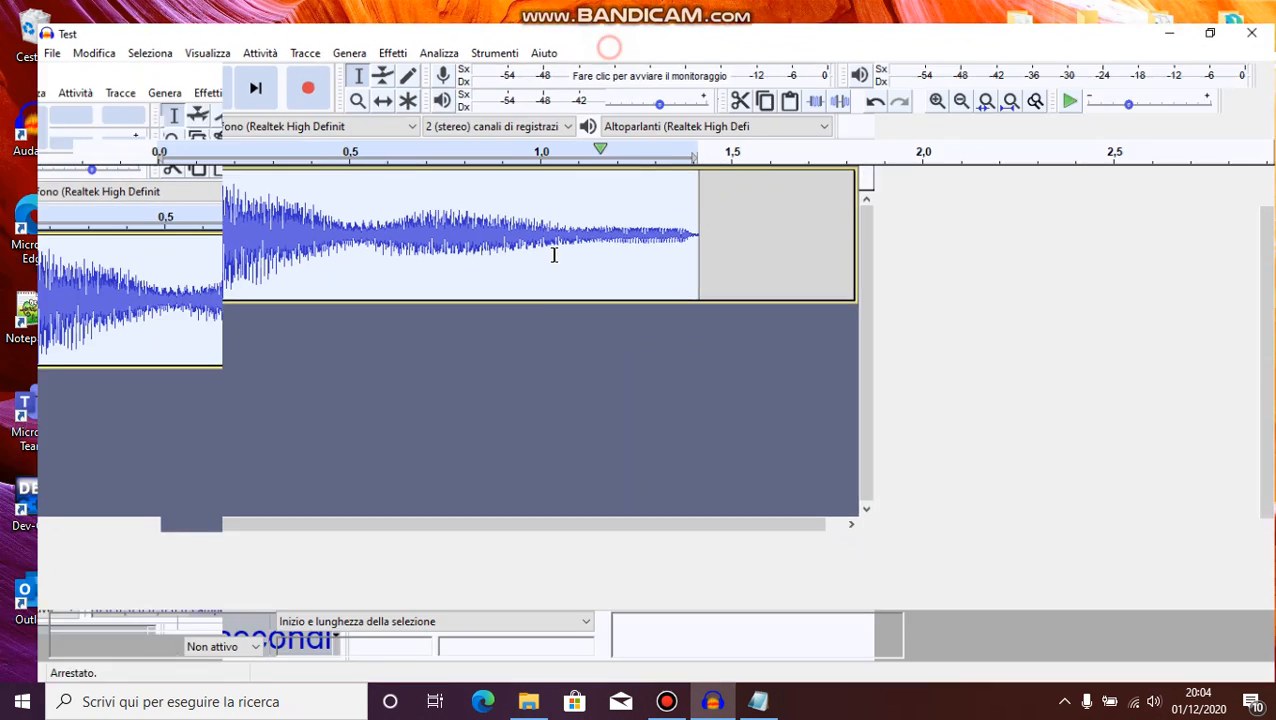
left_click(571, 646)
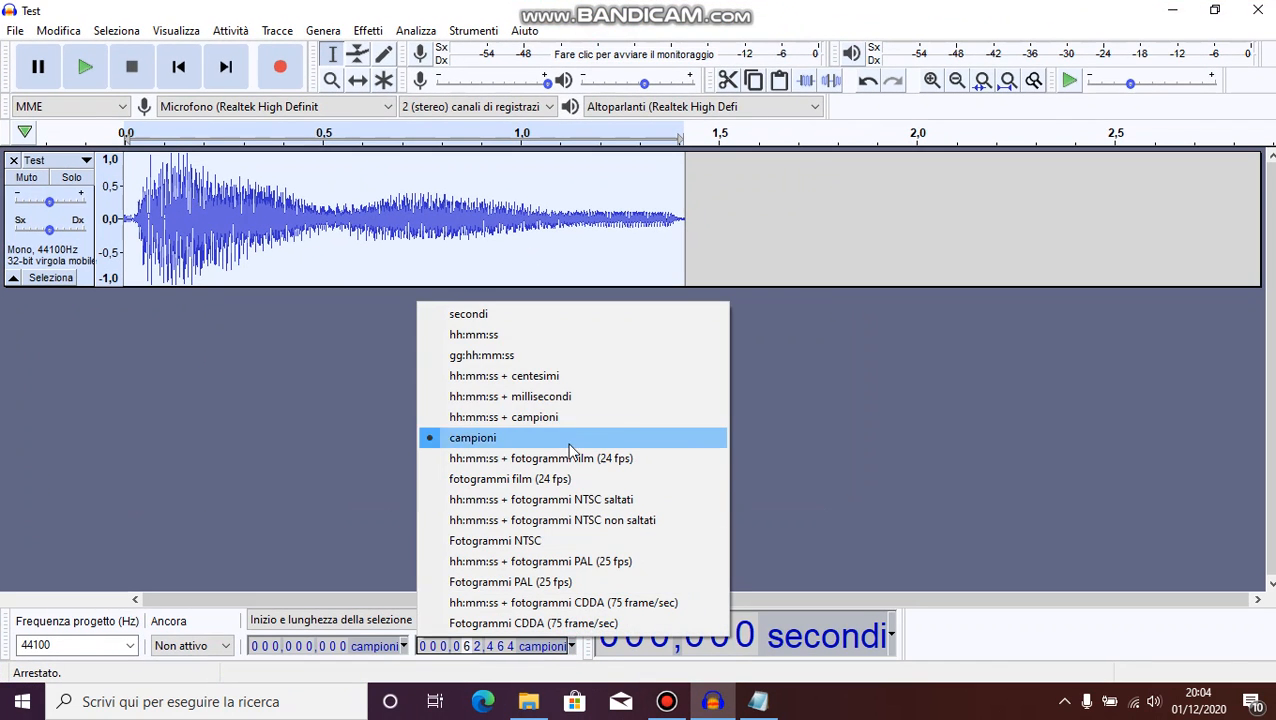
left_click(552, 399)
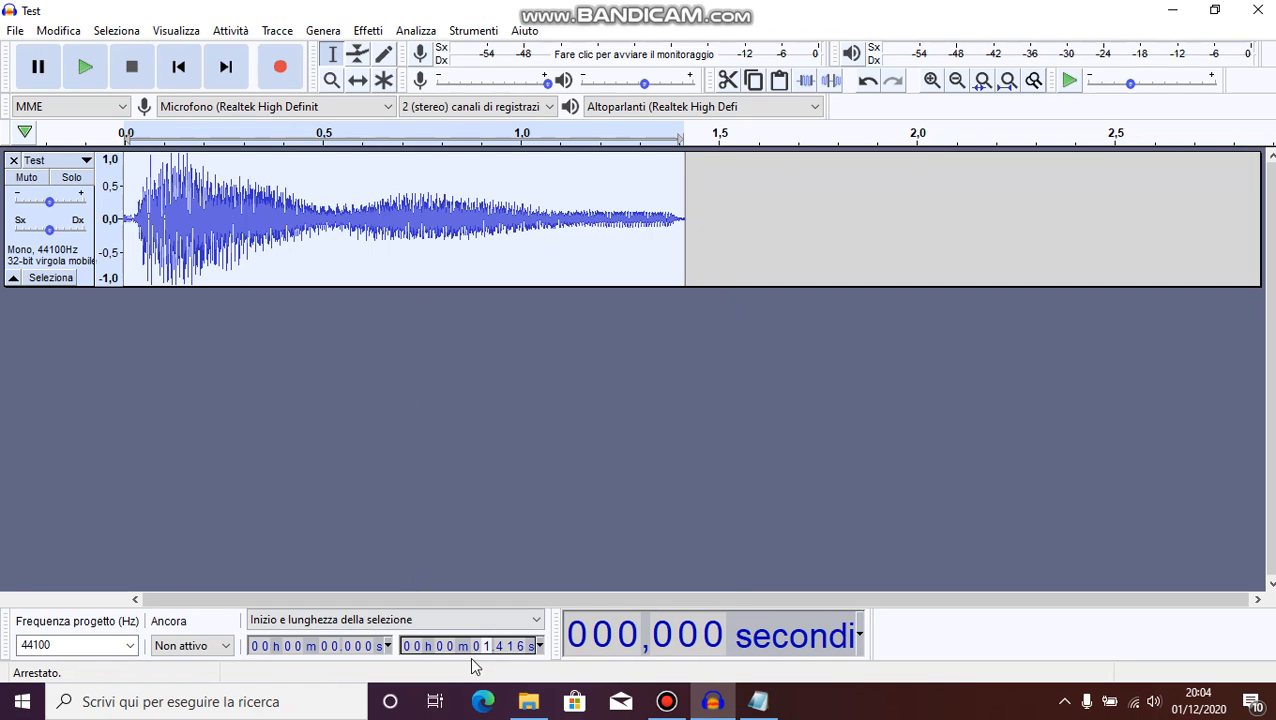
left_click(758, 701)
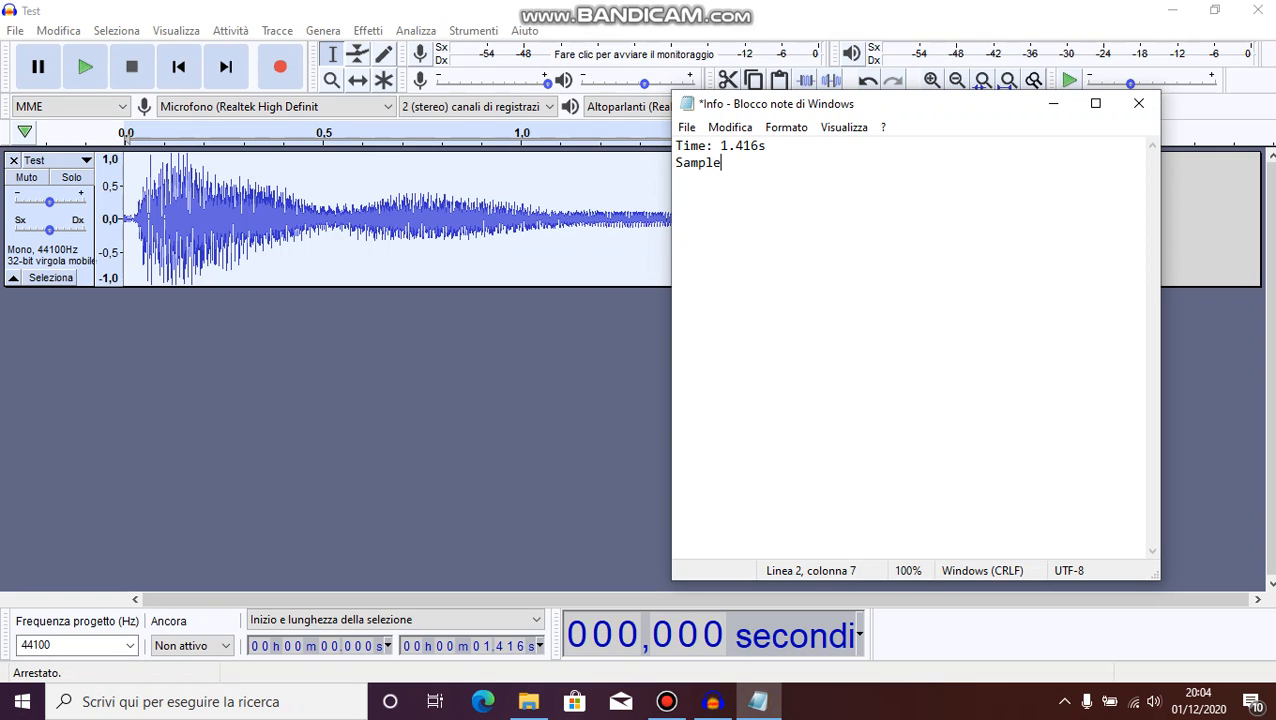
Step: Switch the selection length format to campioni, and add "Audacity Samples: 62464" and "1 / (1.416 / 62464) = 44112" to the Info document
type("Audacity")
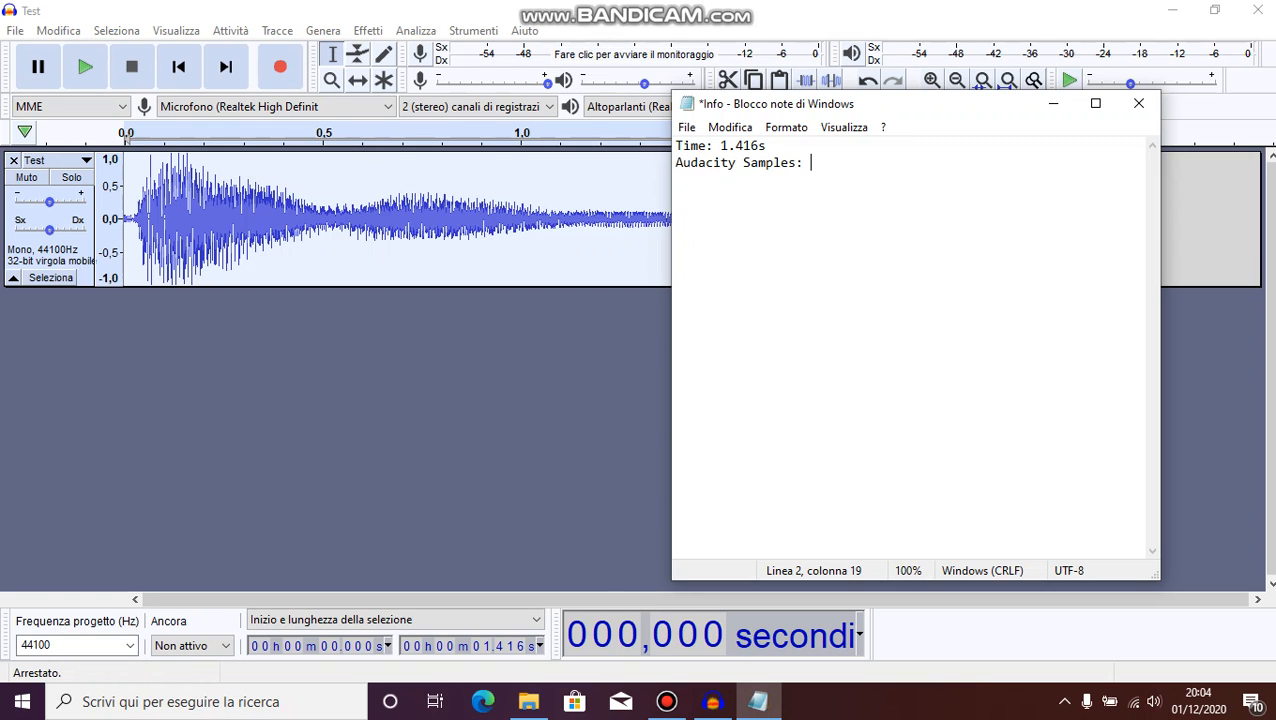
left_click(540, 645)
left_click(494, 437)
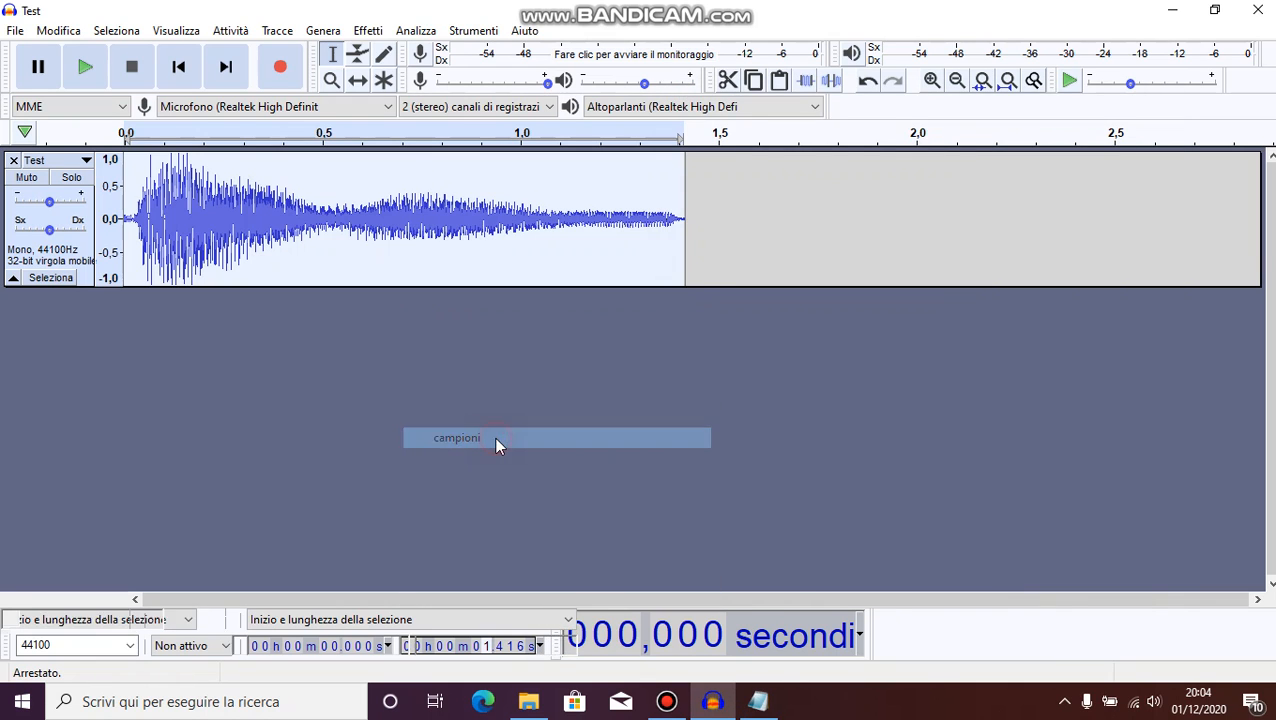
left_click(757, 701)
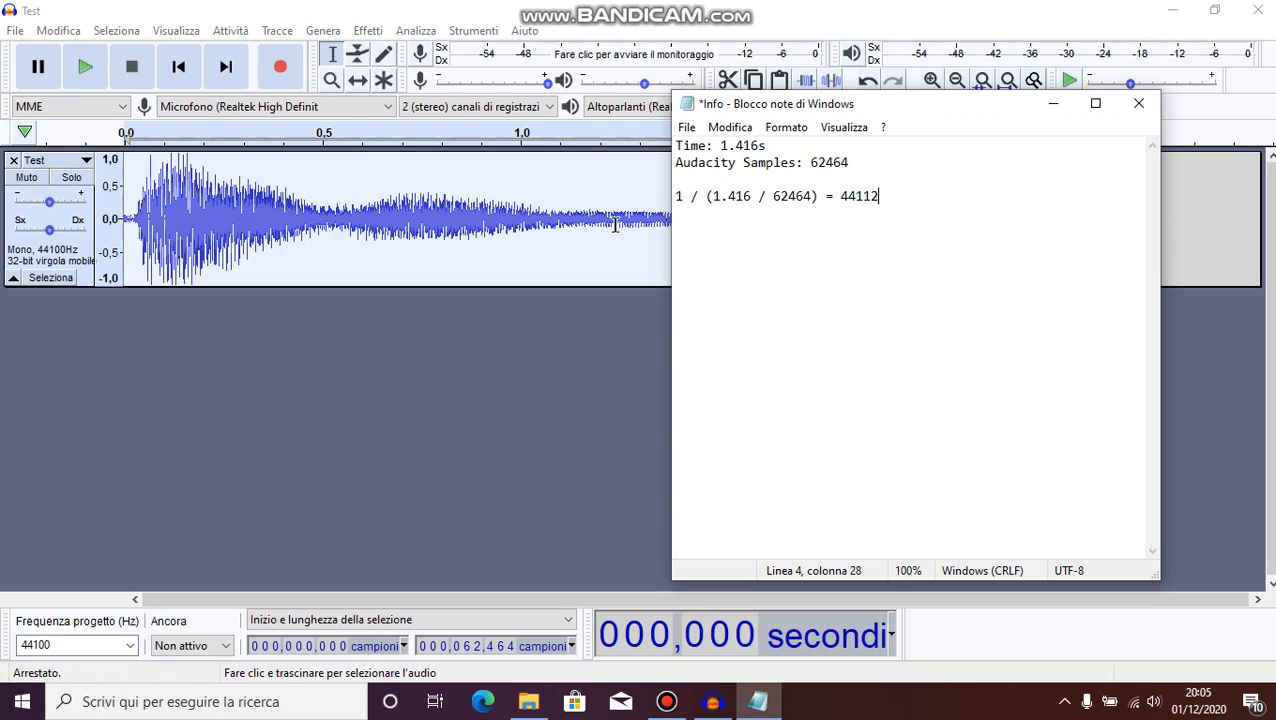
Step: Delete the sample-rate calculation line from the Info document and check the project frequency in Audacity
left_click_drag(923, 207, 652, 179)
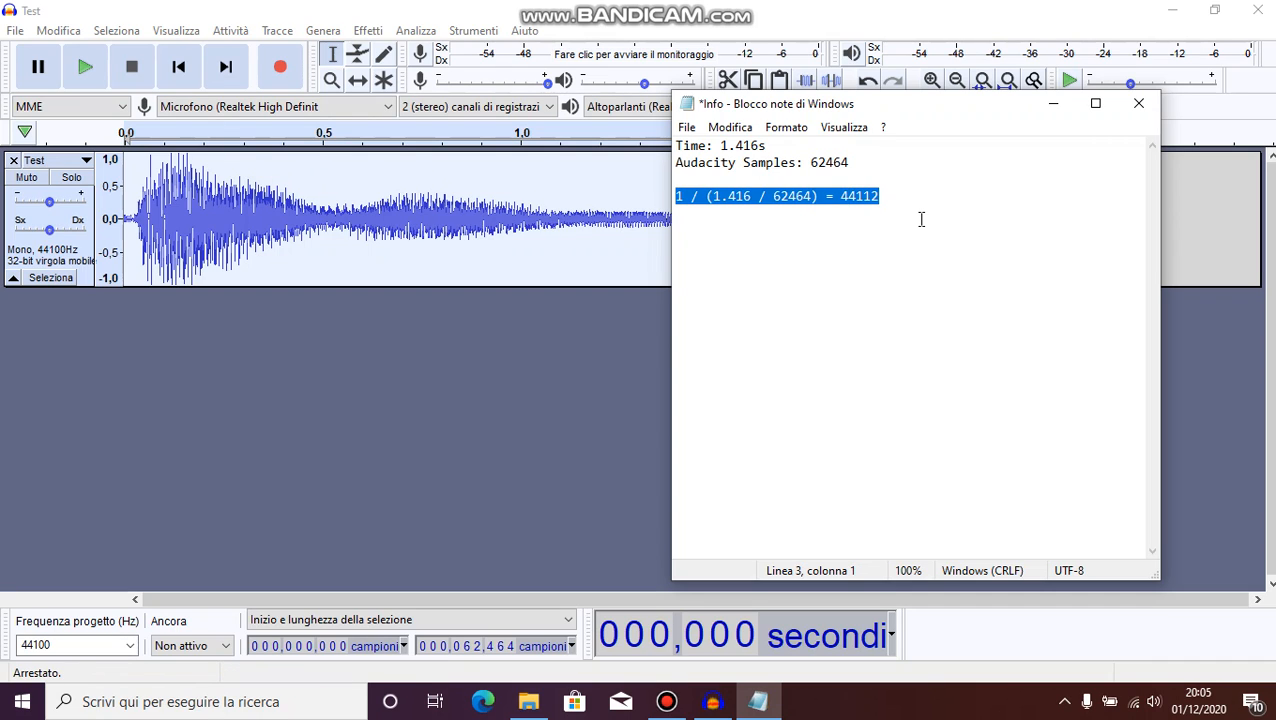
key("Delete")
left_click(96, 644)
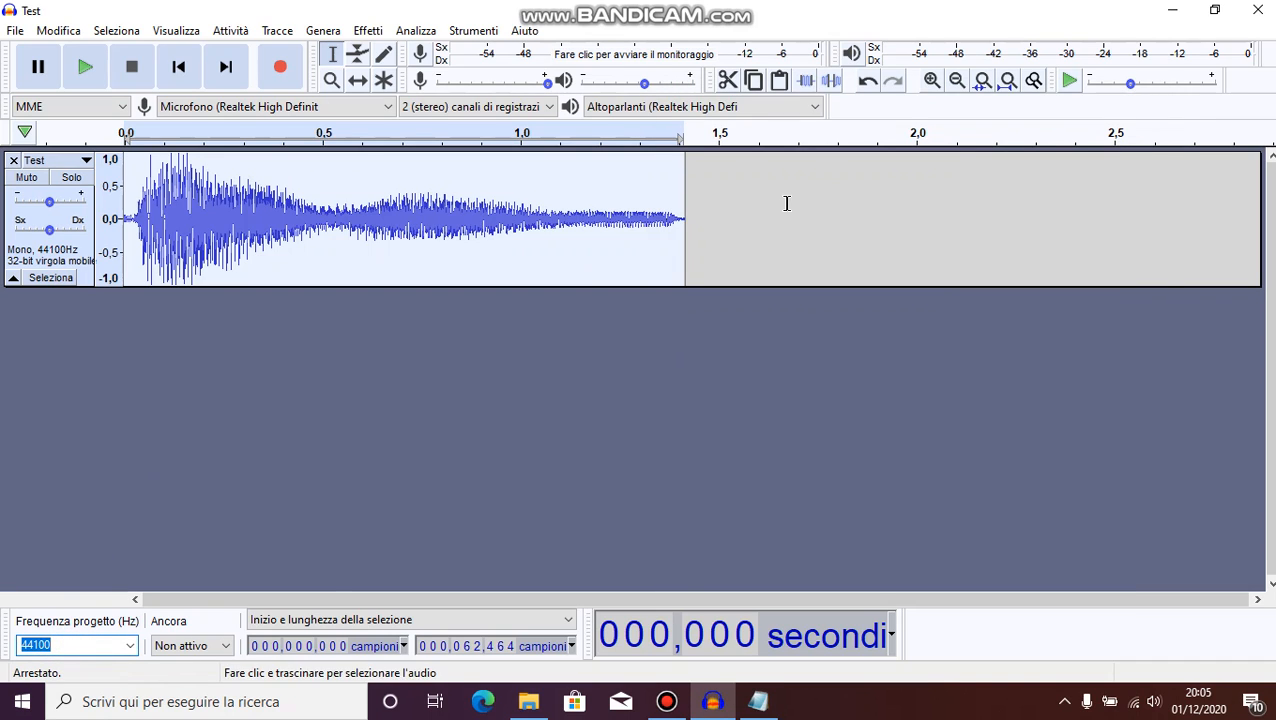
Step: Set up the sample data export with a 62464-sample limit, Lineare scale and output file Samples_audacity.txt in the Test folder
left_click(470, 31)
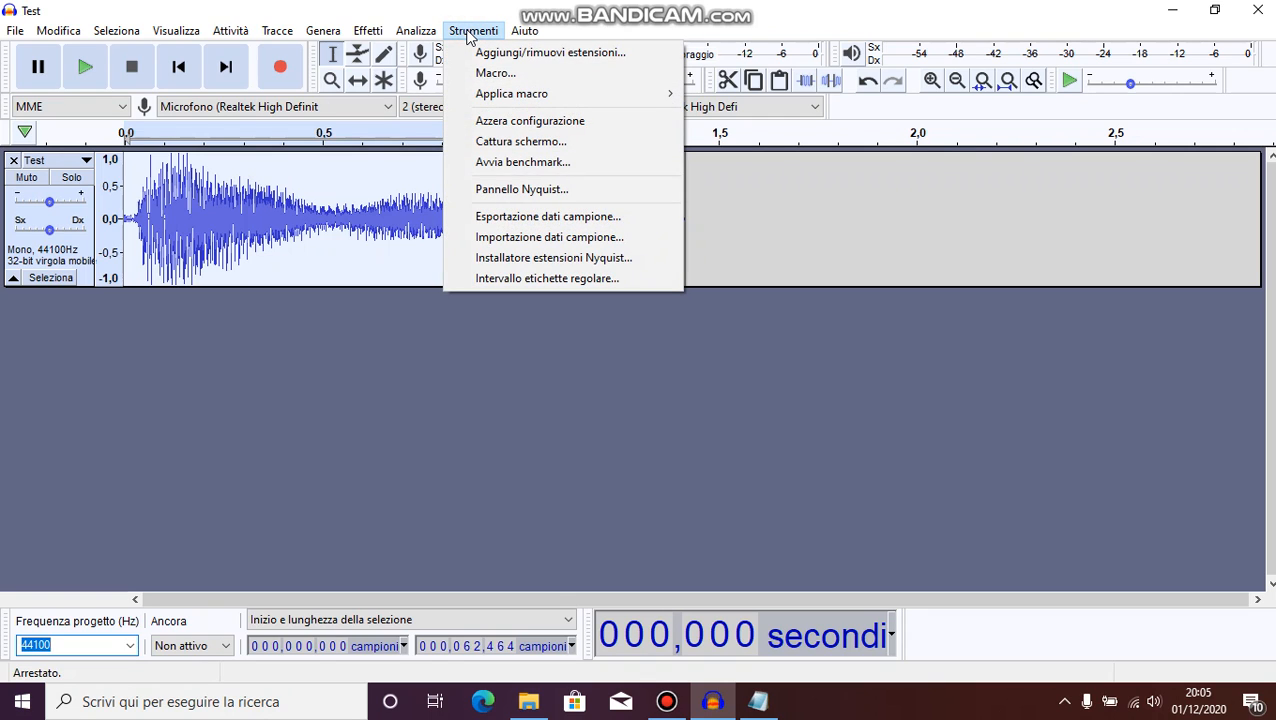
left_click(594, 216)
left_click_drag(669, 184, 895, 178)
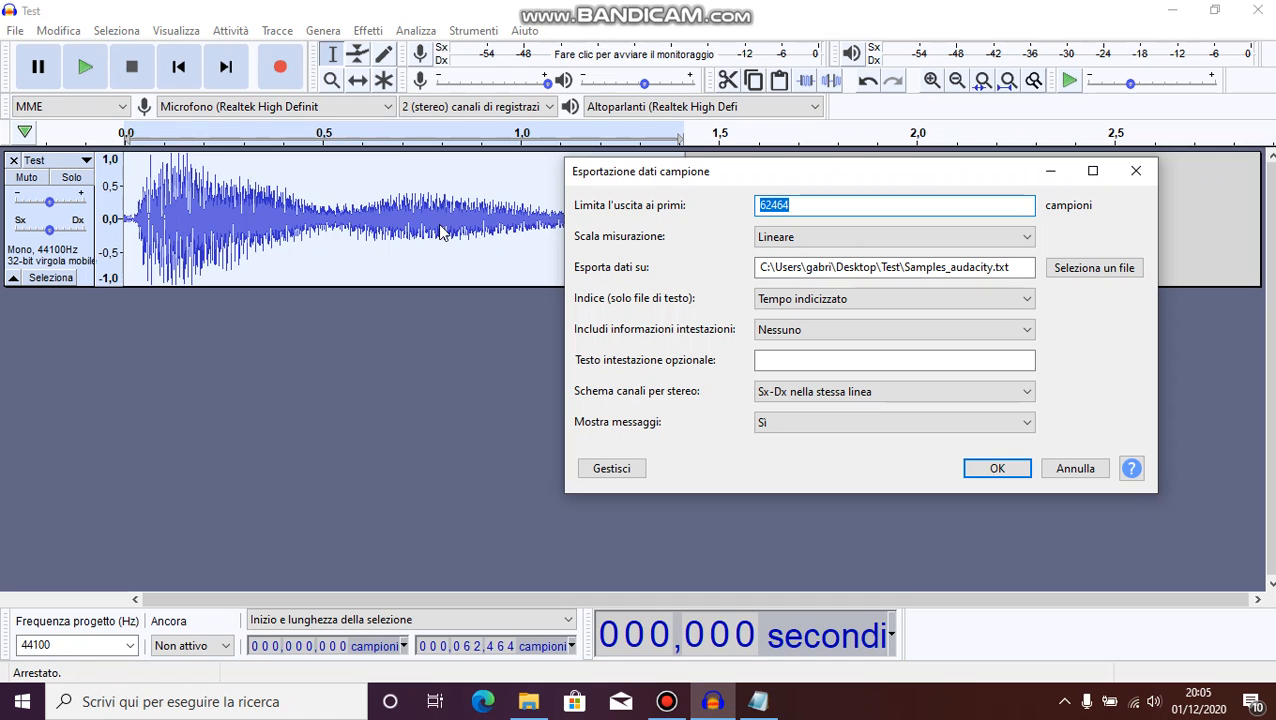
left_click(797, 205)
left_click(826, 240)
left_click(790, 270)
left_click(1094, 268)
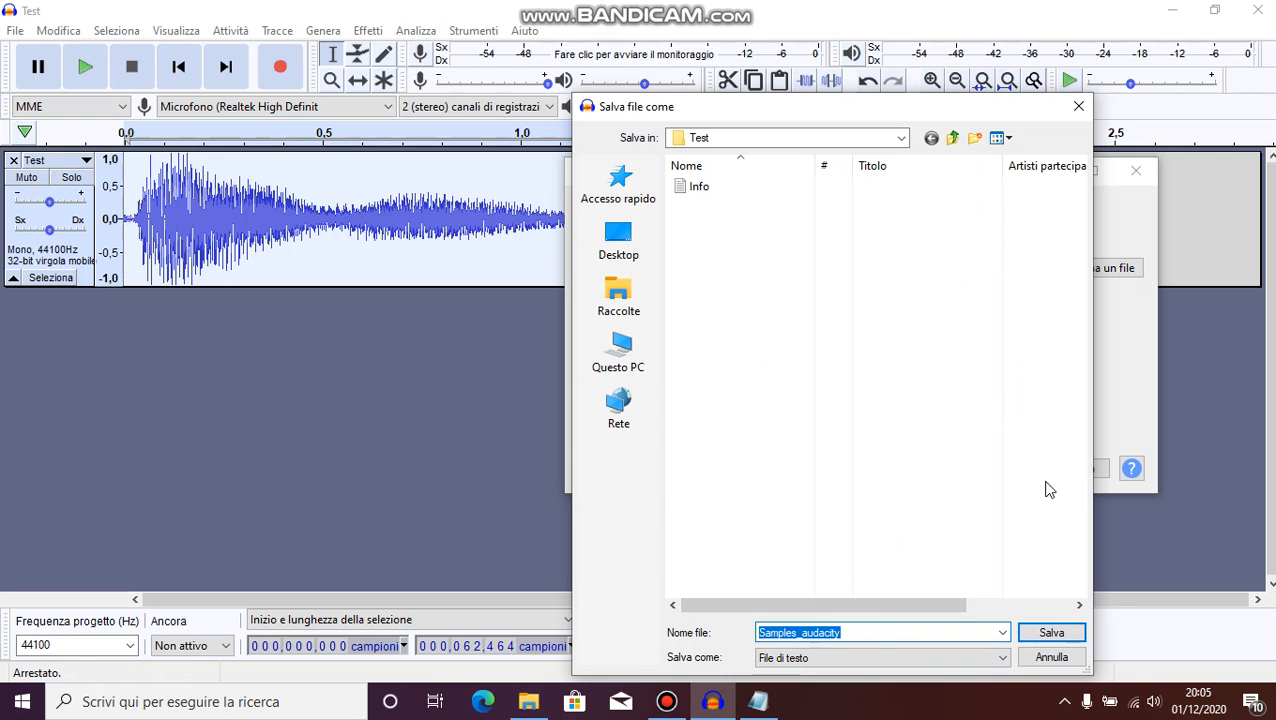
left_click(1053, 633)
Step: Set the text file index to Tempo indicizzato, run the sample data export and dismiss its report
left_click(797, 298)
left_click(810, 345)
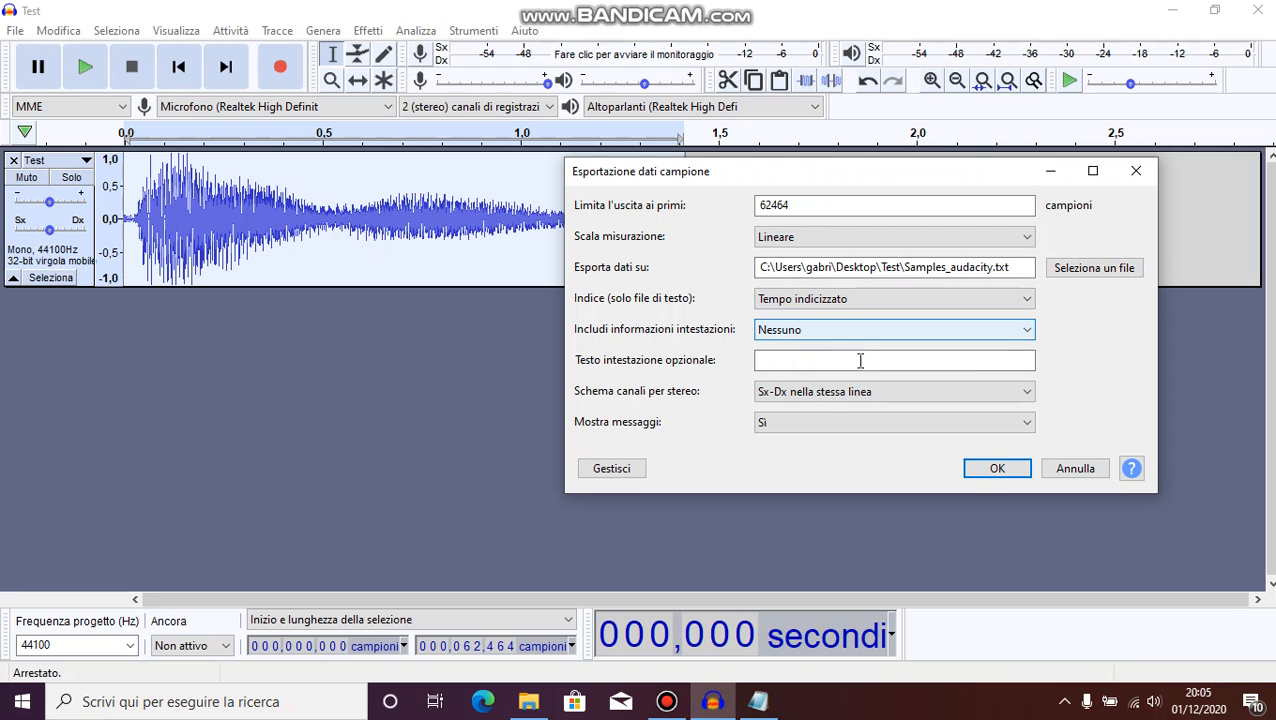
left_click(988, 472)
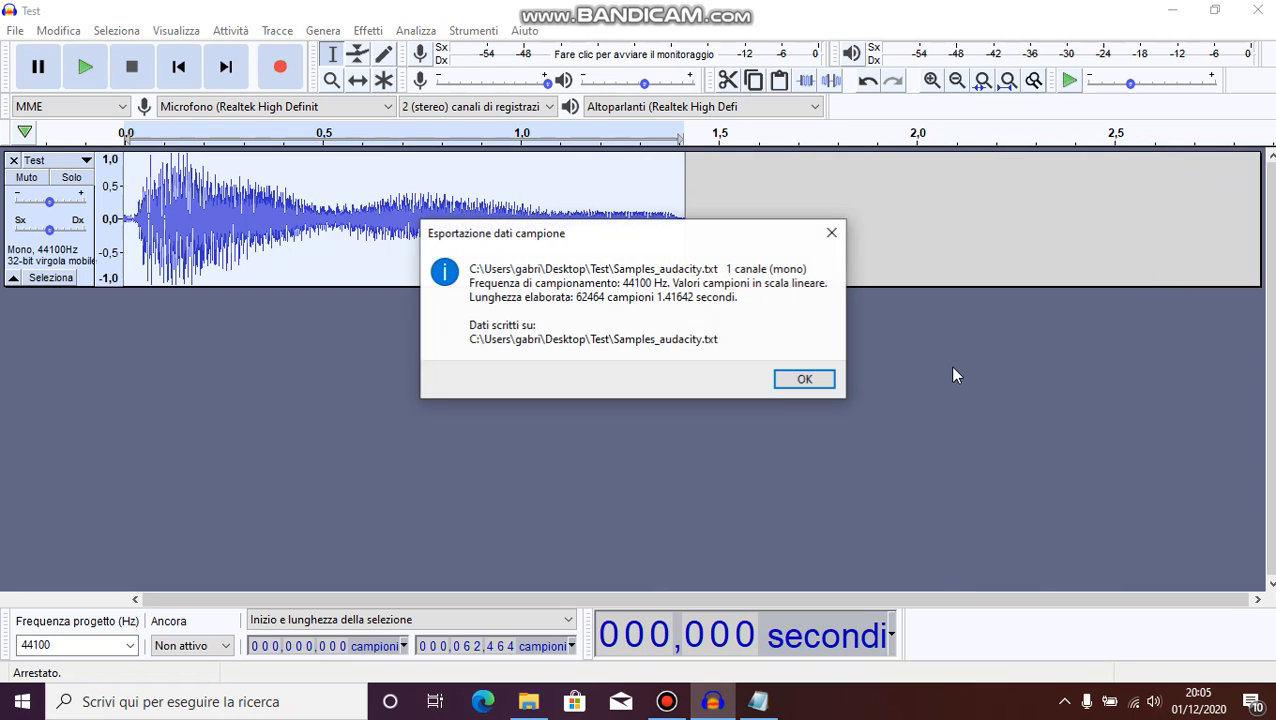
left_click(805, 379)
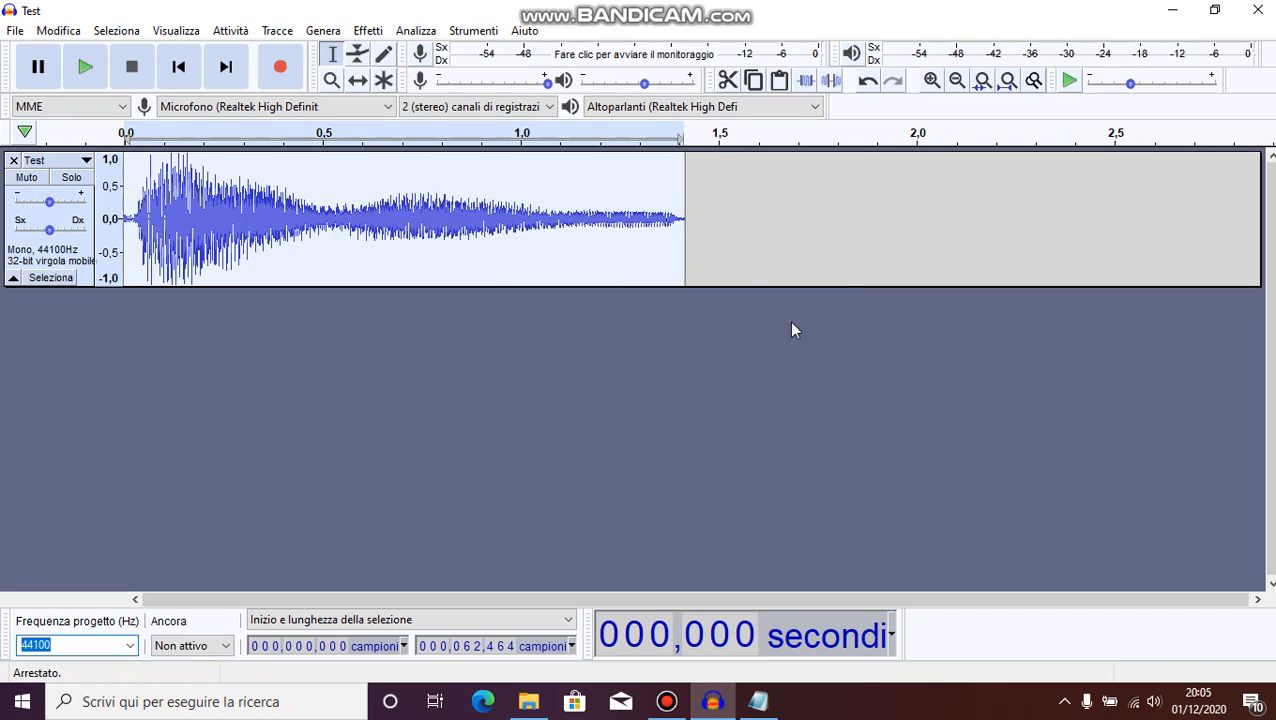
Step: Close the Audacity project without saving it and close the Info document
left_click(1257, 10)
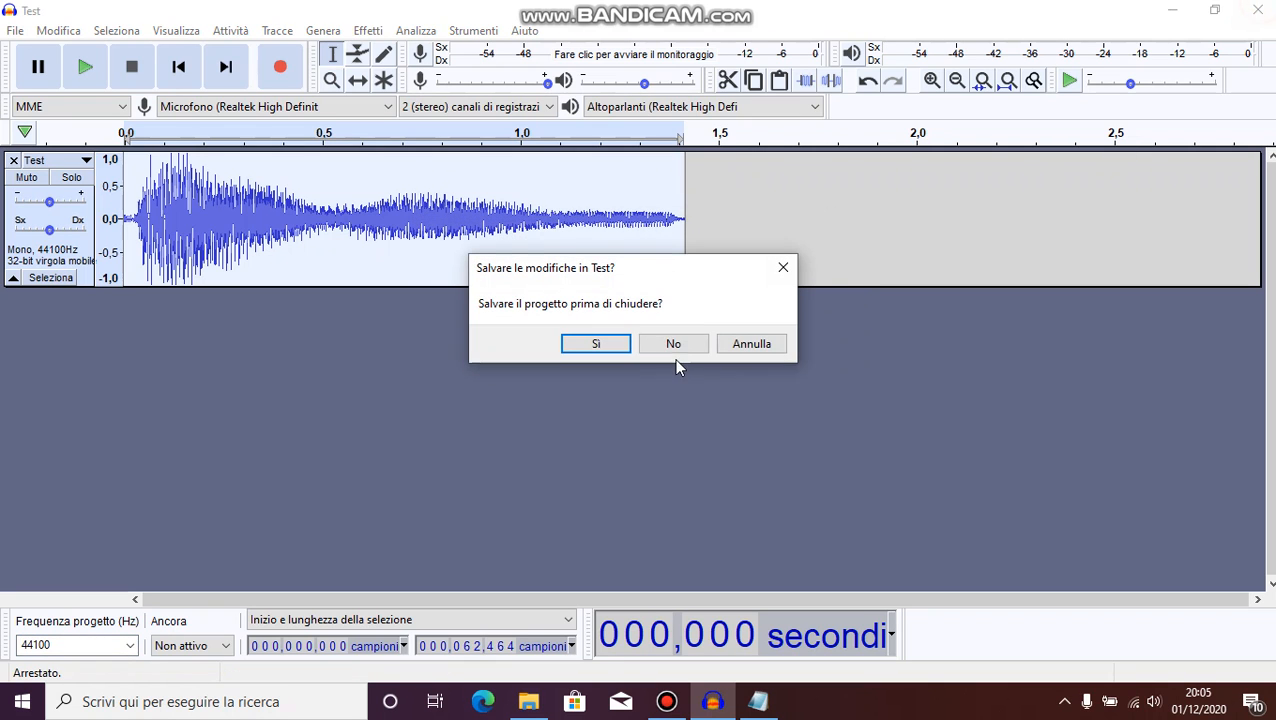
left_click(676, 350)
left_click(1138, 103)
left_click(661, 362)
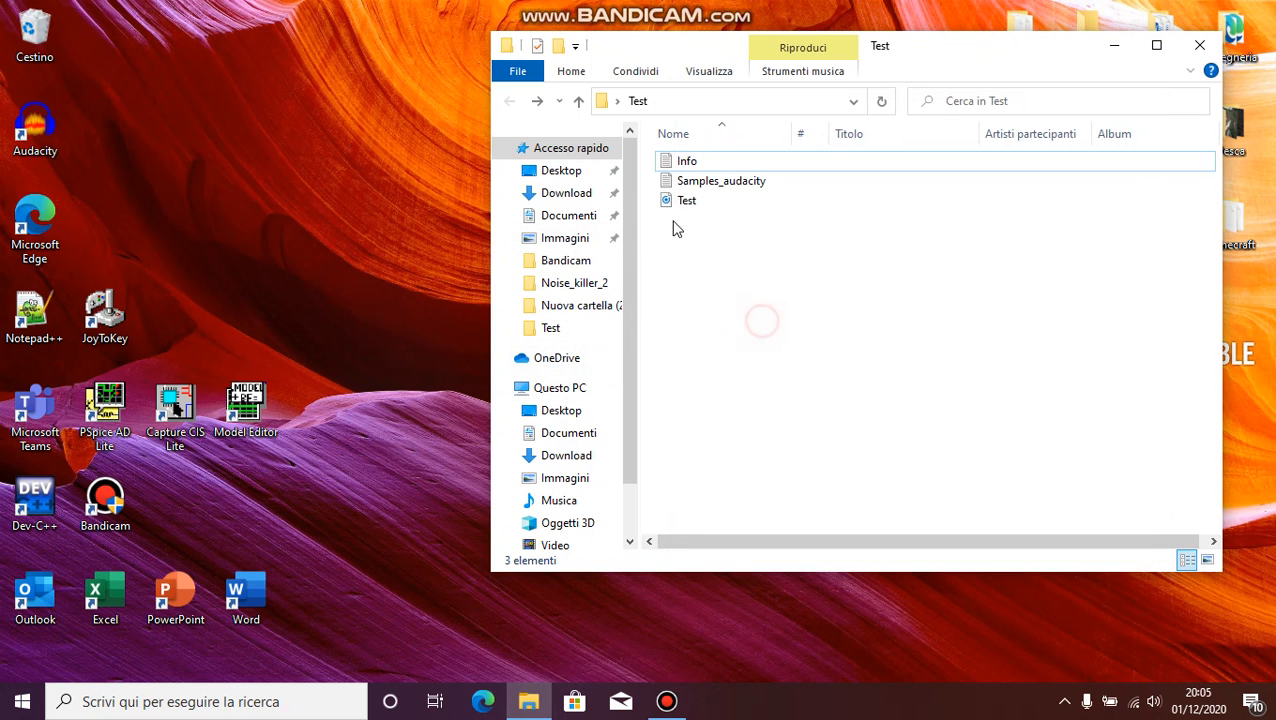
Step: Open Samples_audacity, examine its time and amplitude values from the first to the last row, and close it
double_click(712, 182)
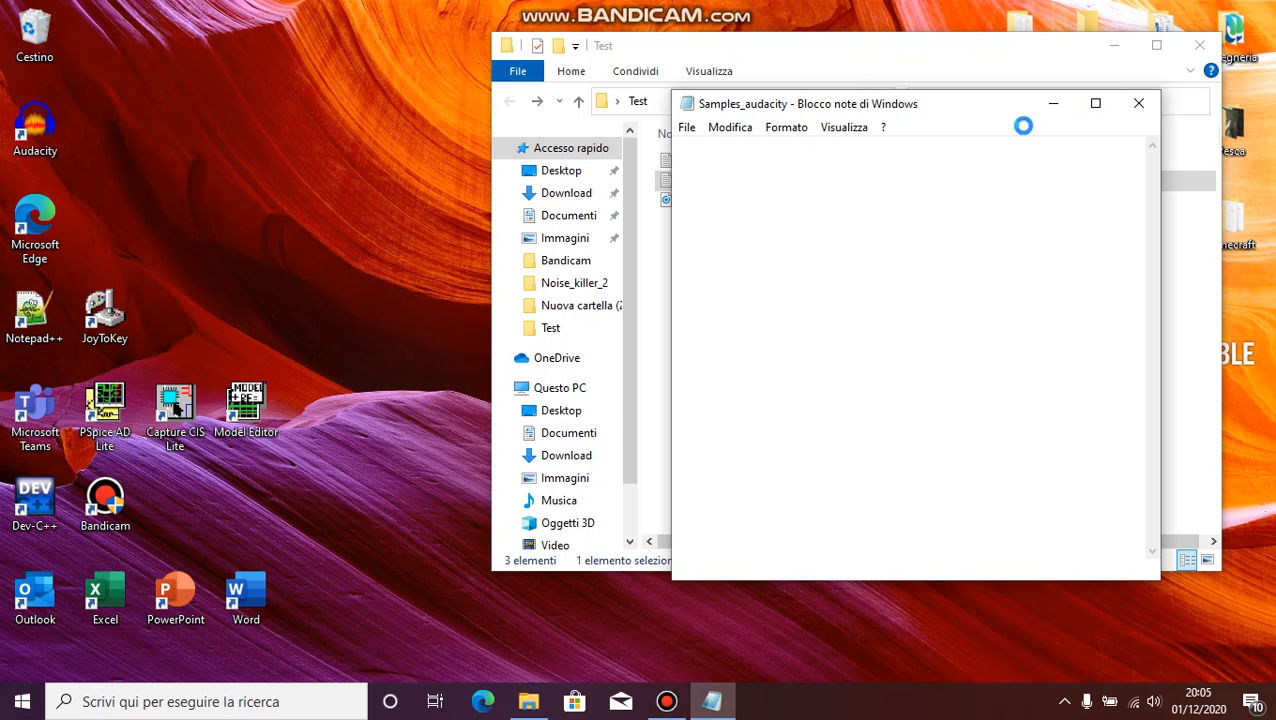
left_click_drag(697, 150, 789, 145)
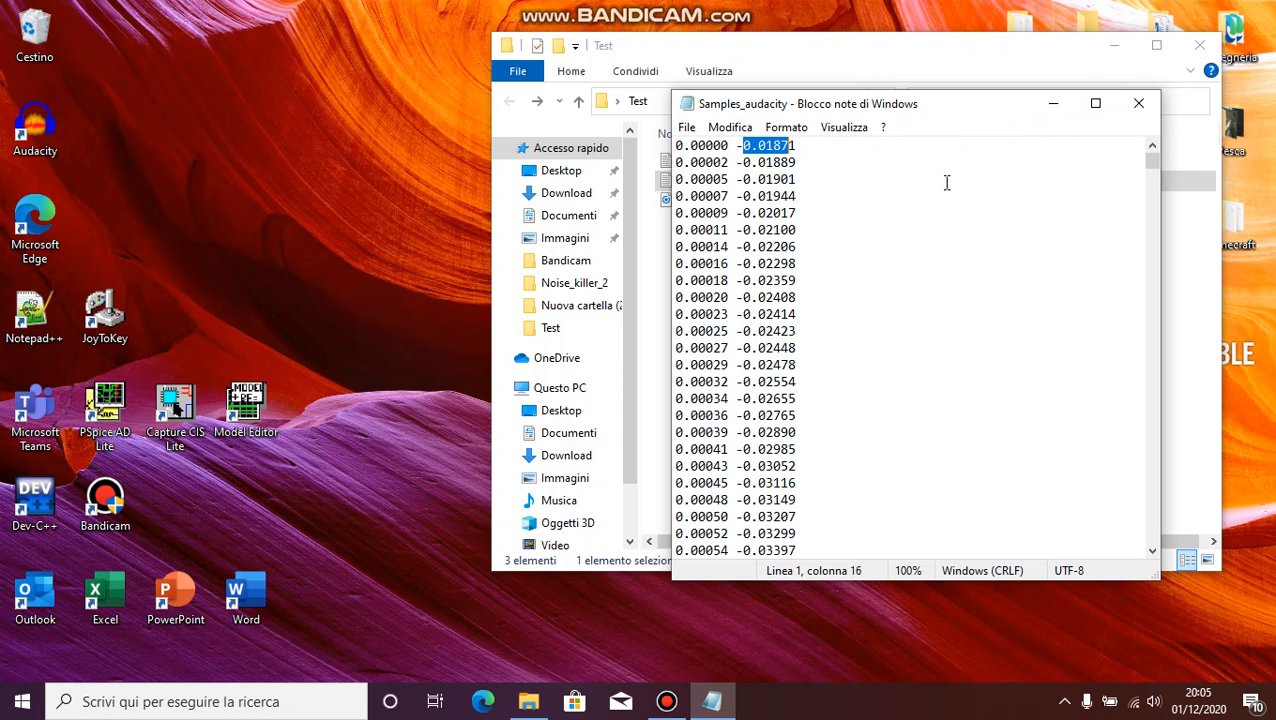
left_click_drag(1150, 161, 1120, 536)
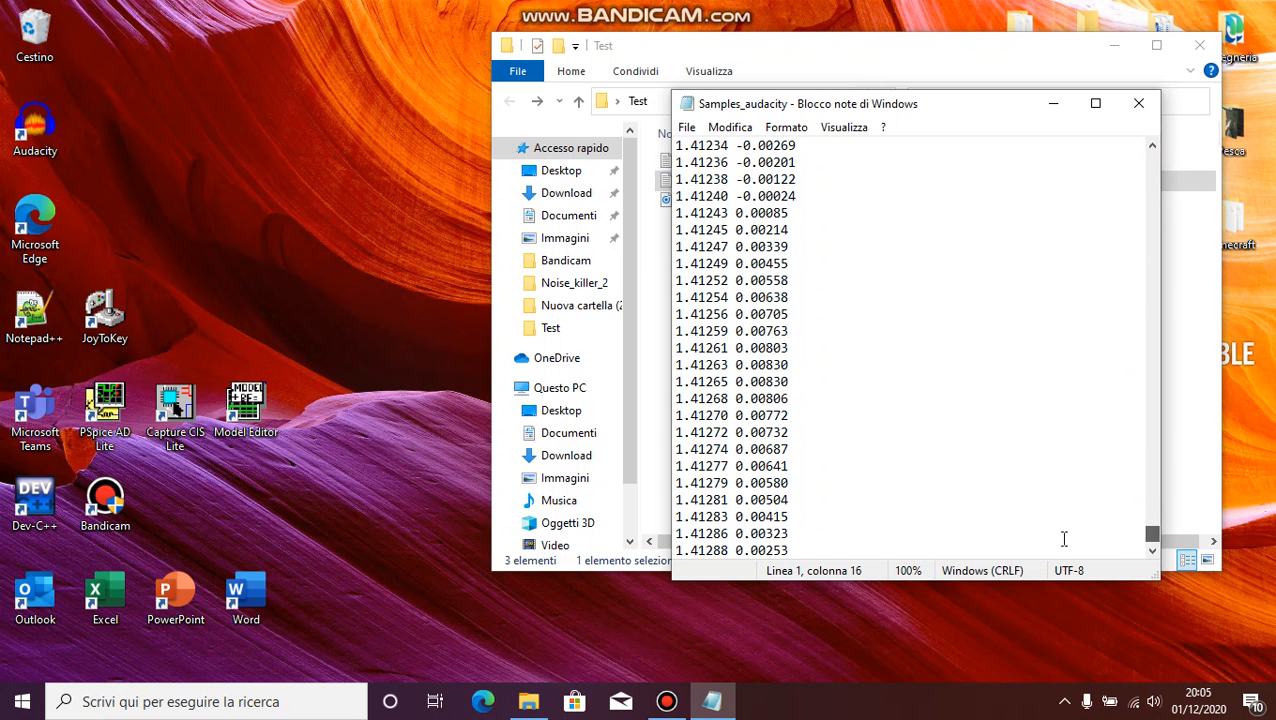
left_click(809, 538)
scroll(923, 473, "down", 10)
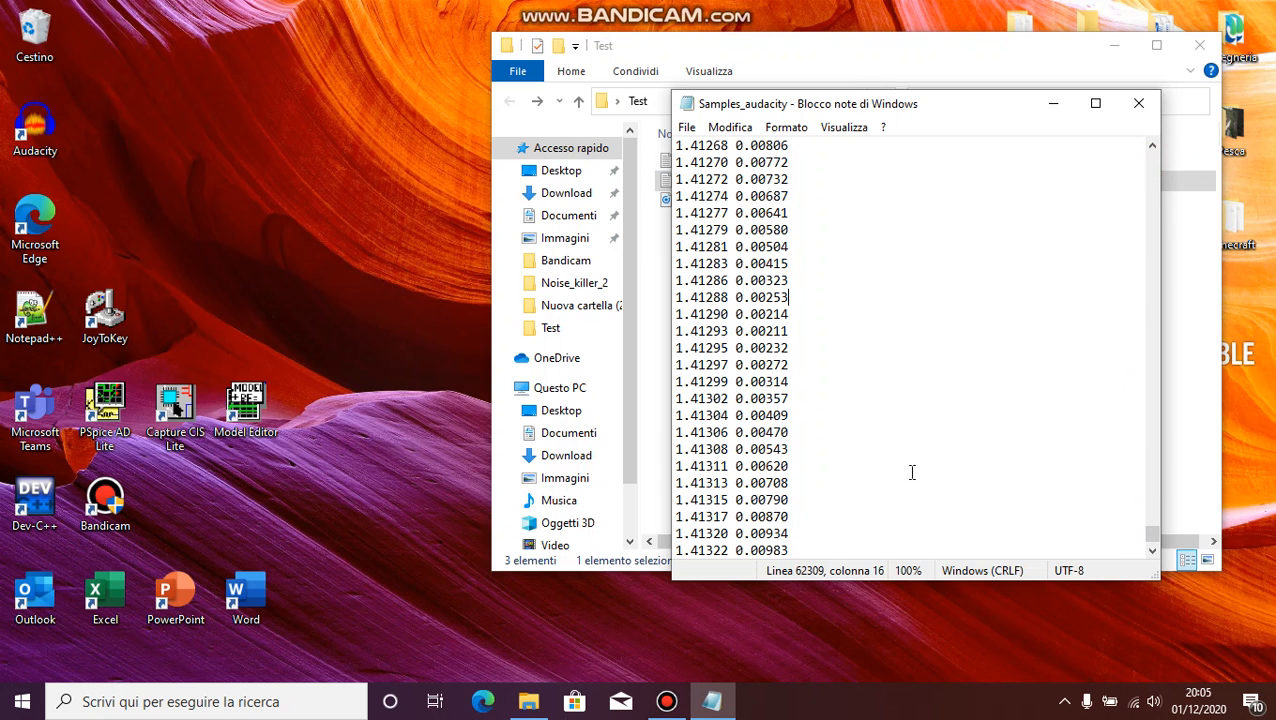
left_click_drag(1150, 535, 1150, 546)
left_click(797, 535)
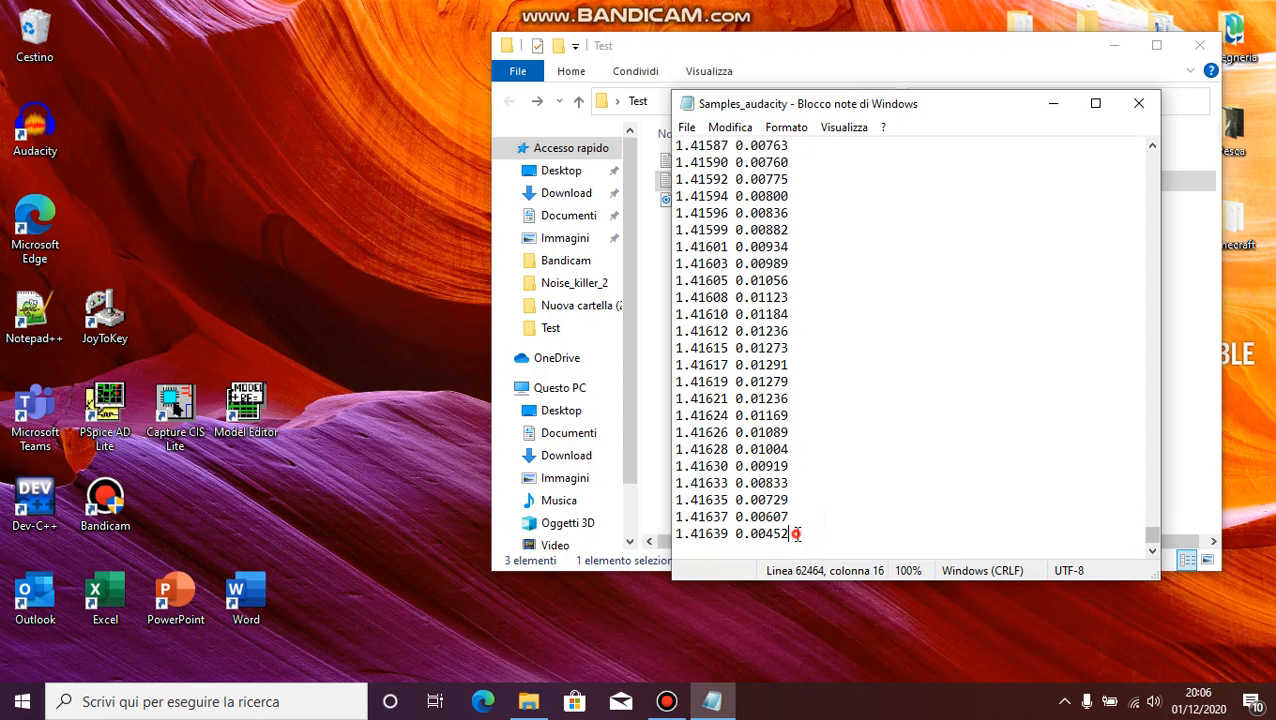
left_click(1138, 103)
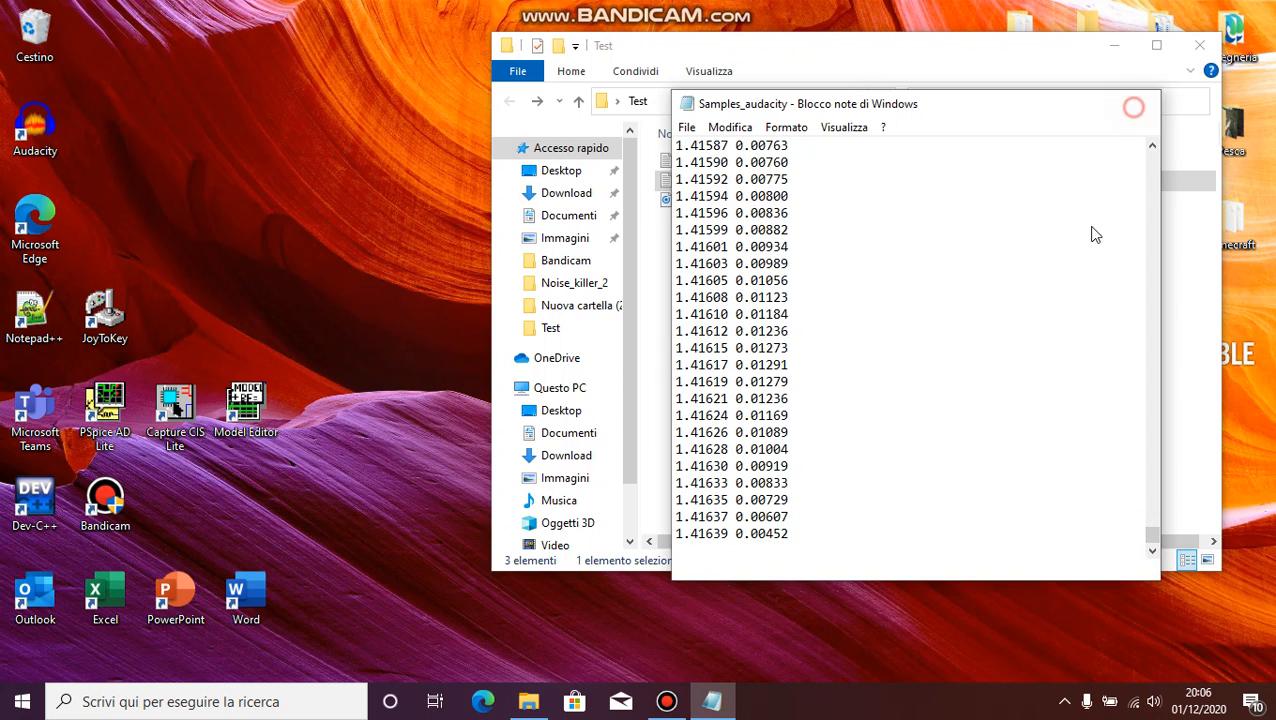
left_click(991, 342)
Step: Launch OrCAD Capture CIS and create a PSpice Analog or Mixed A/D project named Test in the desktop's Test folder
double_click(172, 410)
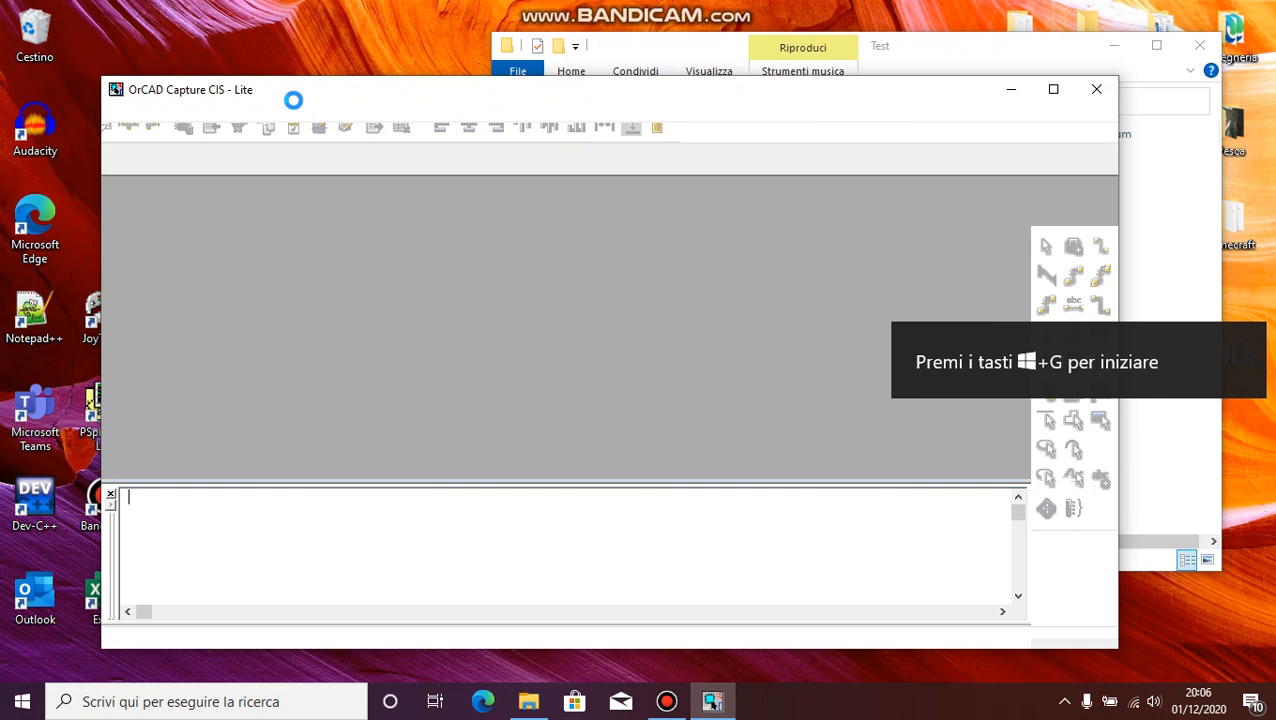
left_click(1053, 89)
left_click(15, 29)
mouse_move(40, 51)
left_click(262, 55)
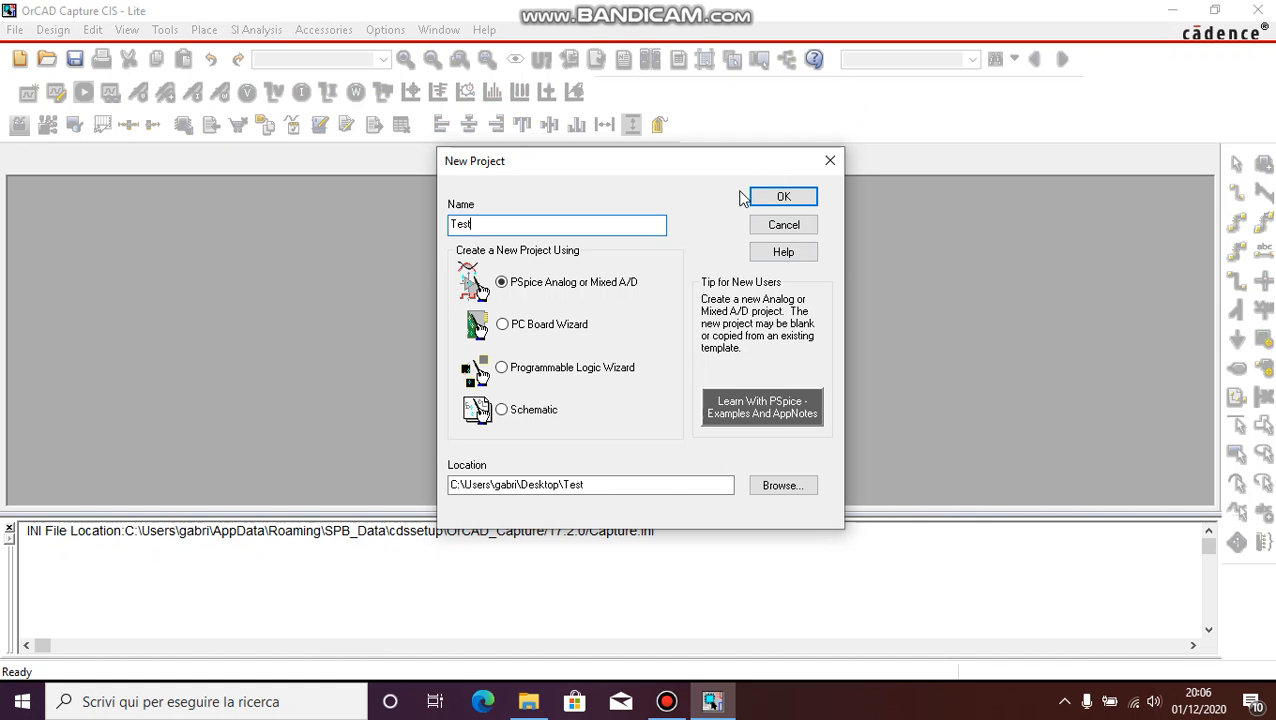
left_click(770, 197)
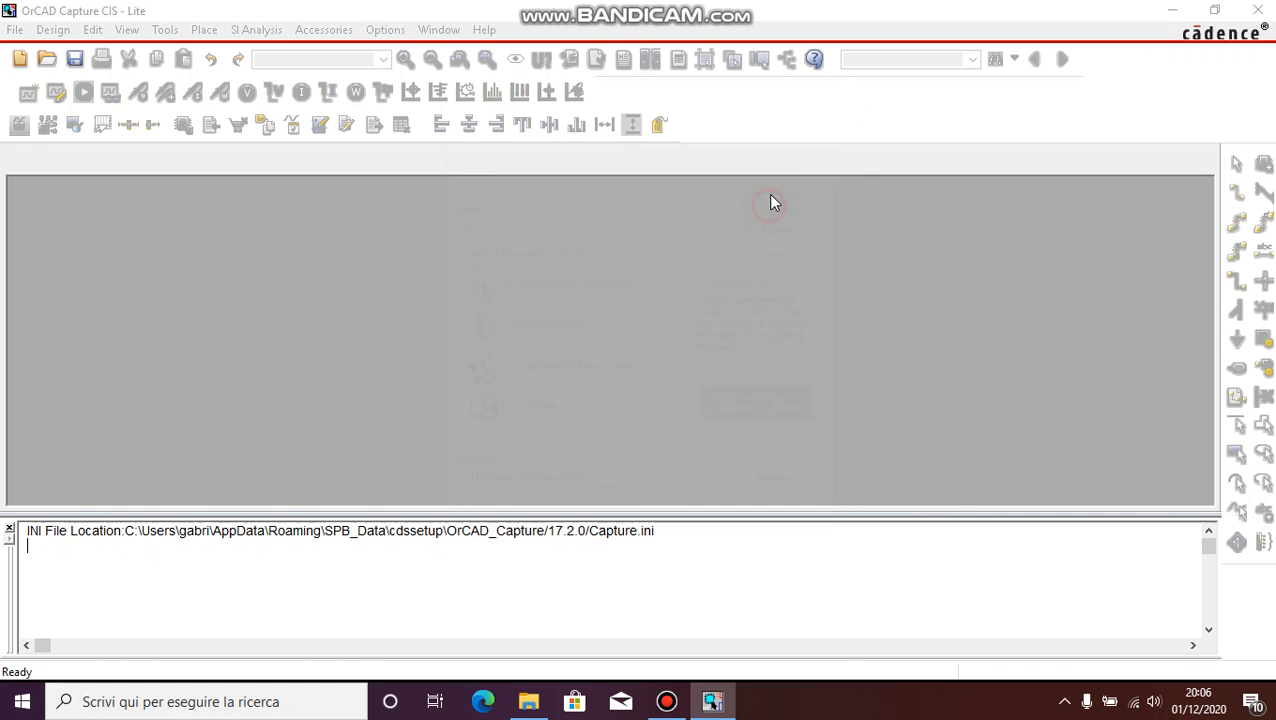
Step: Base the new PSpice project on a blank project and maximize its empty schematic page
left_click(490, 380)
left_click(826, 310)
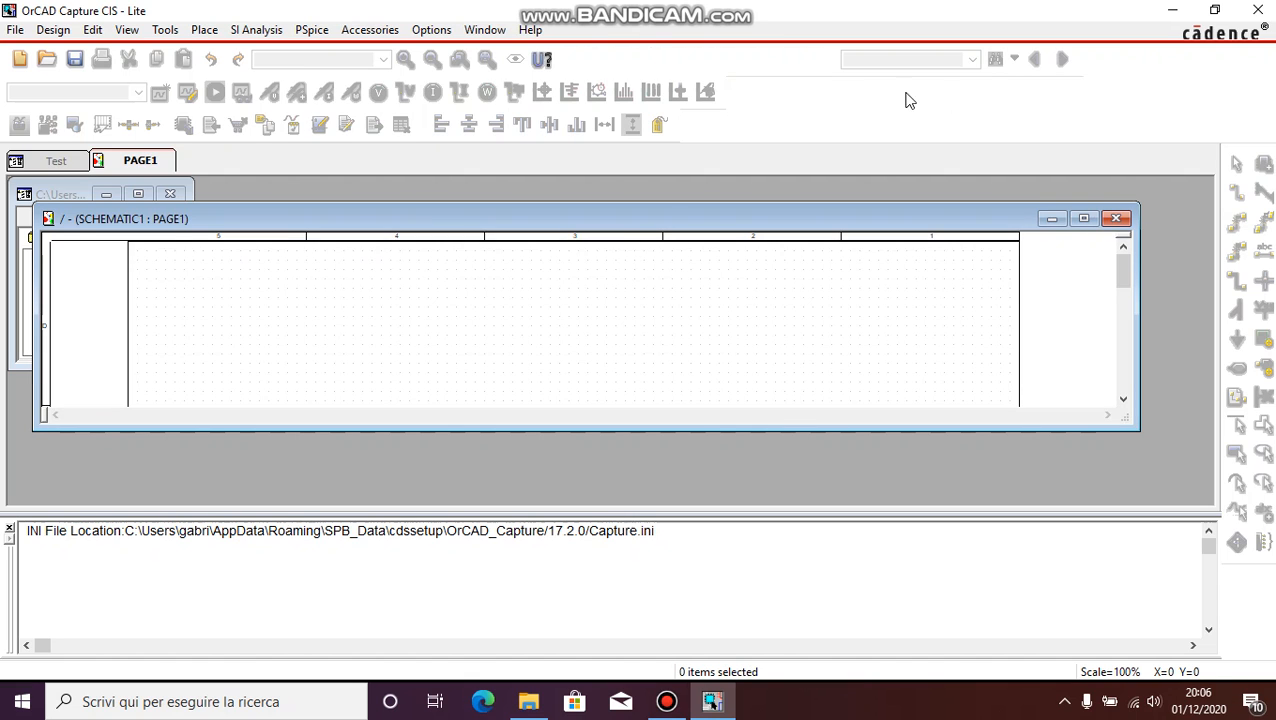
left_click(1085, 219)
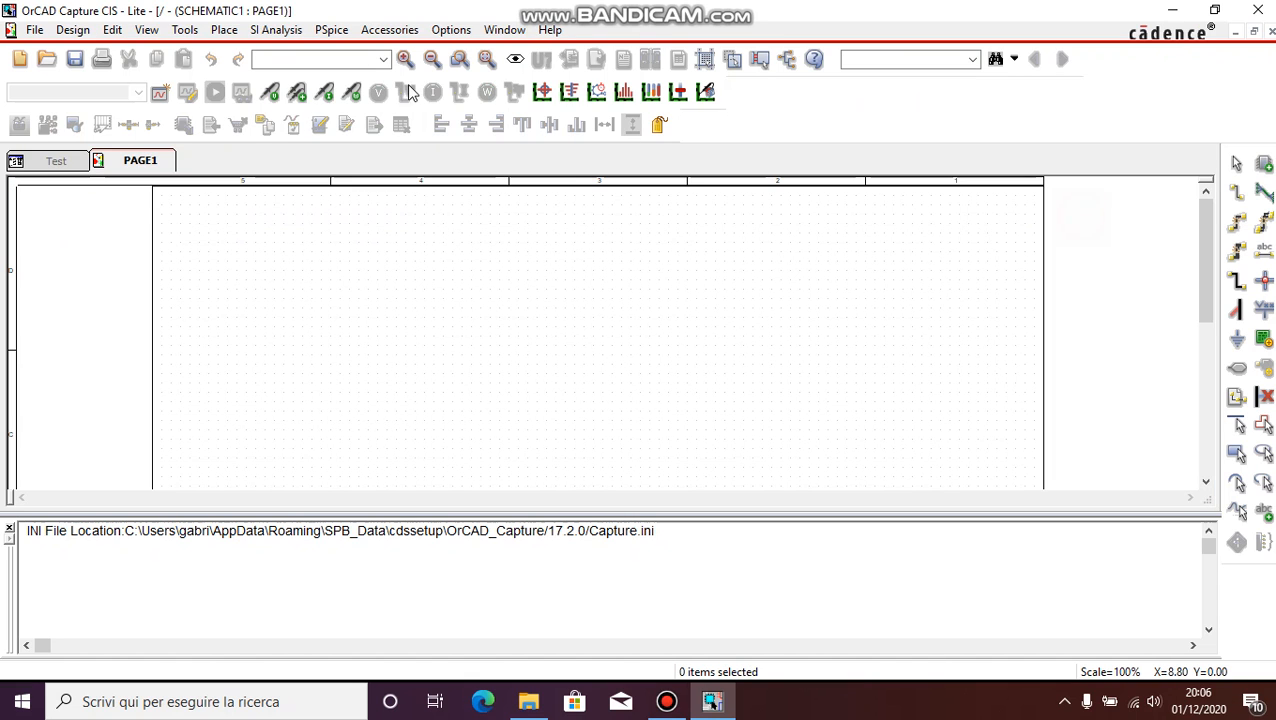
Step: Place a VPWL_FILE voltage source from the SOURCE library on the schematic page
left_click(224, 30)
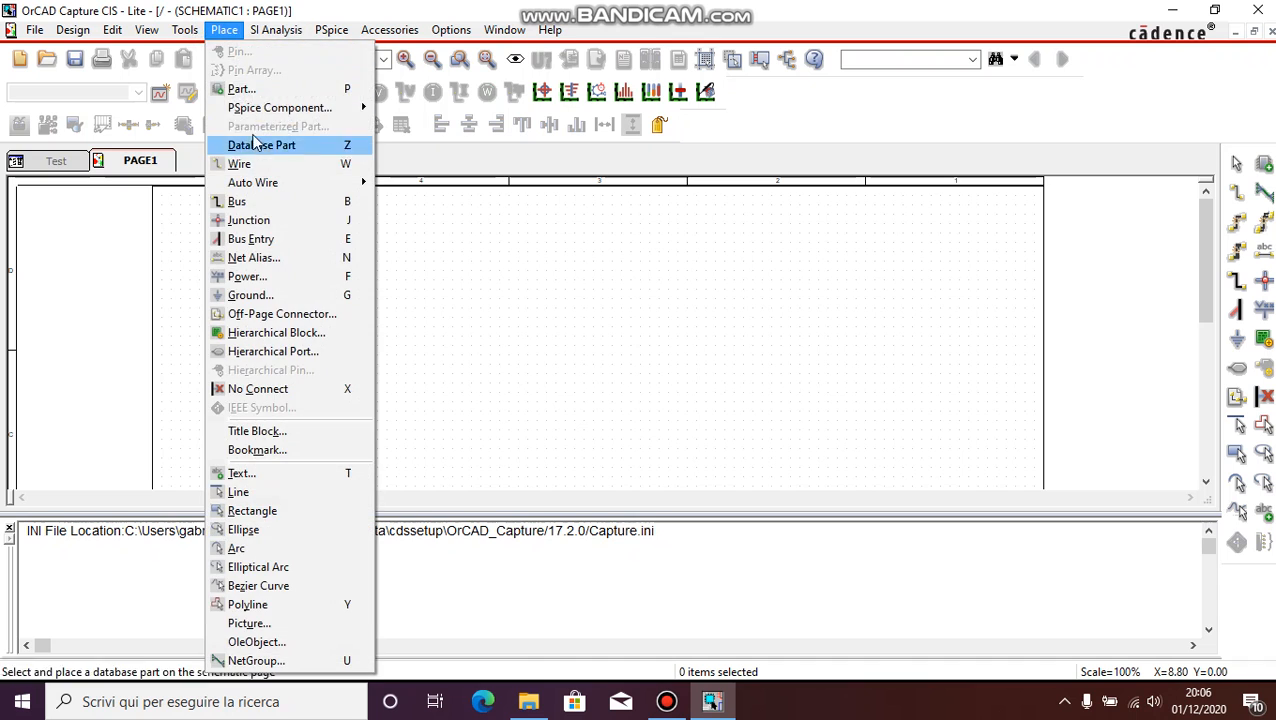
left_click(252, 88)
left_click(986, 420)
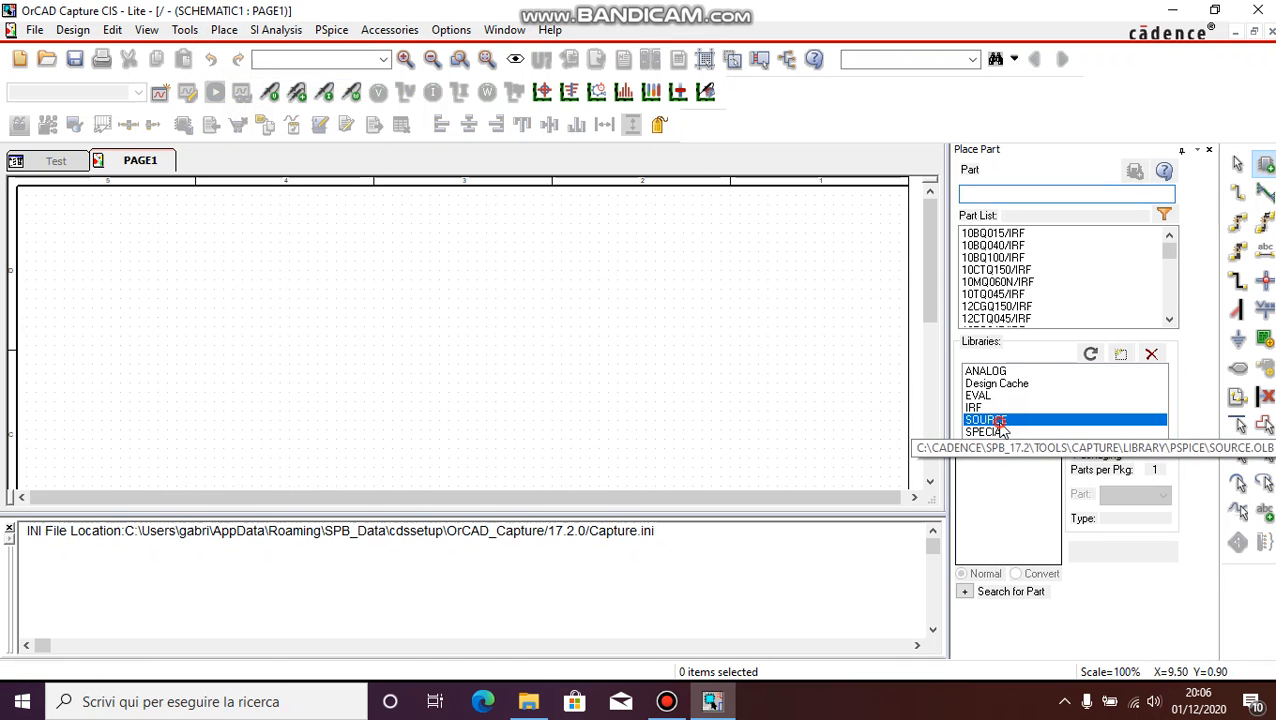
scroll(1010, 283, "down", 5)
left_click(992, 257)
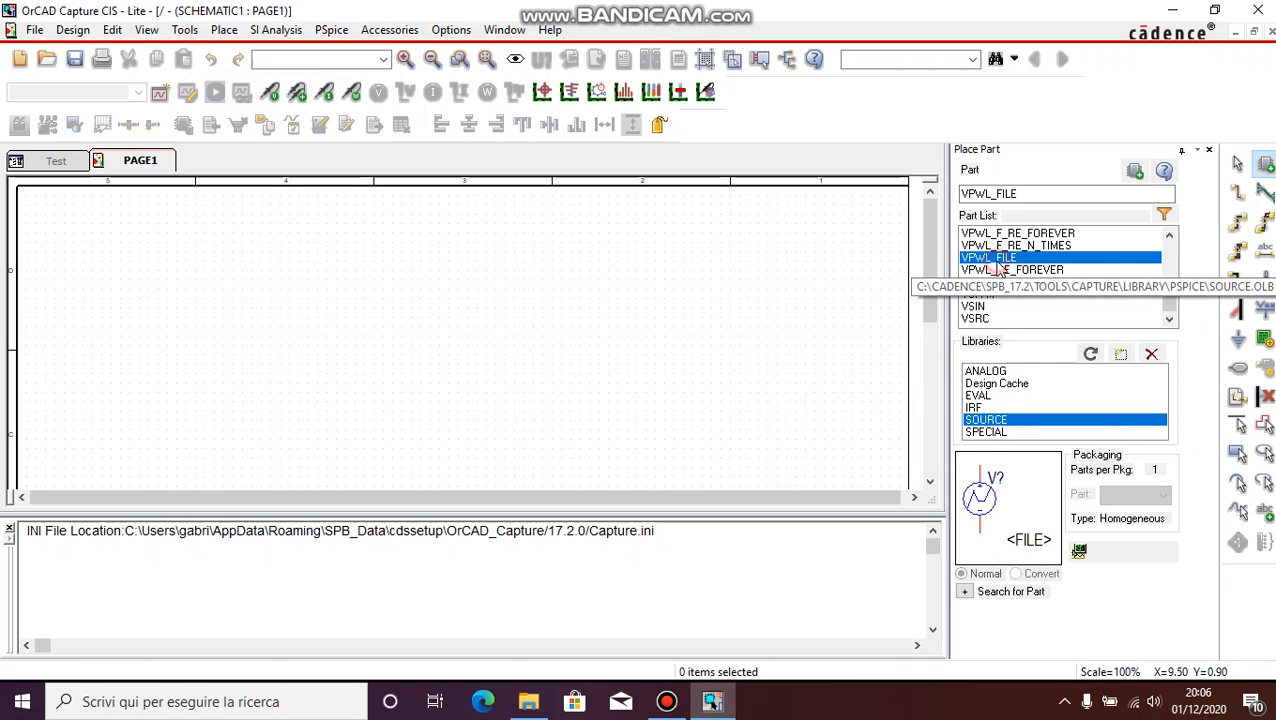
double_click(1003, 259)
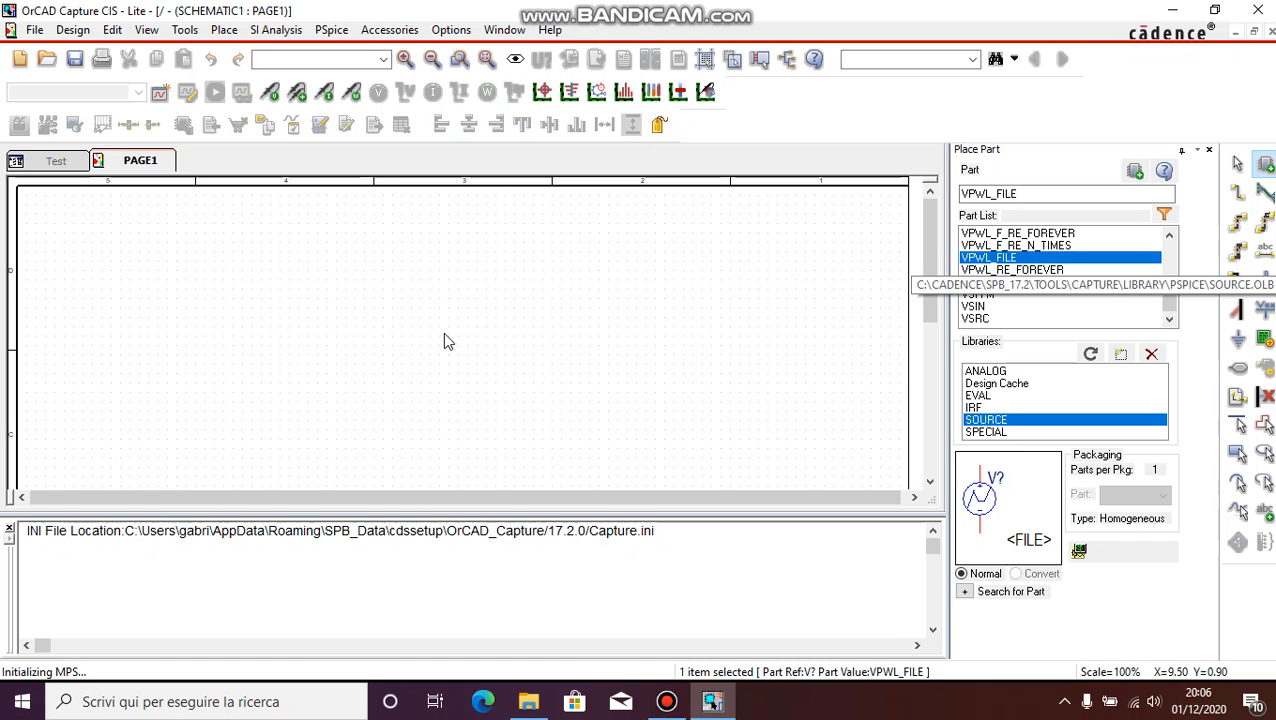
left_click(295, 320)
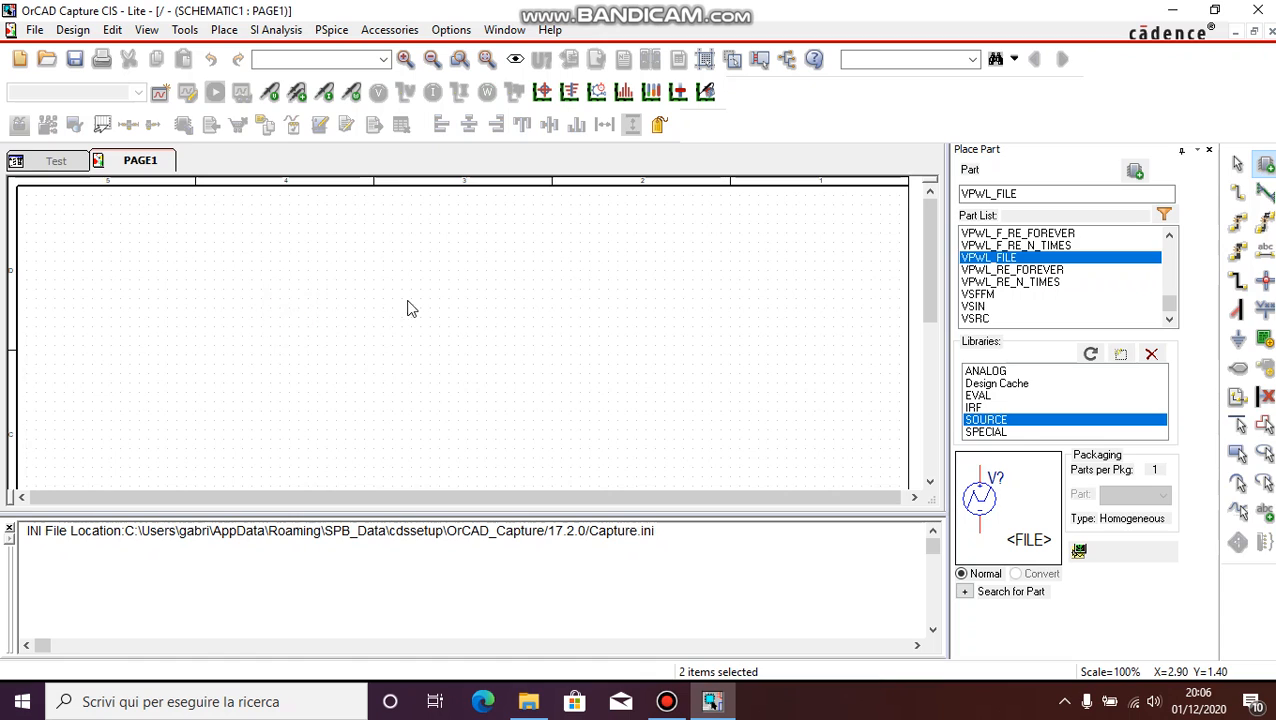
key("Escape")
key("i")
Step: Move the source's <FILE> label closer to its symbol
left_click(533, 341)
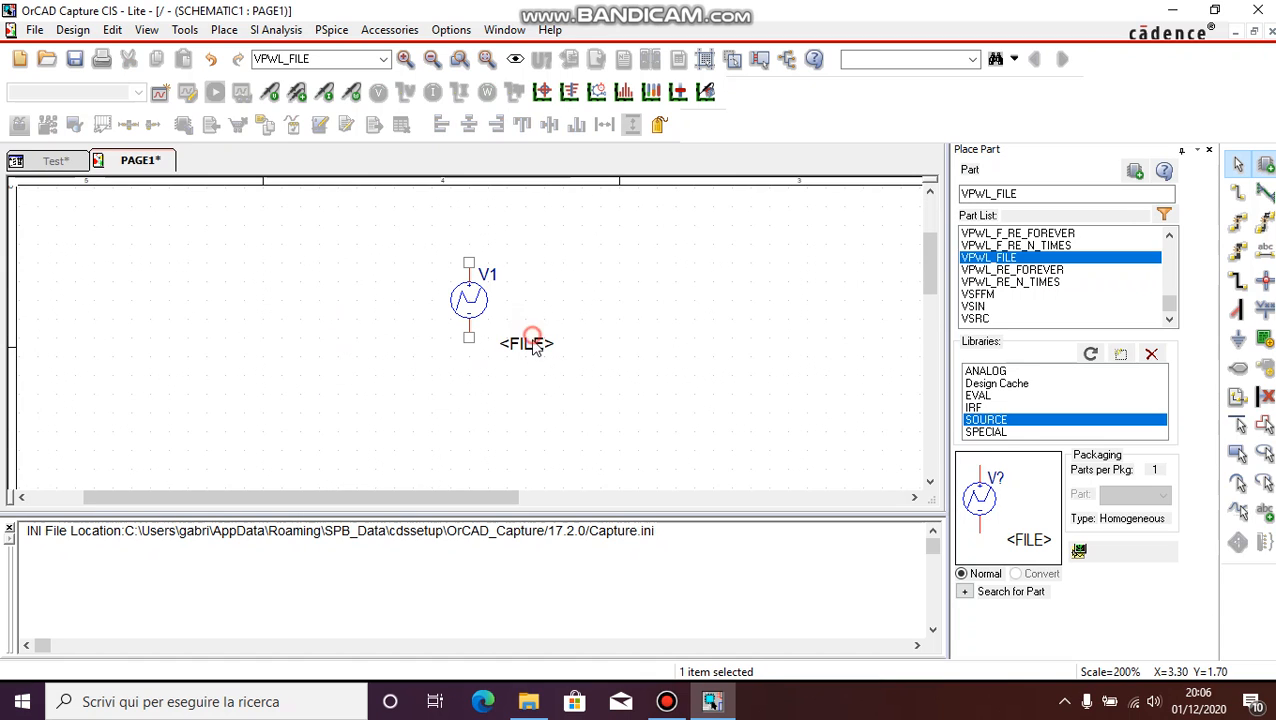
left_click_drag(533, 343, 522, 328)
left_click(607, 368)
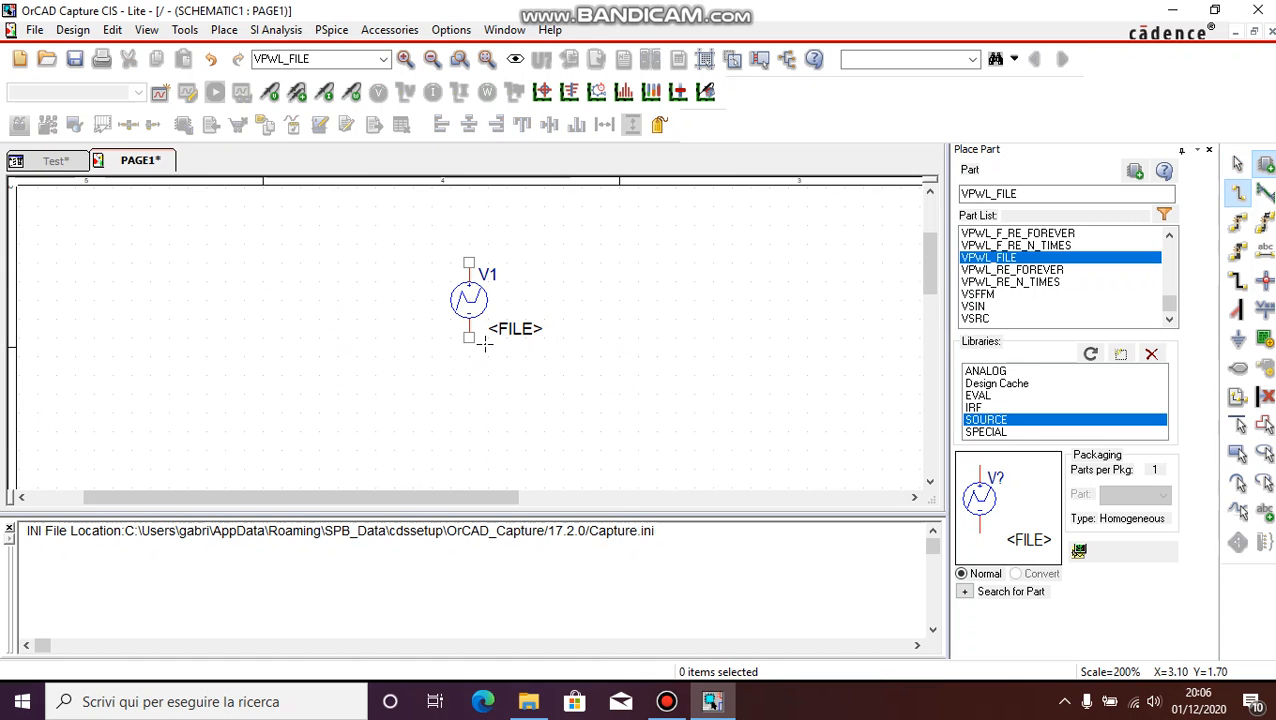
Step: Draw a short wire downward from the lower pin of source V1
left_click(469, 339)
left_click(487, 375)
key("Escape")
left_click(604, 380)
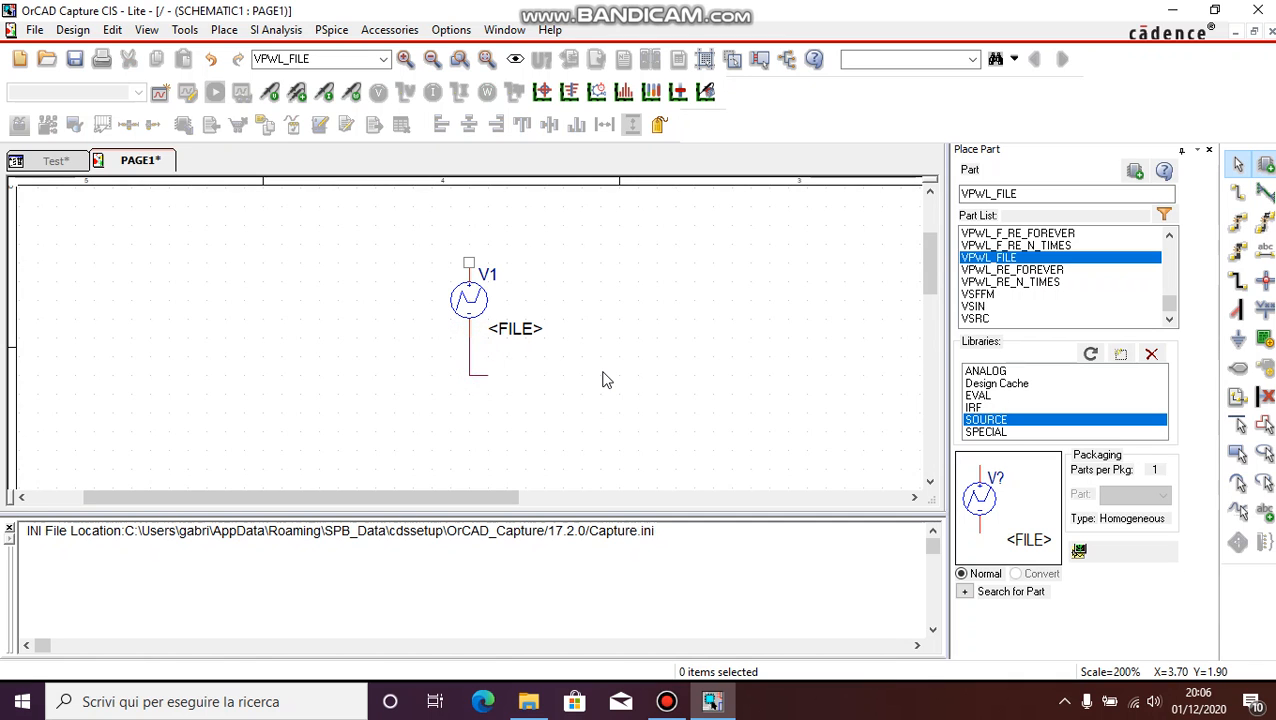
Step: Place a 0 ground symbol at the end of the wire below source V1
key("g")
left_click(746, 234)
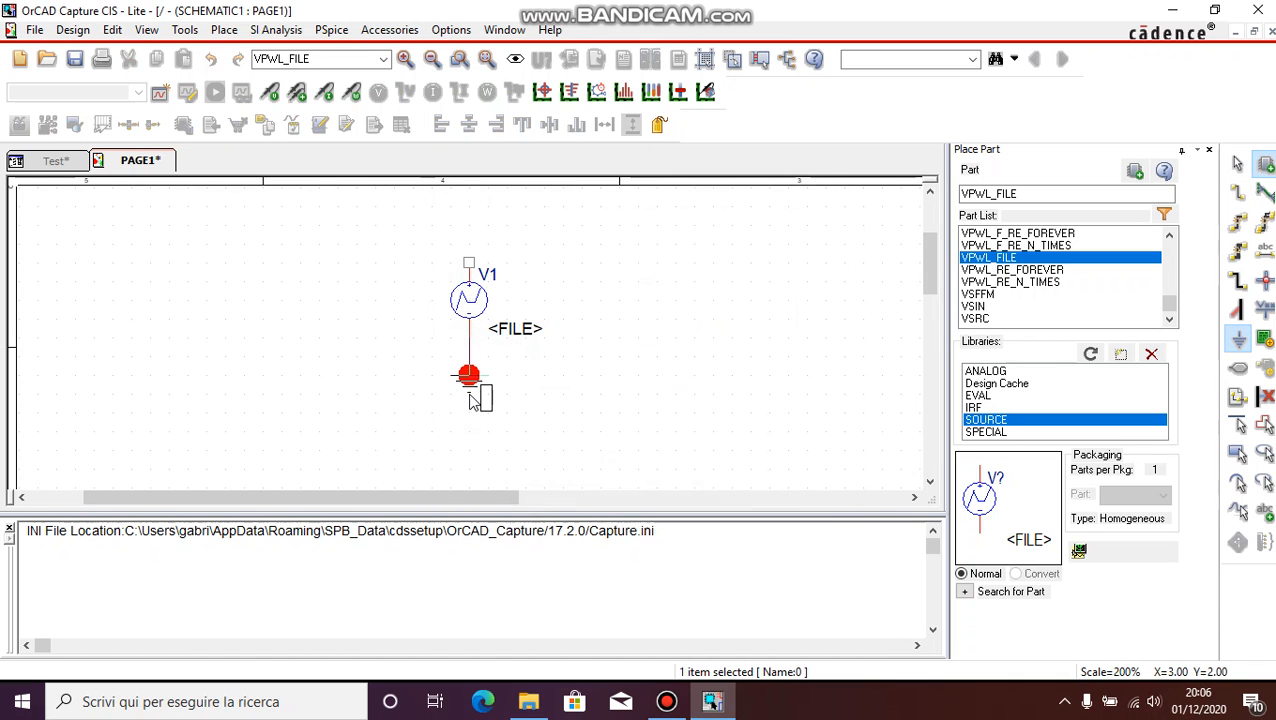
left_click(470, 395)
key("Escape")
left_click(483, 382)
key("Escape")
left_click(548, 390)
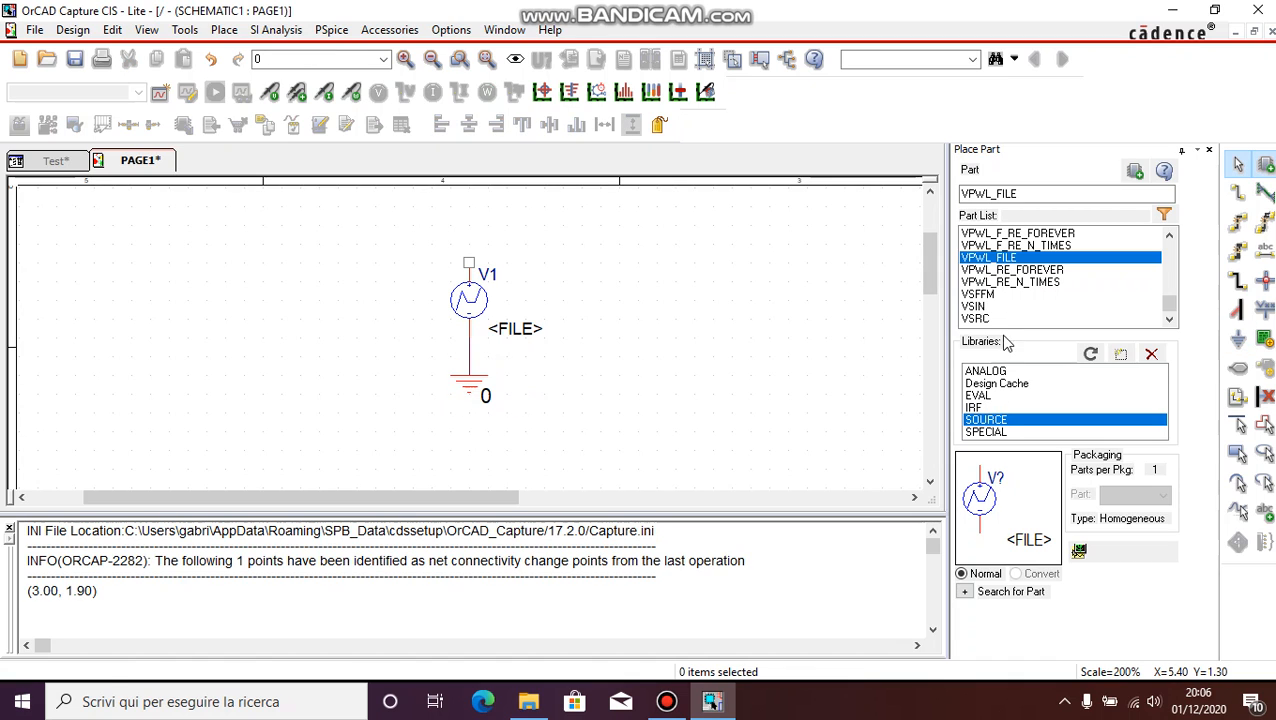
Step: Place two C capacitors from the ANALOG library side by side, level with the source's upper pin
left_click(1012, 372)
double_click(1010, 234)
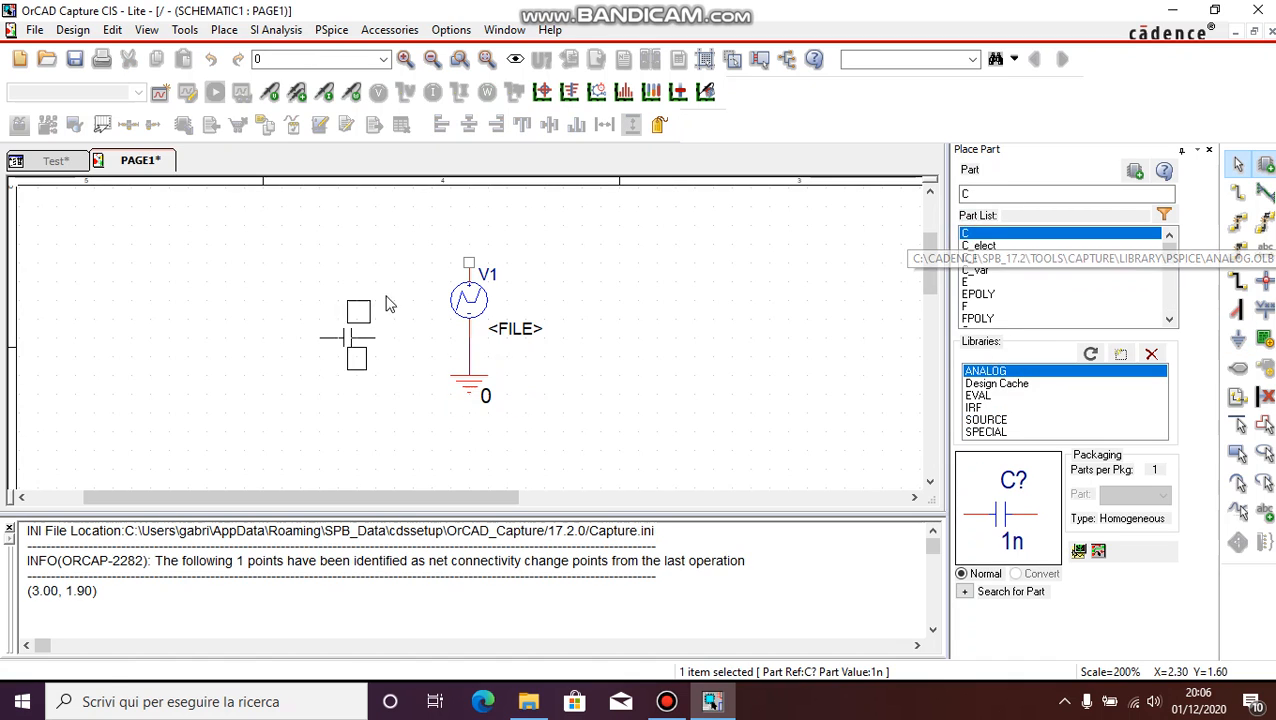
left_click(529, 240)
left_click(623, 240)
left_click(706, 262)
key("Escape")
Step: Wire the upper pin of V1 to capacitor C1 and connect C1 in series with C2
key("w")
left_click(469, 262)
left_click(506, 262)
left_click(563, 262)
left_click(600, 262)
left_click(658, 262)
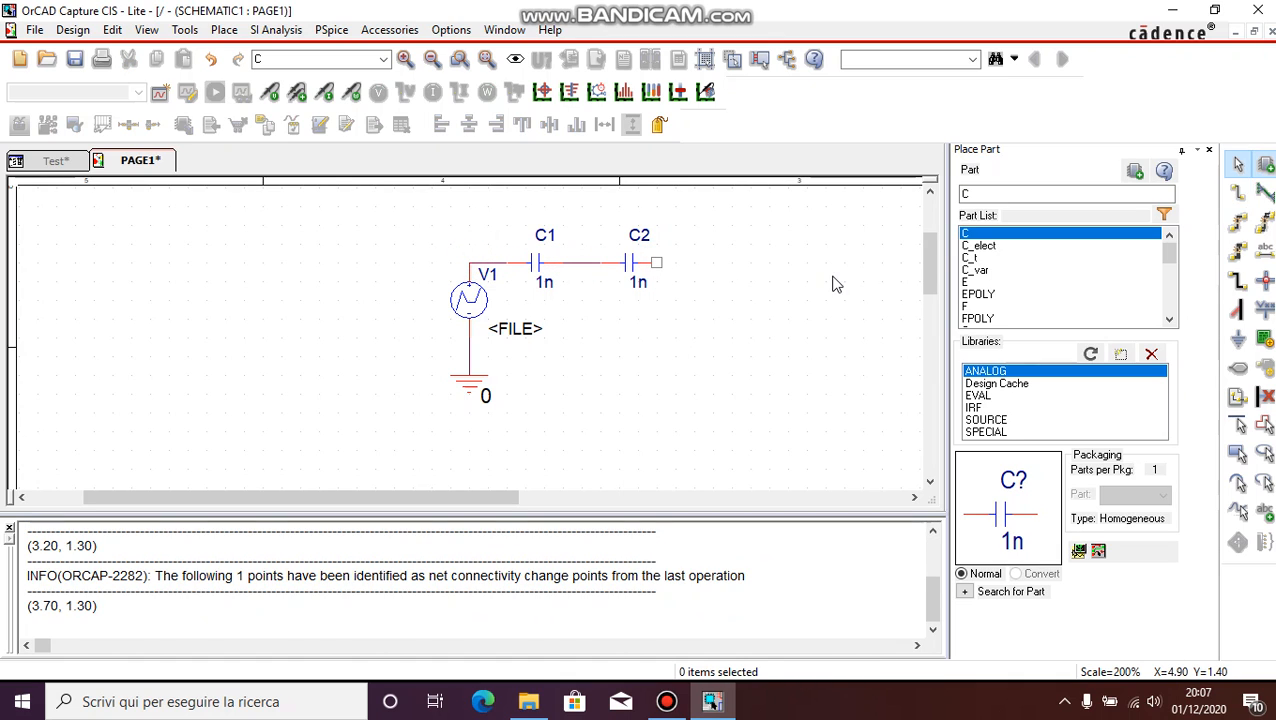
Step: Place two vertical R resistors from the ANALOG library, one below the C1–C2 wire and one beyond C2
scroll(975, 283, "down", 5)
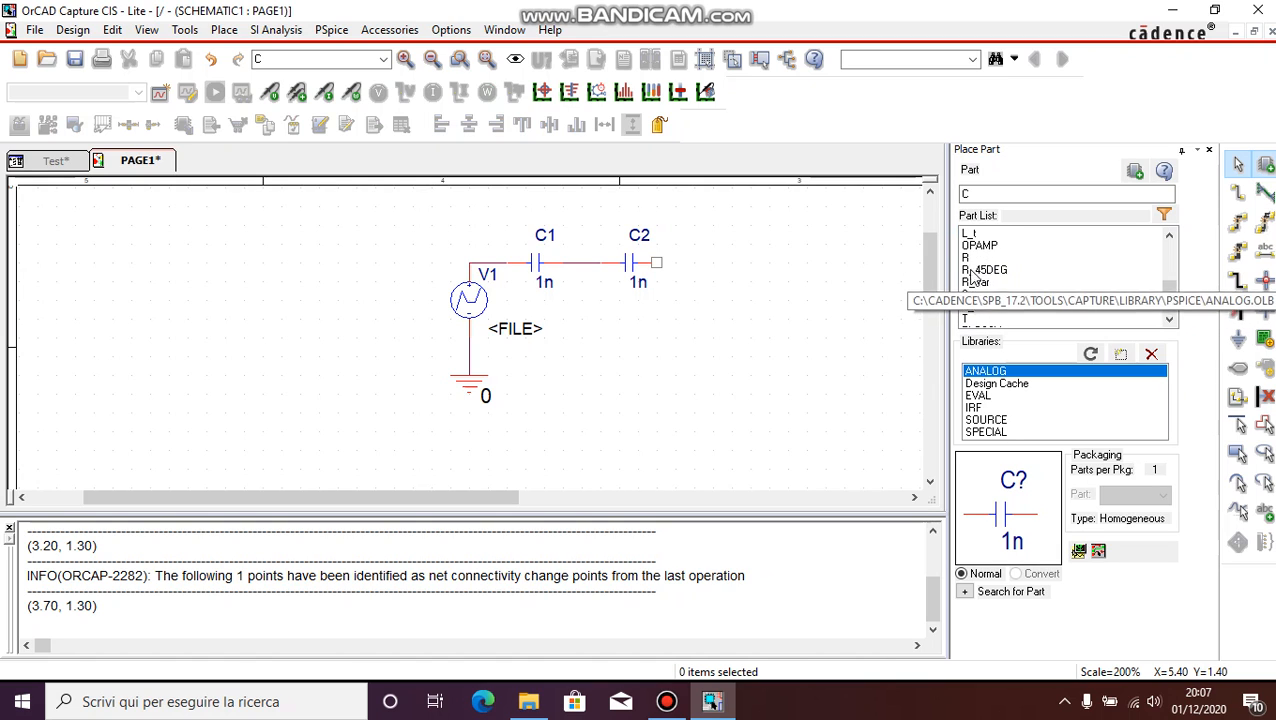
double_click(966, 258)
key("r")
left_click(579, 312)
right_click(667, 302)
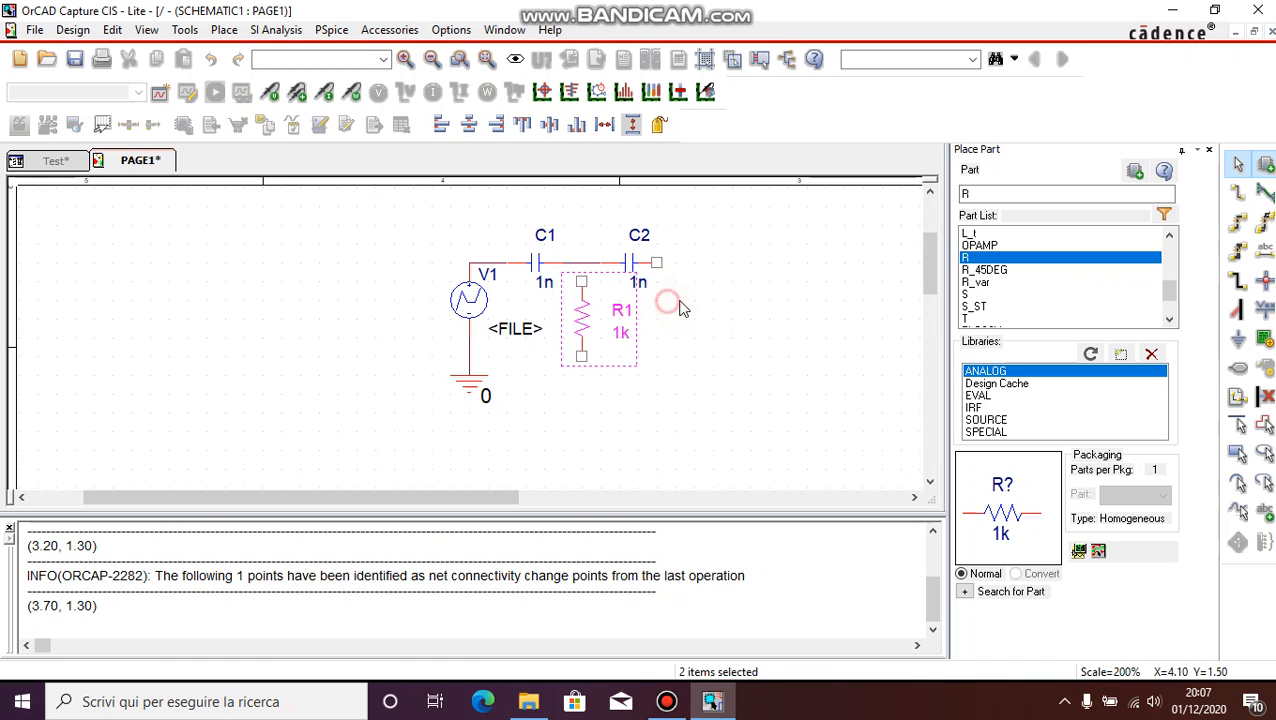
left_click(694, 312)
Step: Wire the lower pins of R1 and R2 to ground, R1's upper pin to the C1–C2 node and R2's to C2
key("w")
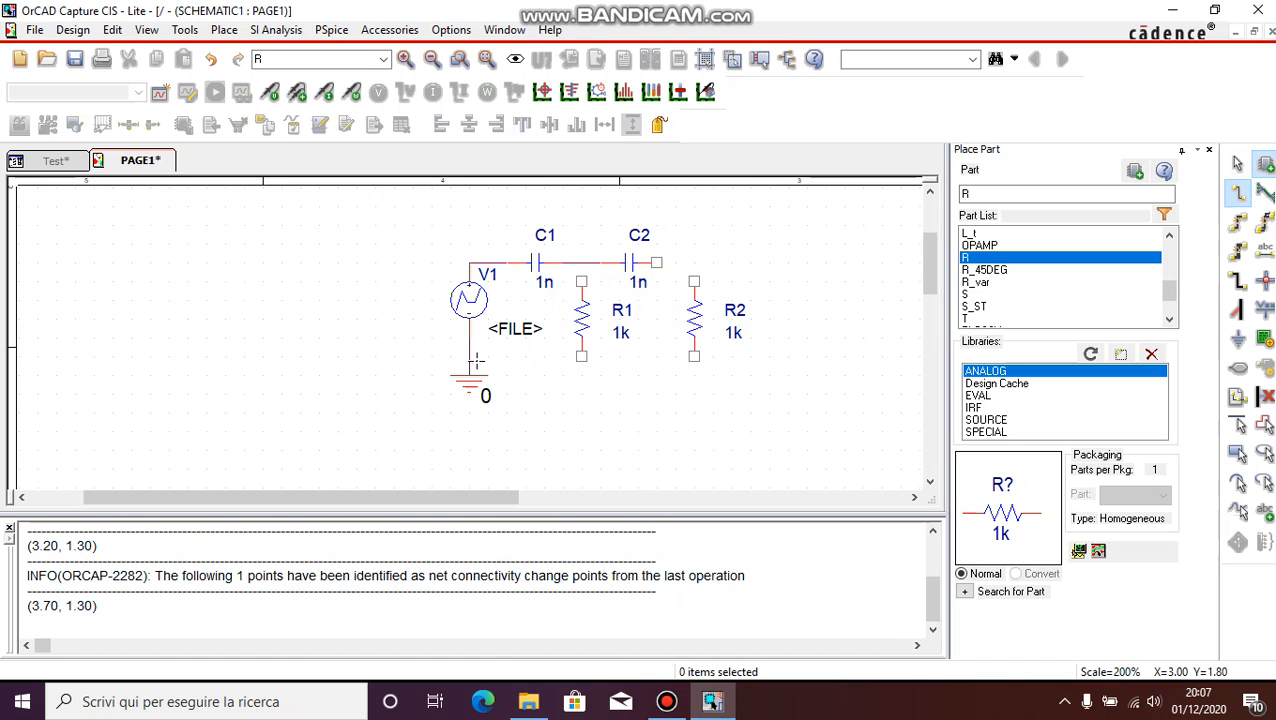
left_click(469, 357)
double_click(694, 356)
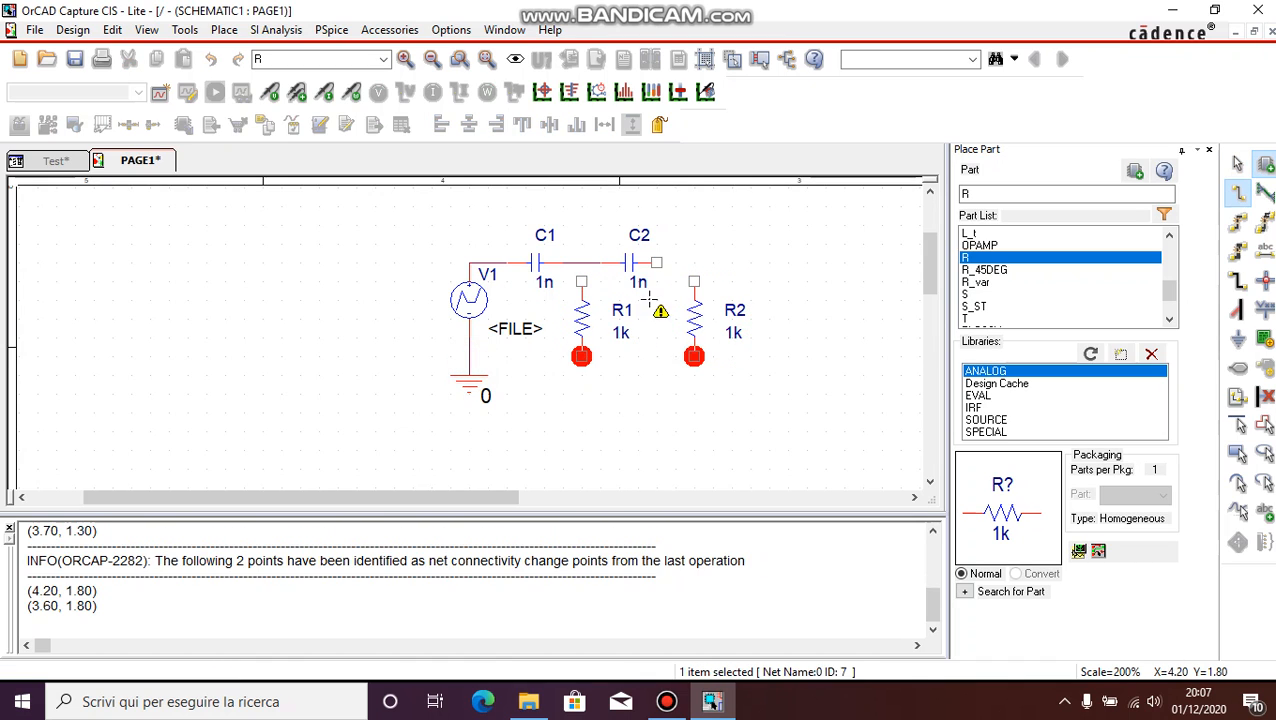
left_click(581, 281)
double_click(581, 263)
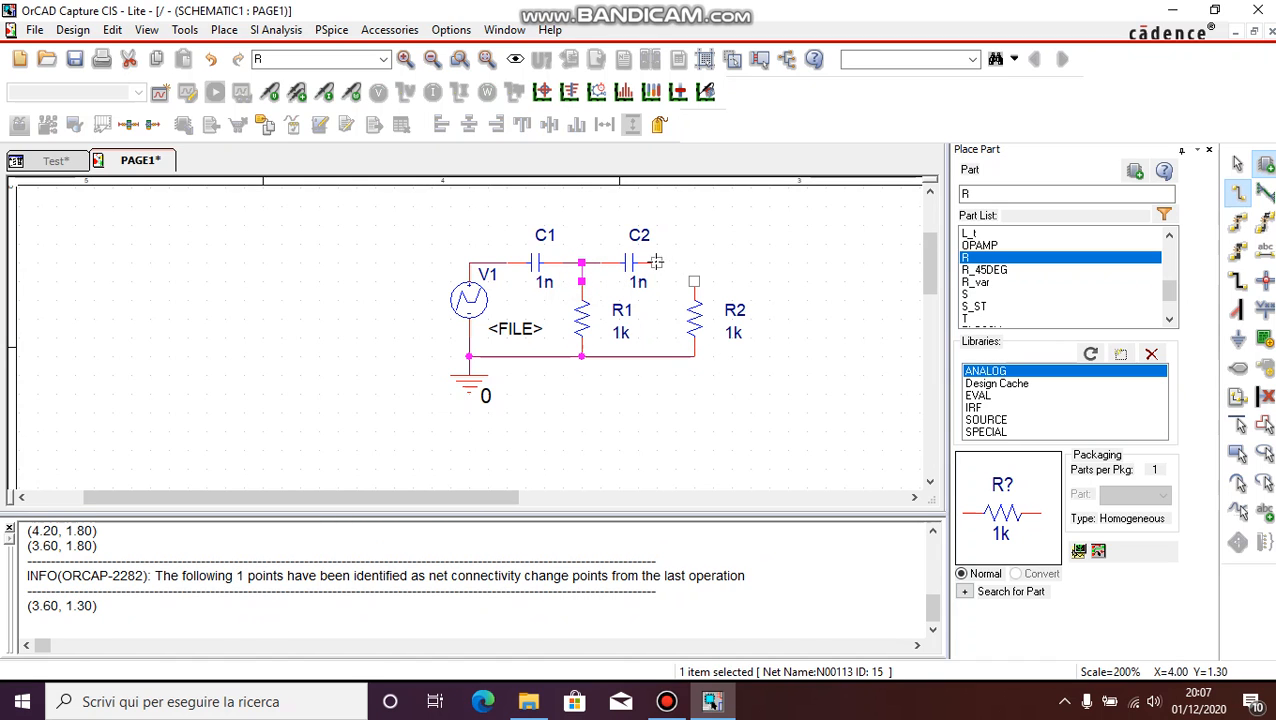
double_click(694, 281)
key("Escape")
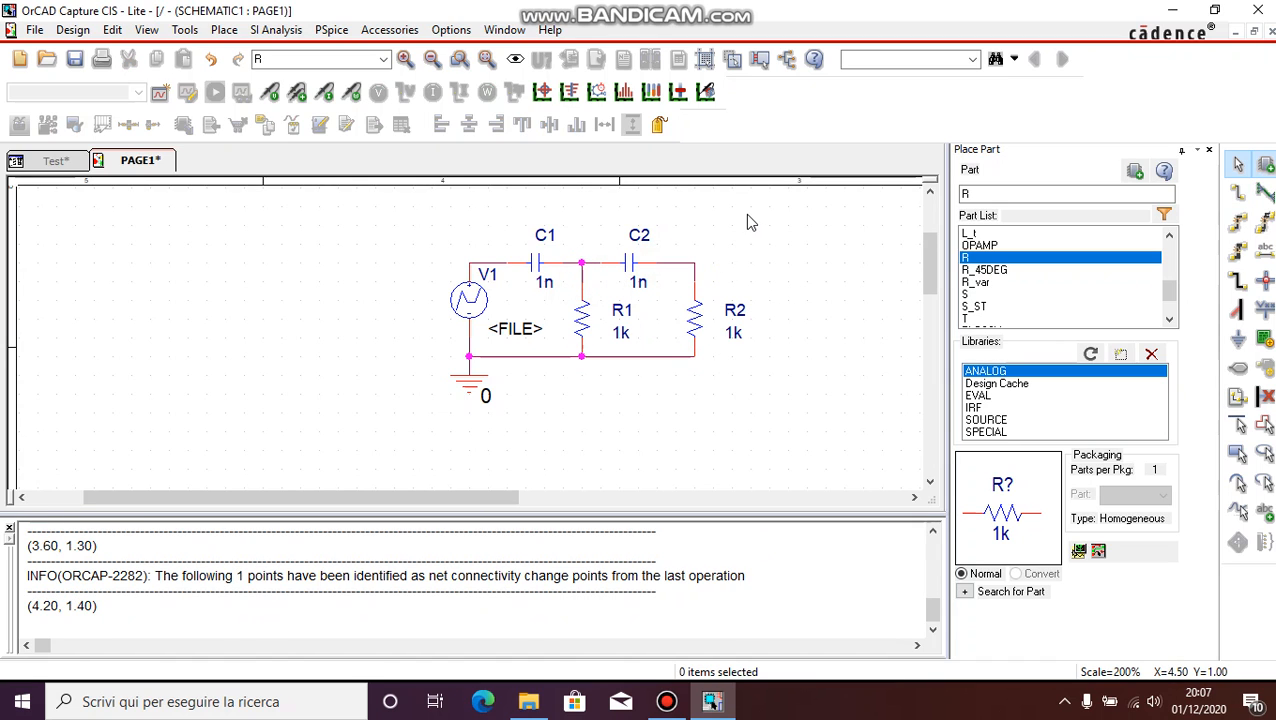
Step: Add the net alias out to the wire between C2 and R2, and in to the wire between V1 and C1
left_click(224, 29)
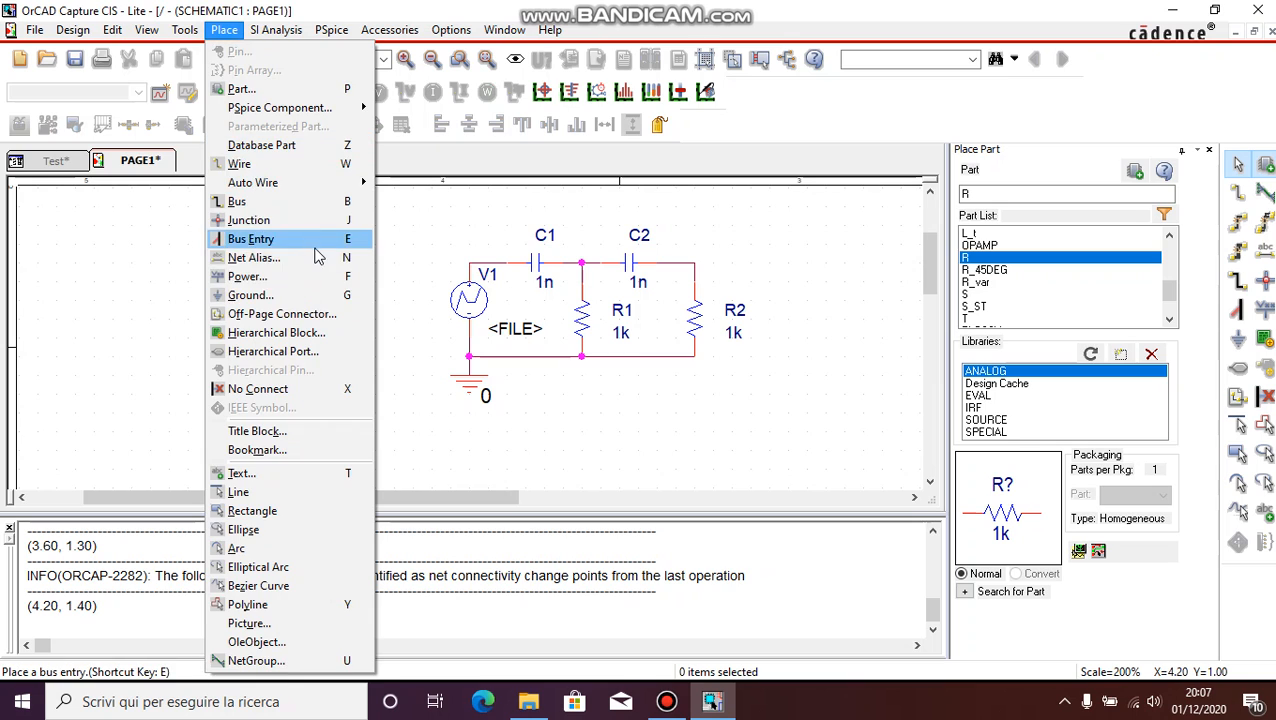
left_click(321, 258)
type("out")
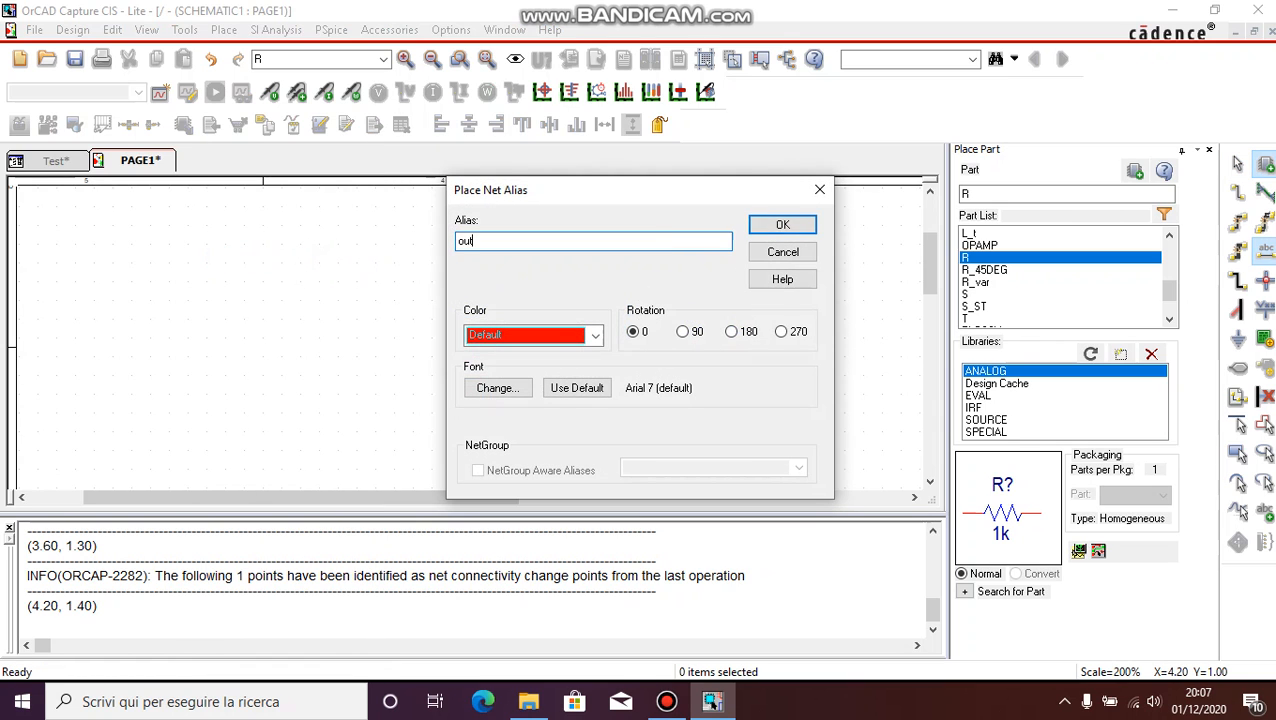
key("Return")
left_click(679, 261)
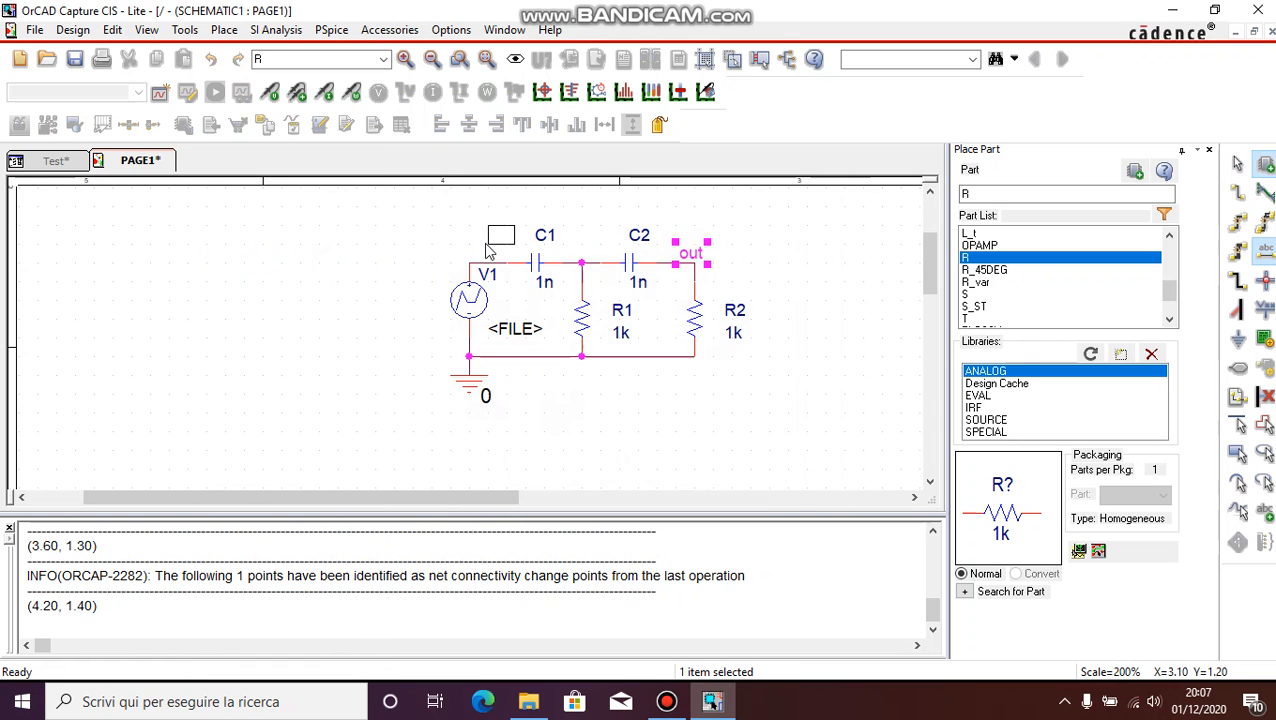
left_click(484, 258)
key("Escape")
double_click(484, 258)
type("in")
key("Return")
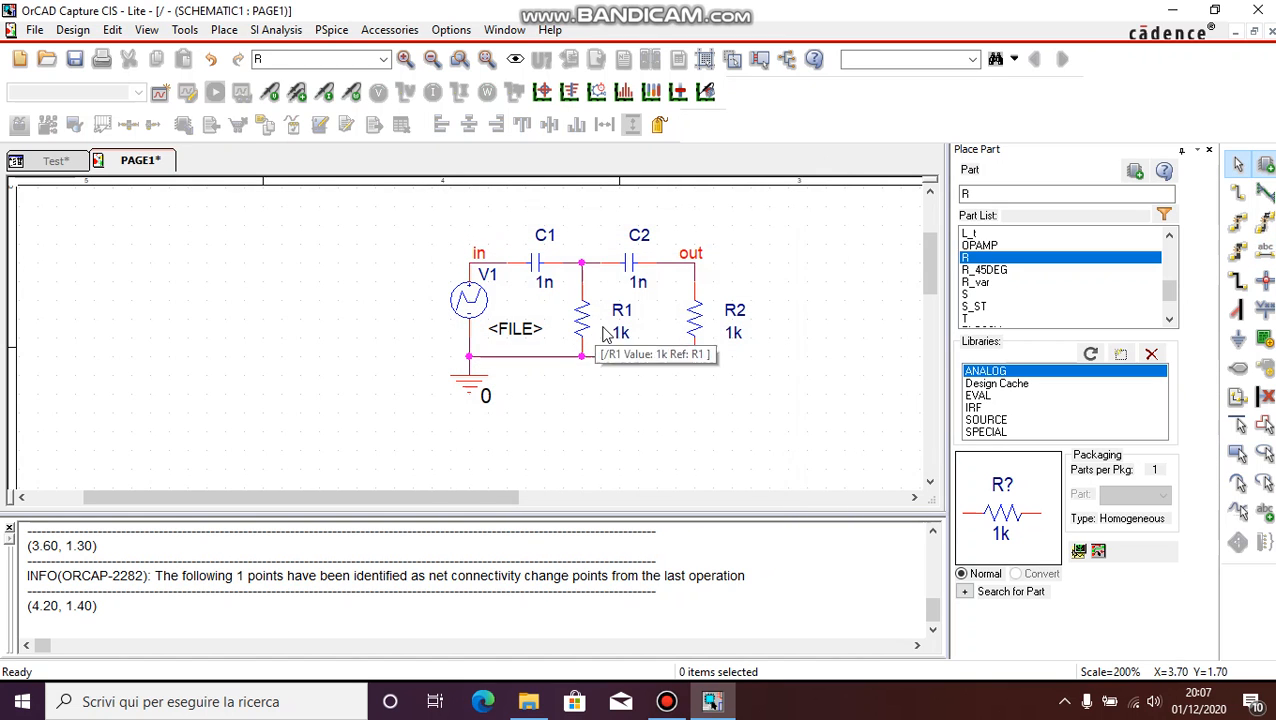
Step: Set the values of capacitors C1 and C2 to 39n
double_click(544, 282)
type("39")
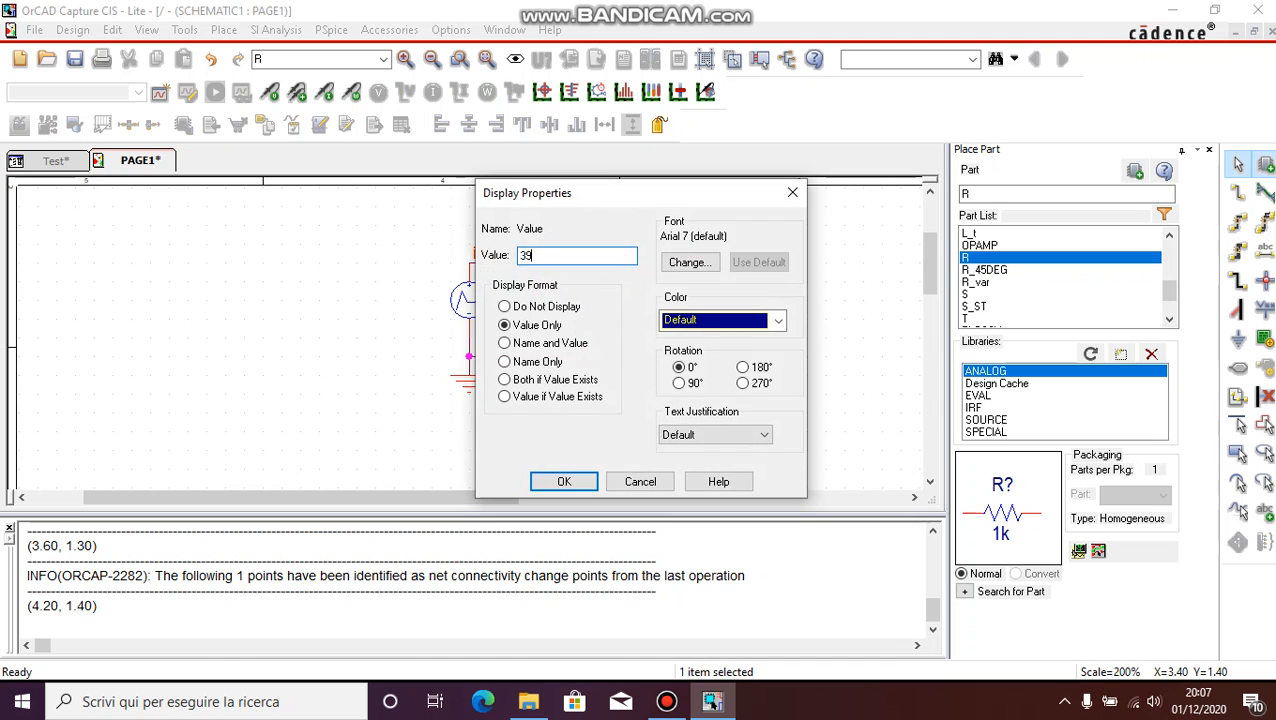
type("n")
key("Return")
double_click(639, 284)
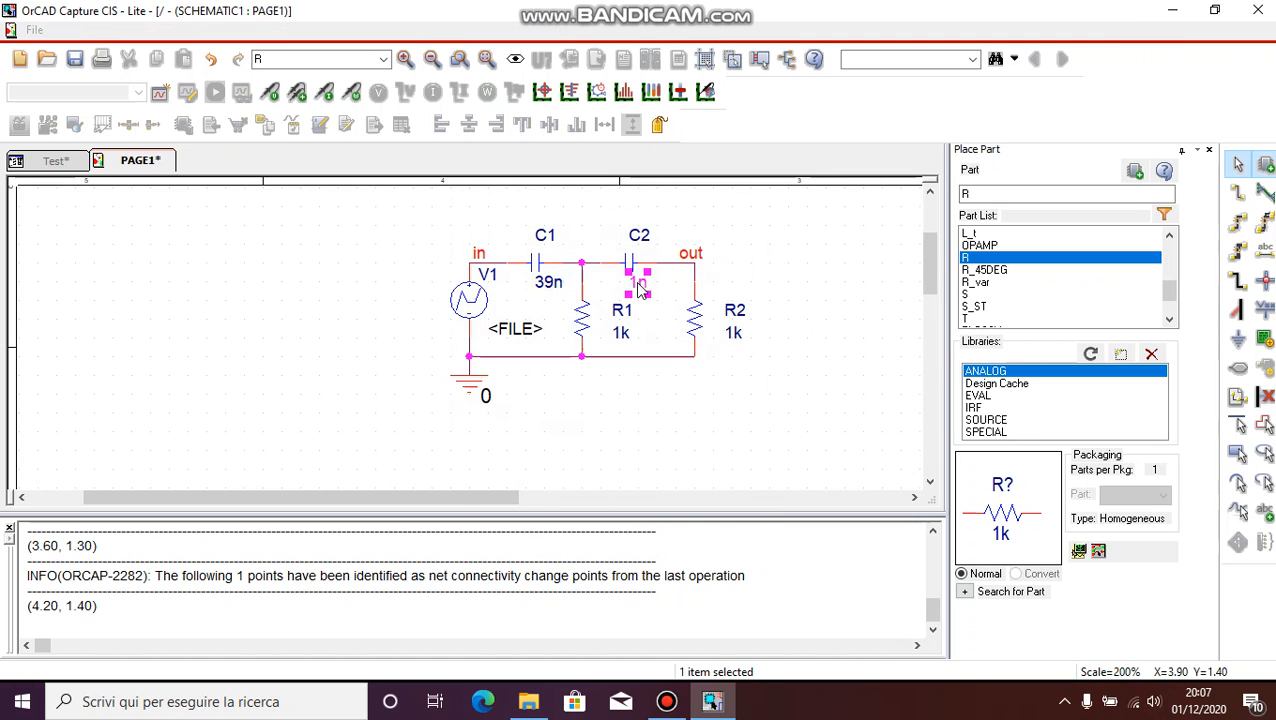
type("39n")
key("Return")
Step: Set the values of resistors R1 and R2 to 10k
double_click(620, 333)
type("10k")
key("Return")
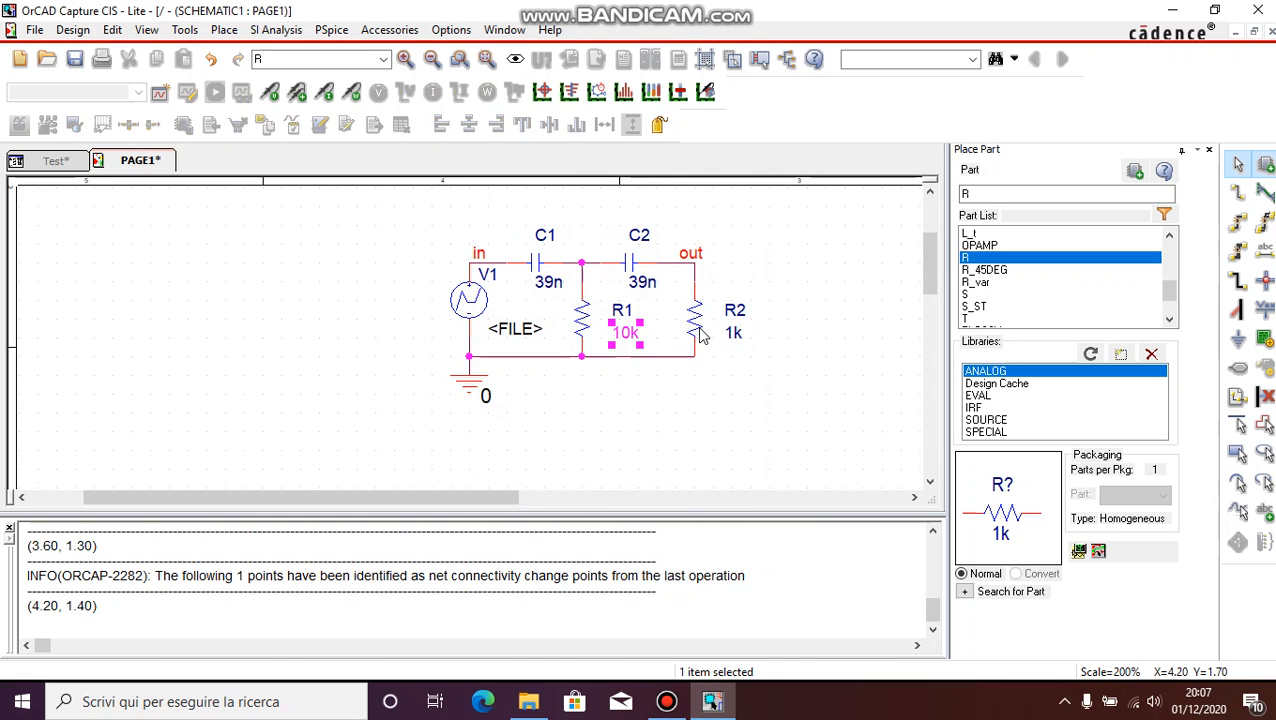
double_click(735, 333)
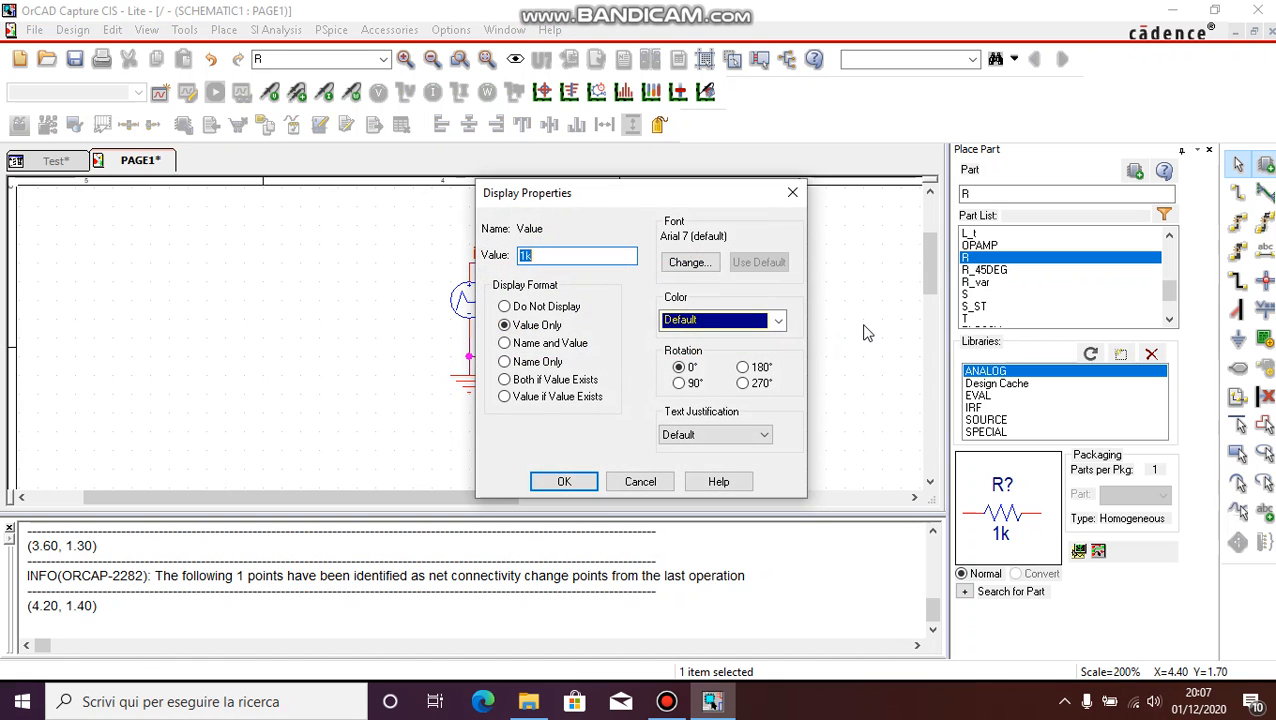
key("Return")
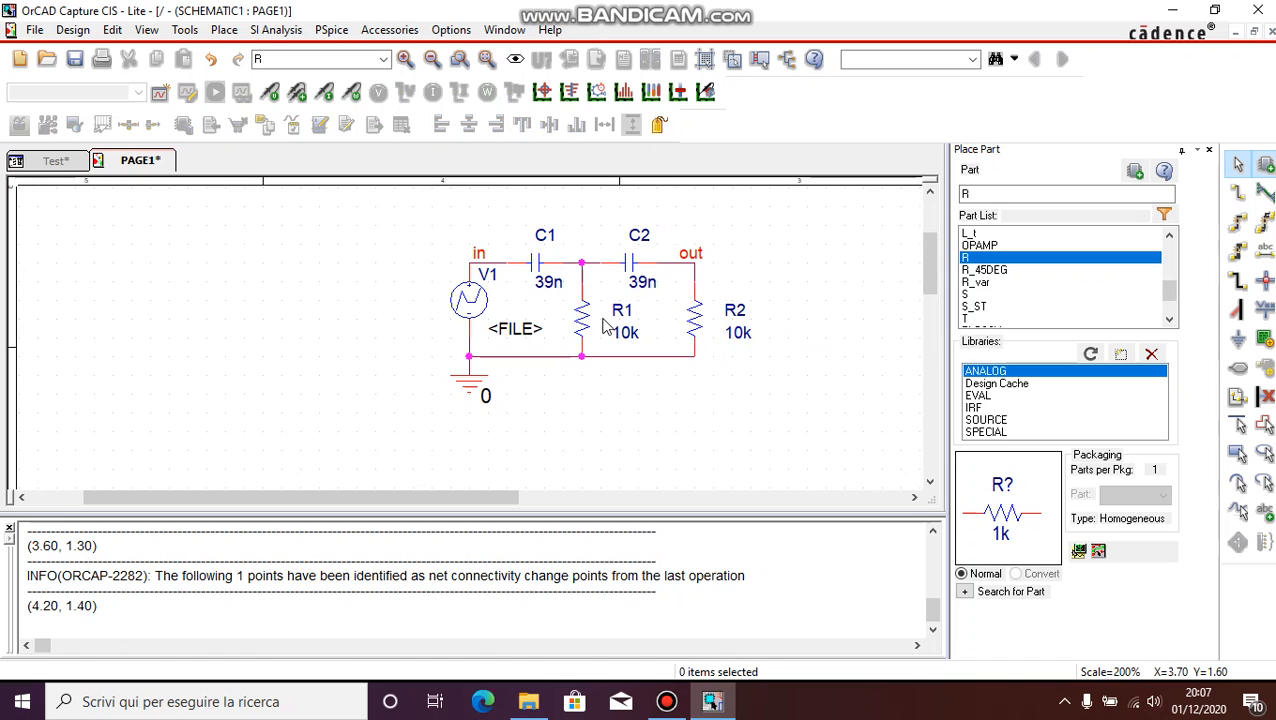
Step: Set the FILE property of source V1 to Samples_audacity.txt
double_click(515, 330)
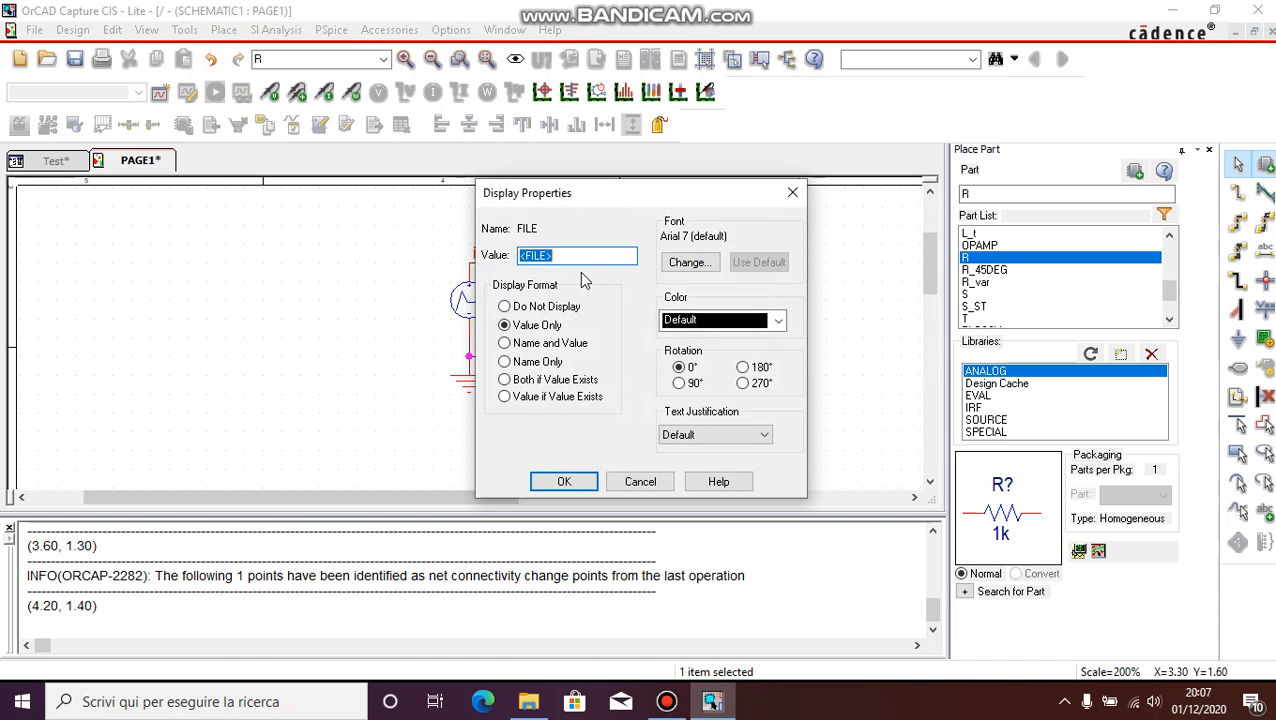
type("Samples_audacity.txt")
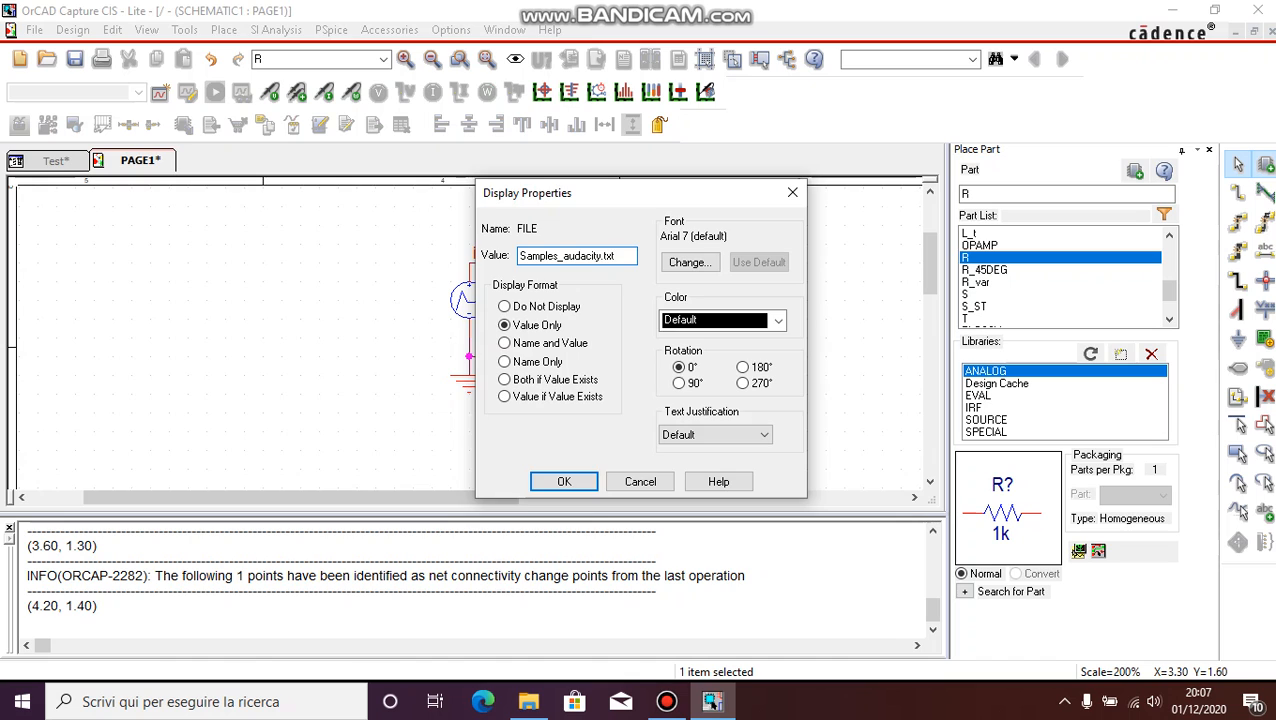
key("Return")
left_click(418, 233)
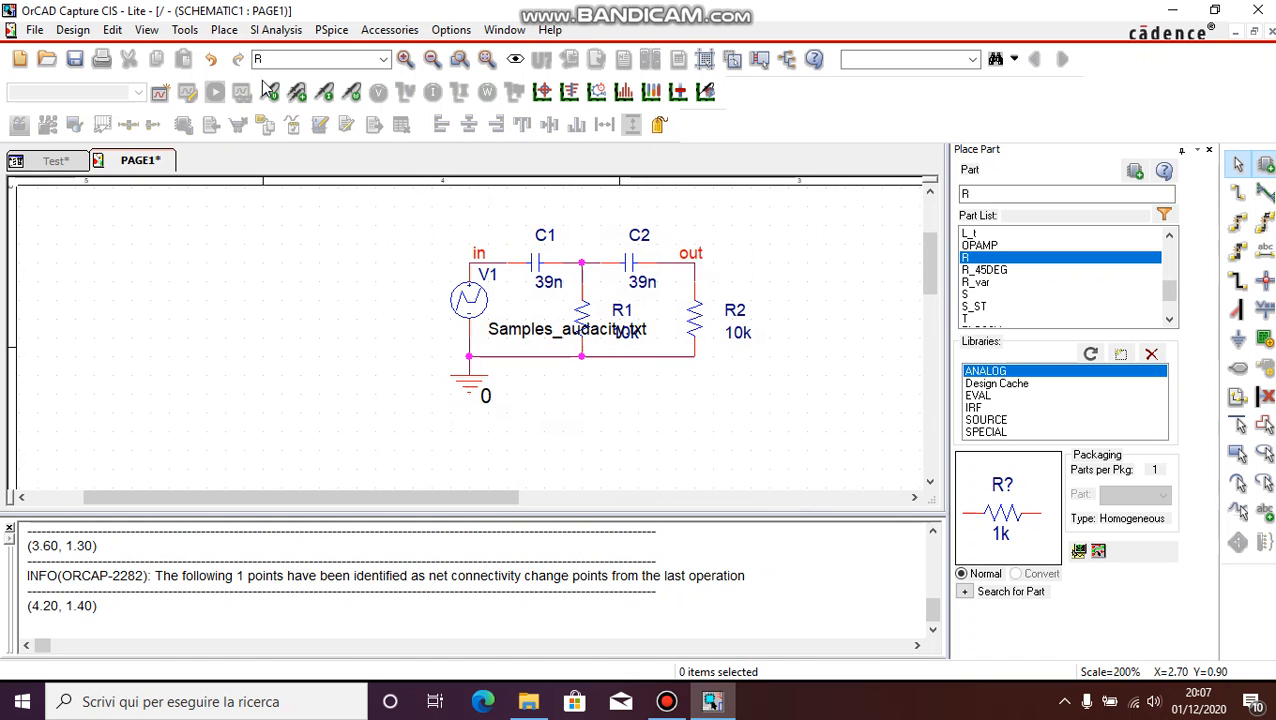
Step: Create a new PSpice simulation profile named Test
left_click(332, 30)
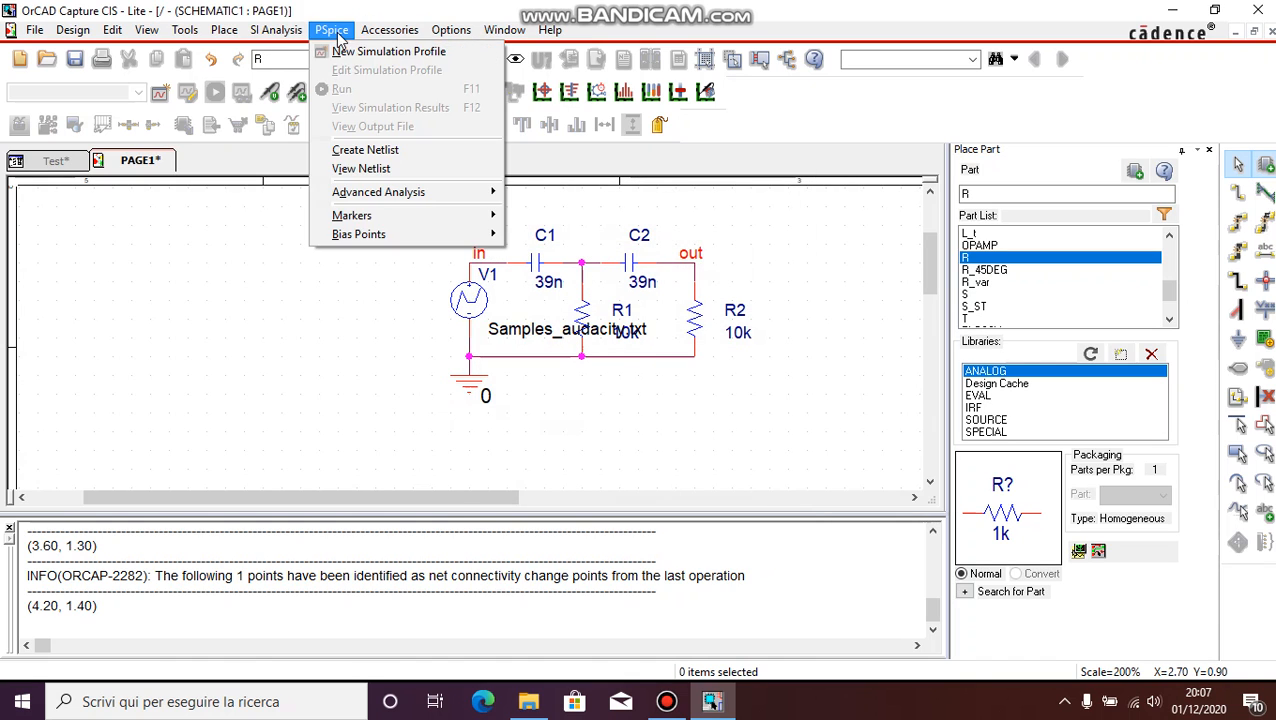
left_click(352, 53)
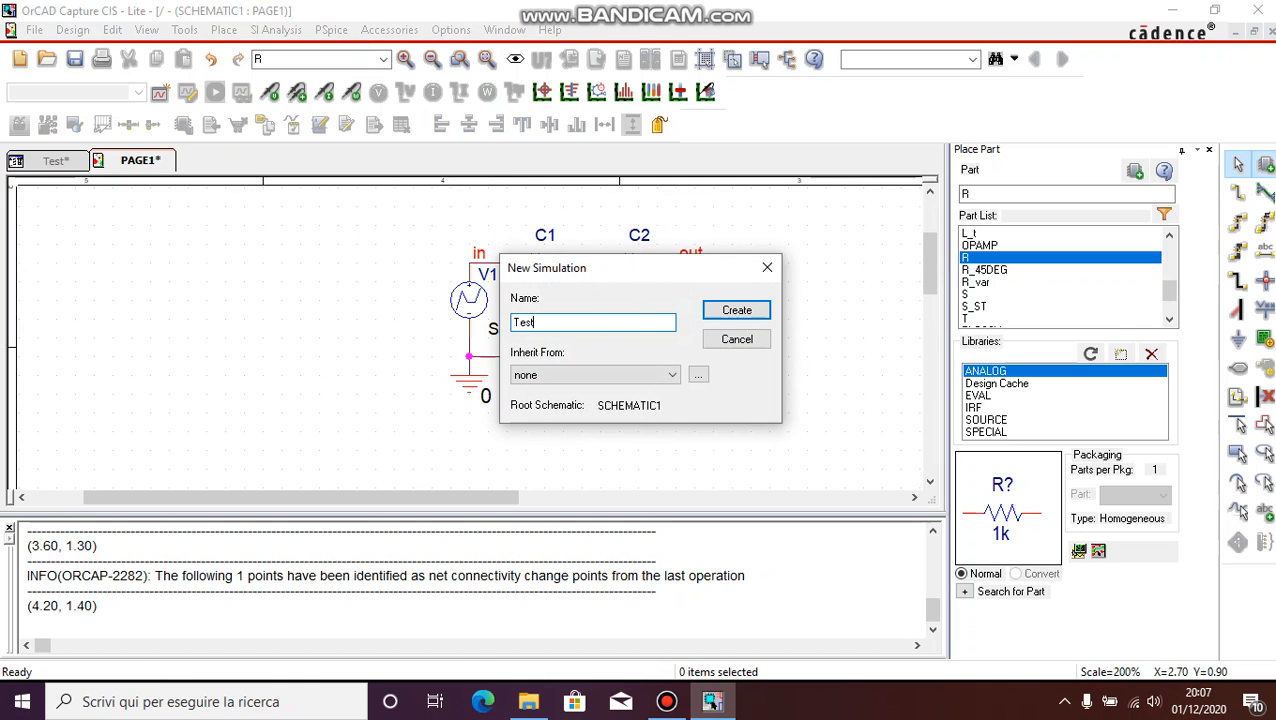
key("Return")
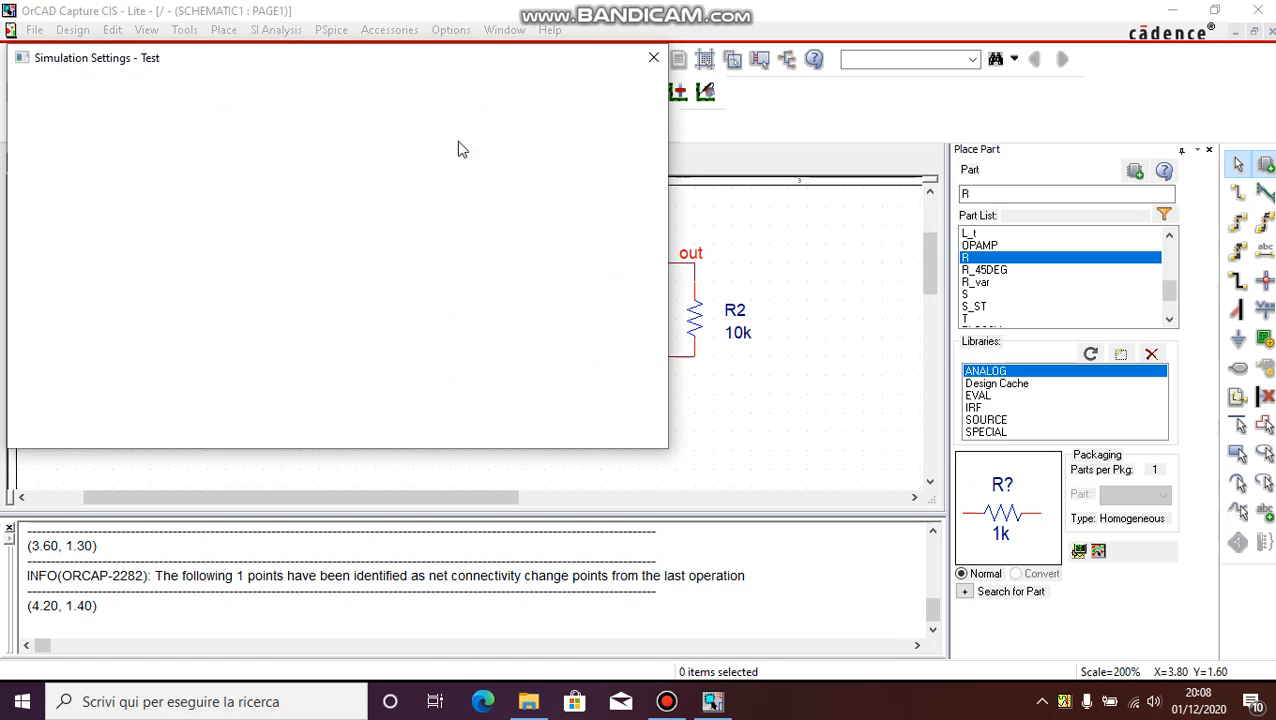
Step: Set the transient analysis run time to 1.416 seconds, copied from the Info text file in the Test folder
left_click_drag(282, 57, 421, 78)
left_click_drag(549, 146, 485, 152)
key("BackSpace")
left_click(528, 701)
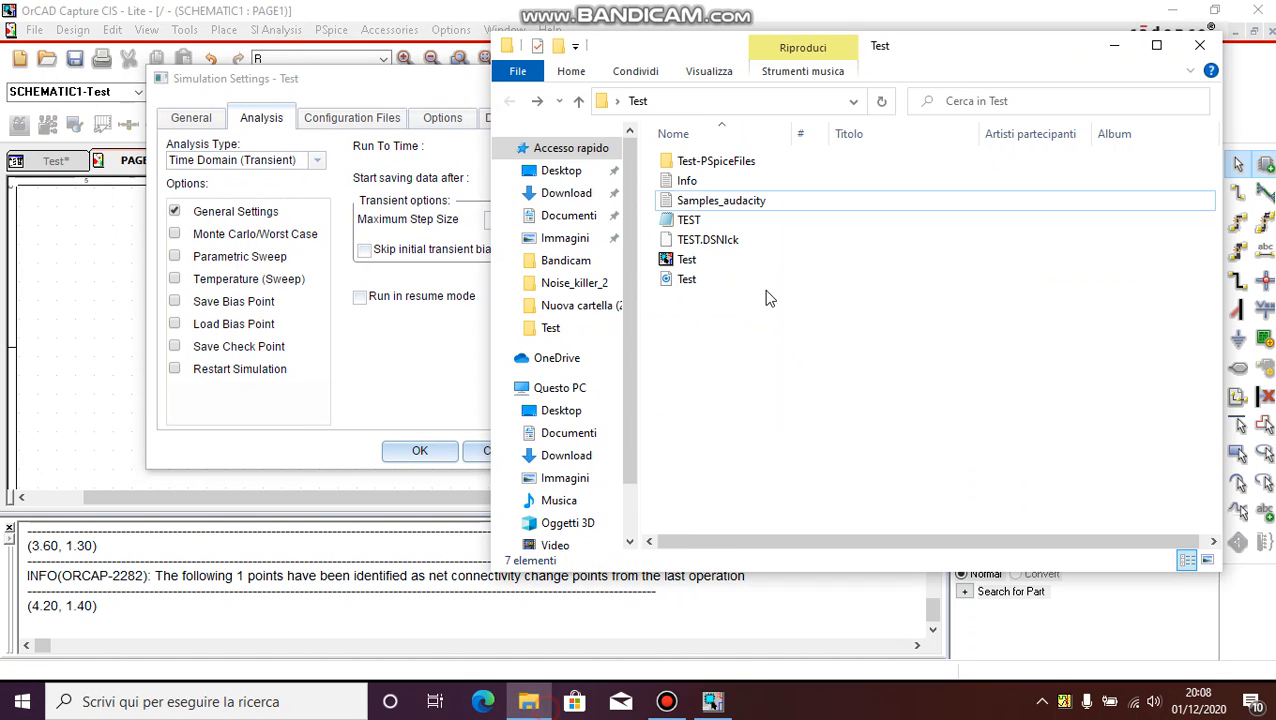
double_click(703, 182)
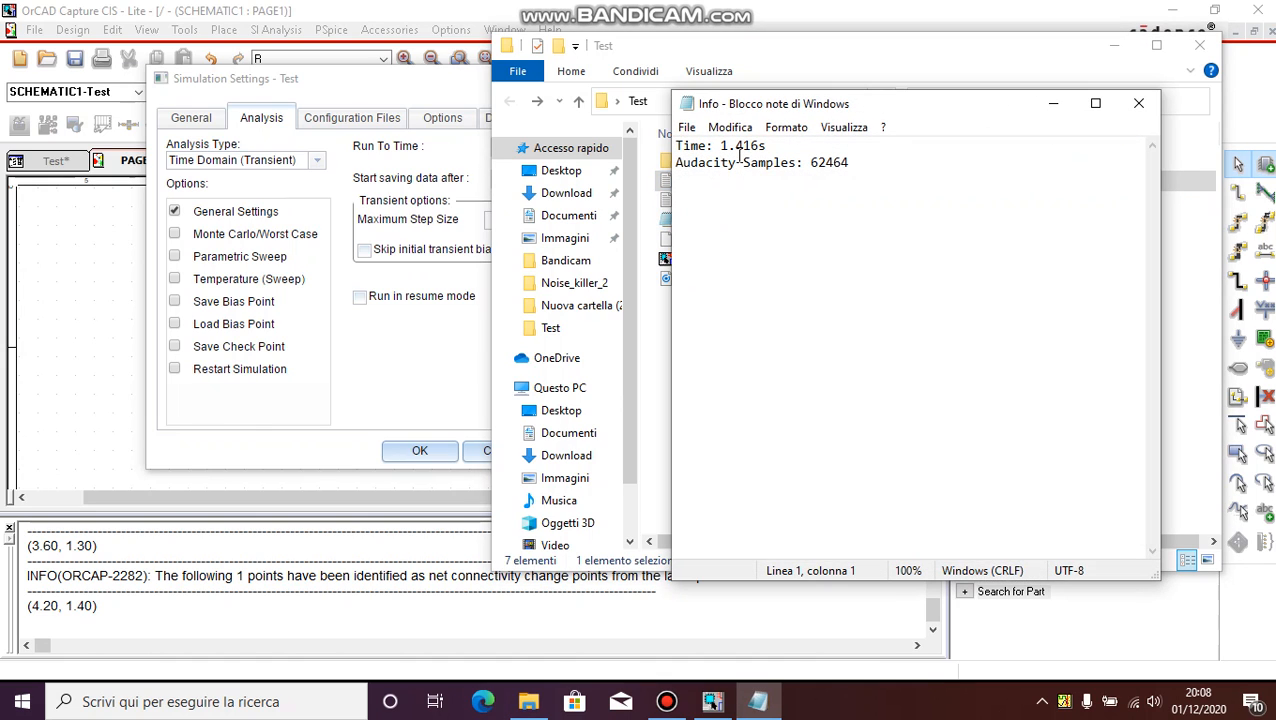
mouse_move(724, 146)
left_mouse_down()
mouse_move(750, 146)
mouse_move(720, 146)
left_mouse_up()
key("ctrl+c")
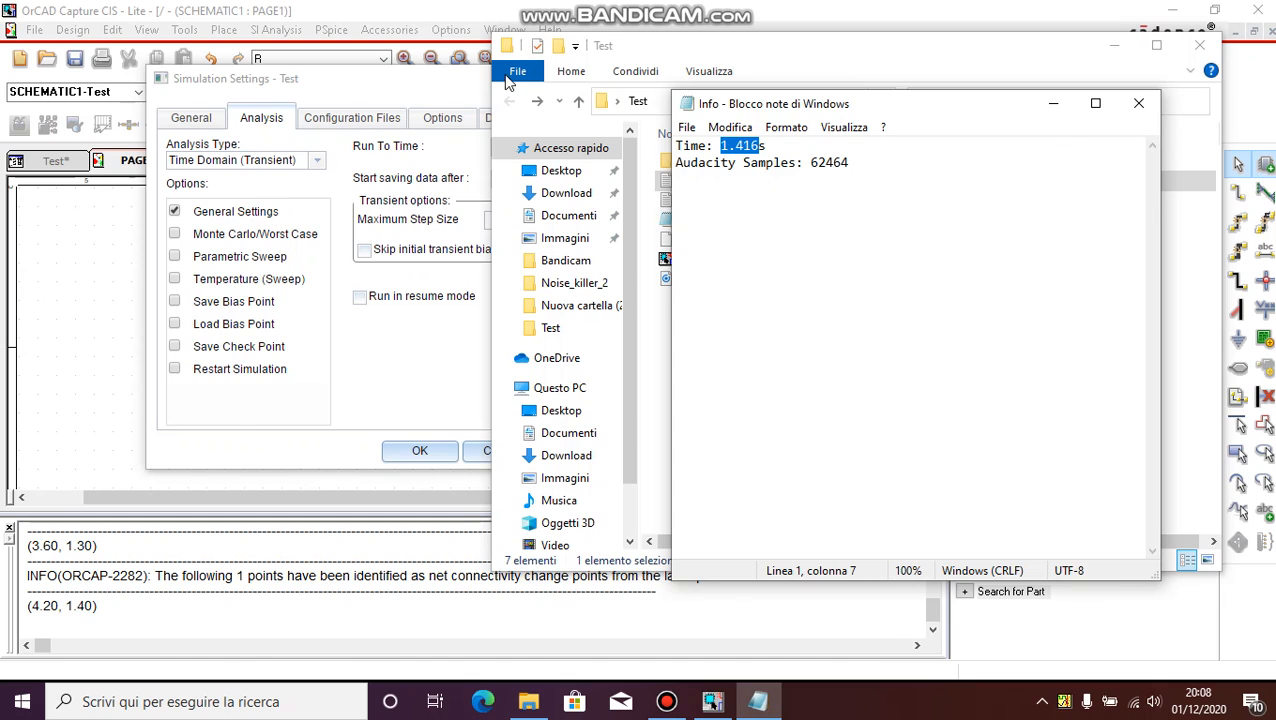
left_click(543, 145)
key("ctrl+v")
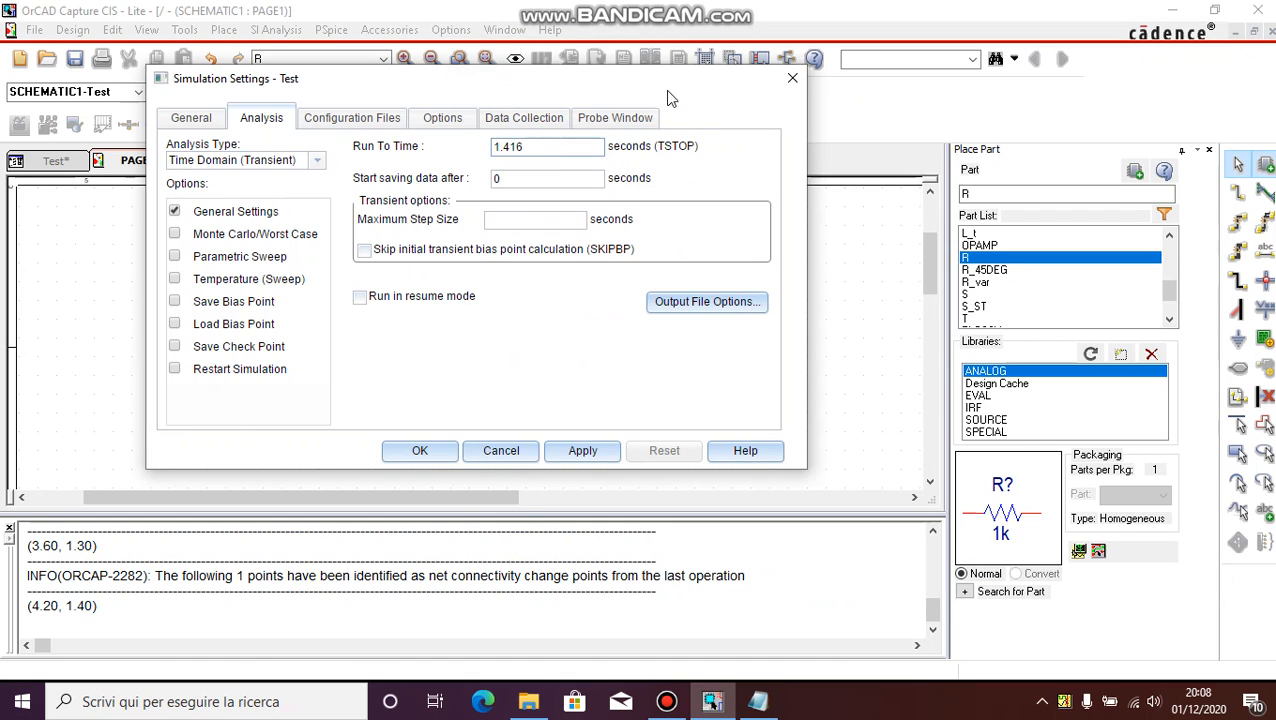
Step: Set the Probe window to show the last plot, apply the simulation settings, and run the PSpice simulation
left_click(615, 118)
left_click(202, 340)
left_click(585, 450)
left_click(419, 450)
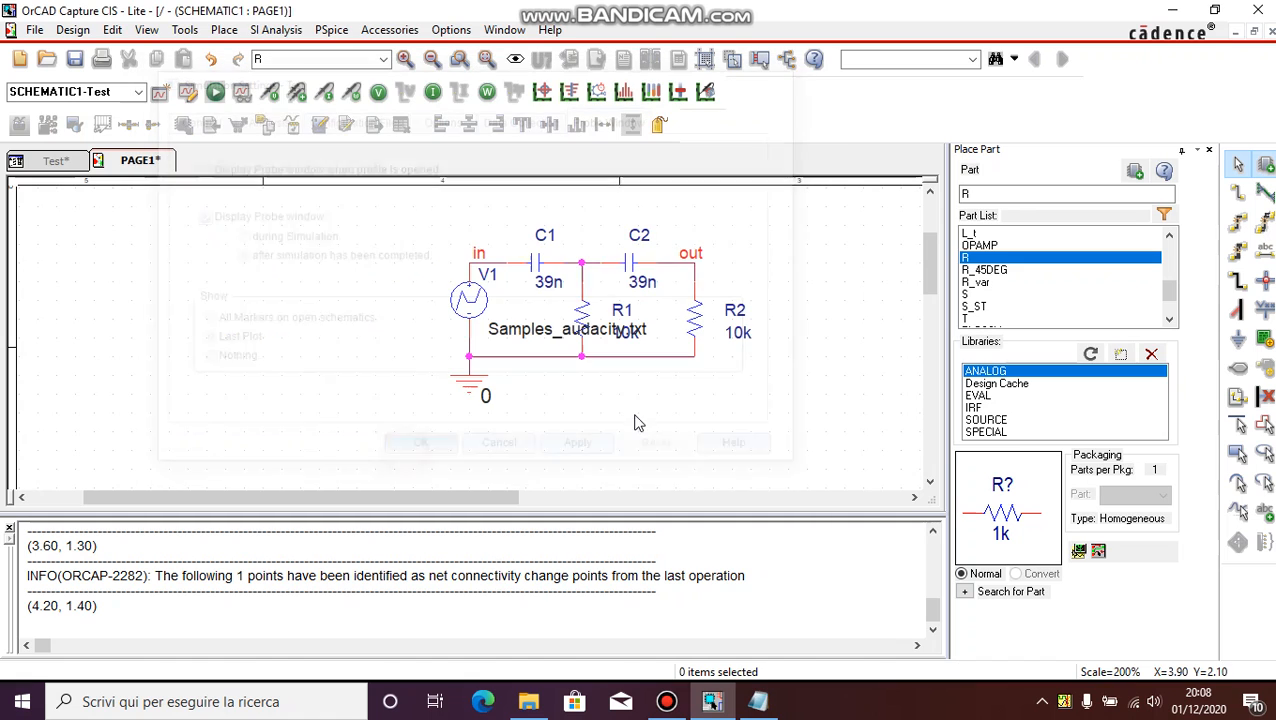
left_click(215, 92)
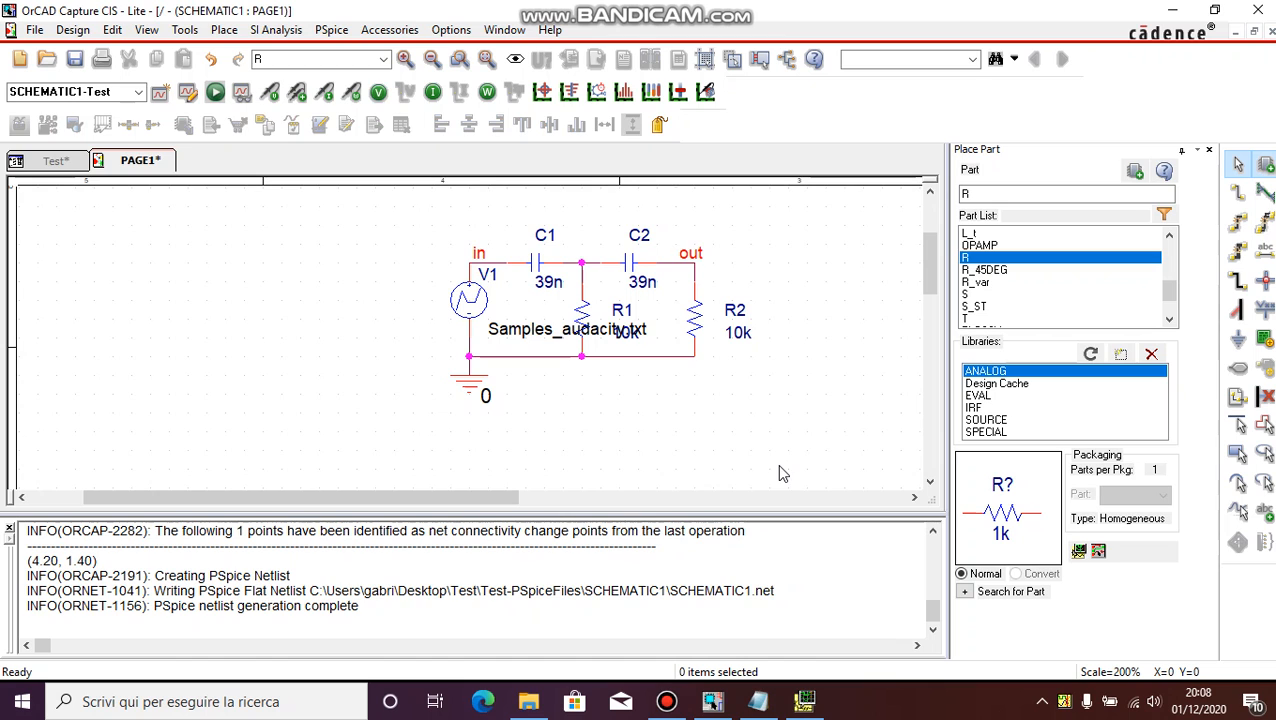
left_click(804, 700)
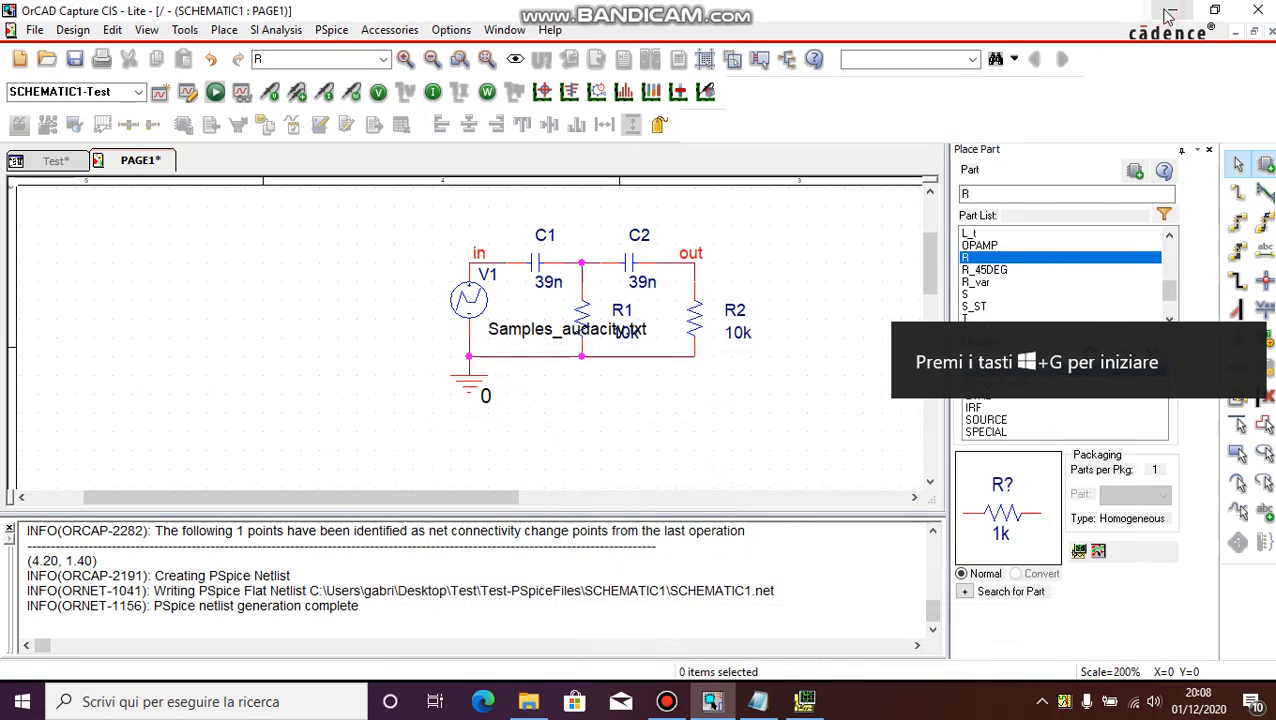
Step: Copy the Samples_audacity file from the Test folder into the Test folder inside Test-PSpiceFiles, SCHEMATIC1
left_click(1172, 10)
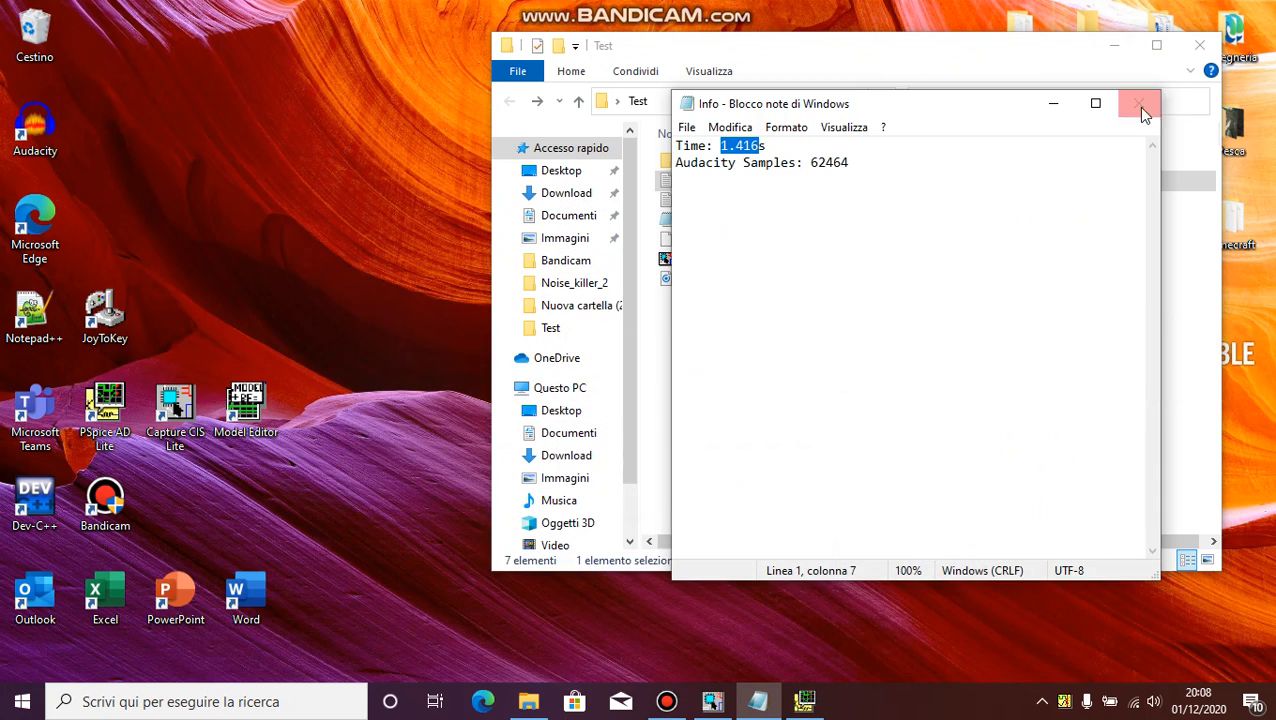
left_click(1142, 104)
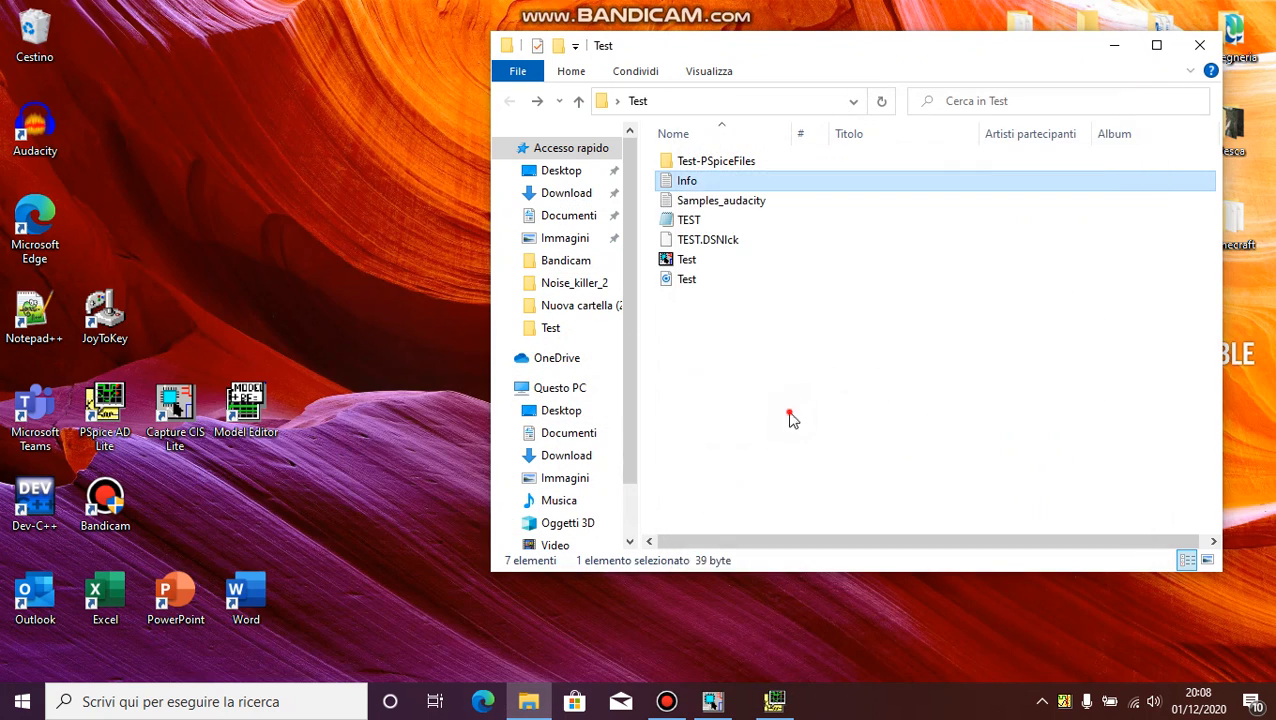
left_click(729, 200)
right_click(732, 200)
left_click(799, 458)
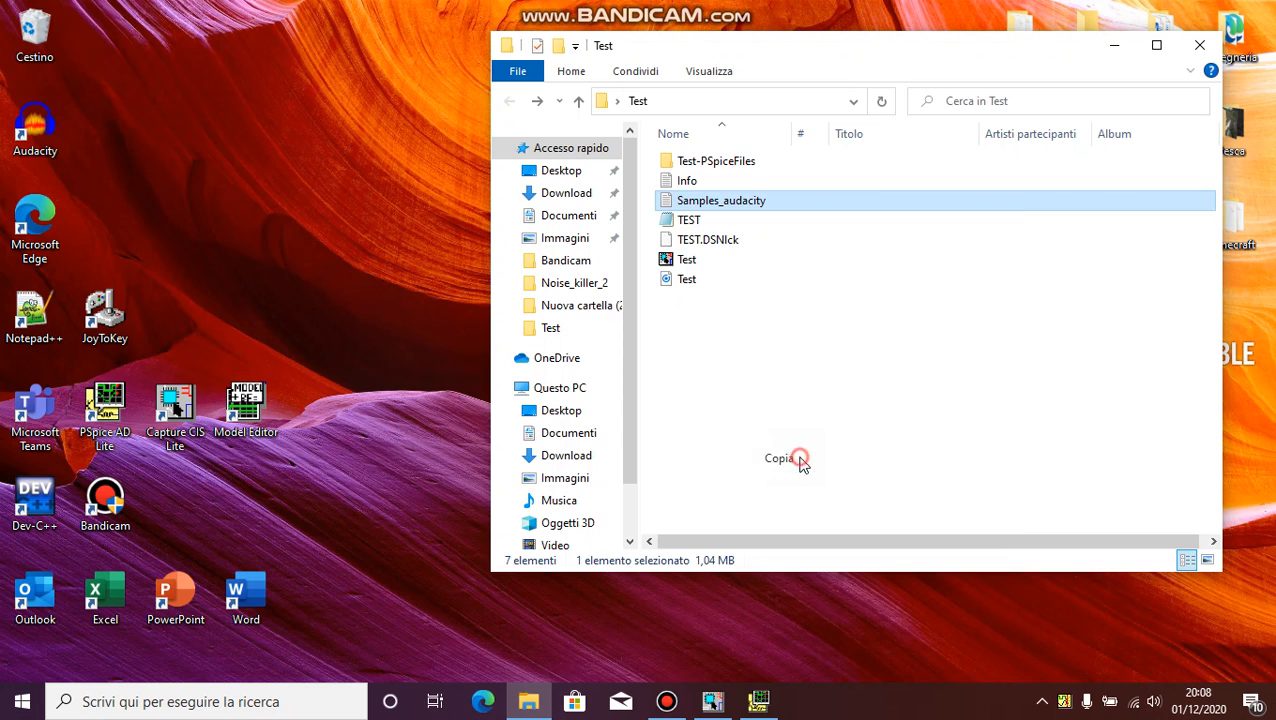
double_click(718, 162)
double_click(720, 162)
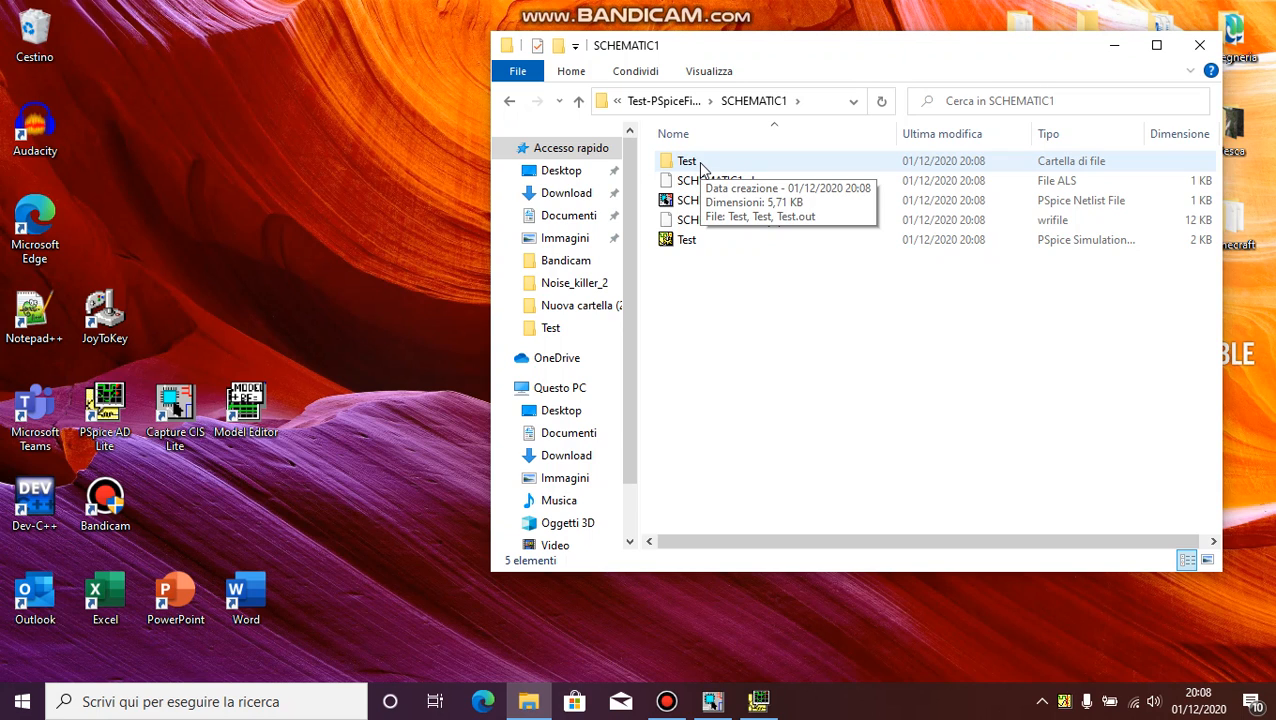
double_click(701, 164)
right_click(734, 223)
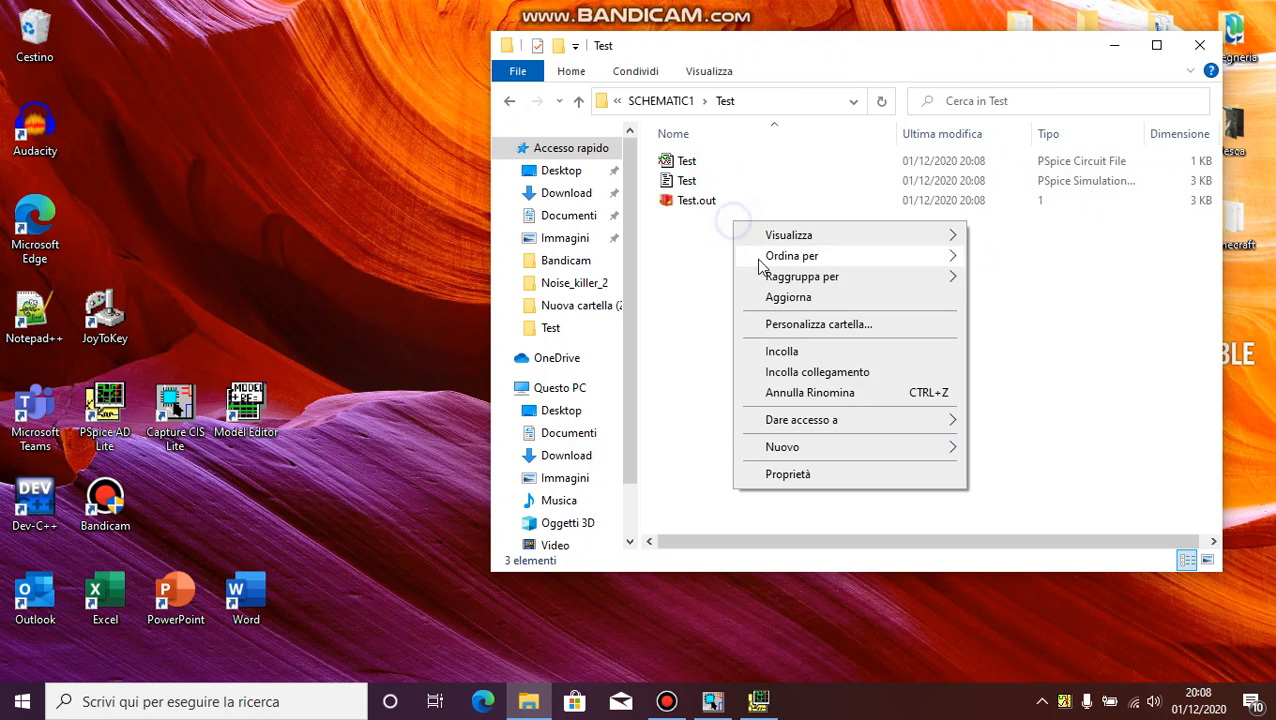
left_click(778, 352)
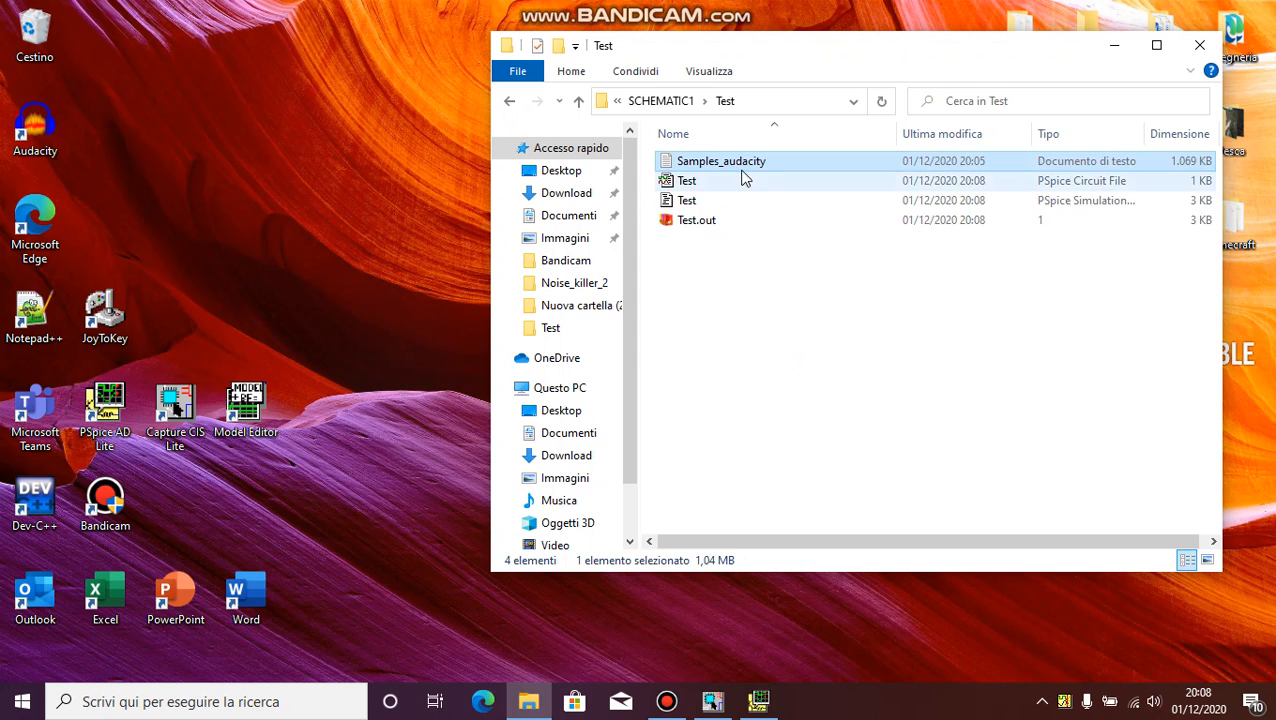
Step: Return to the main Test folder, switch to OrCAD Capture, and run the PSpice simulation again
double_click(507, 101)
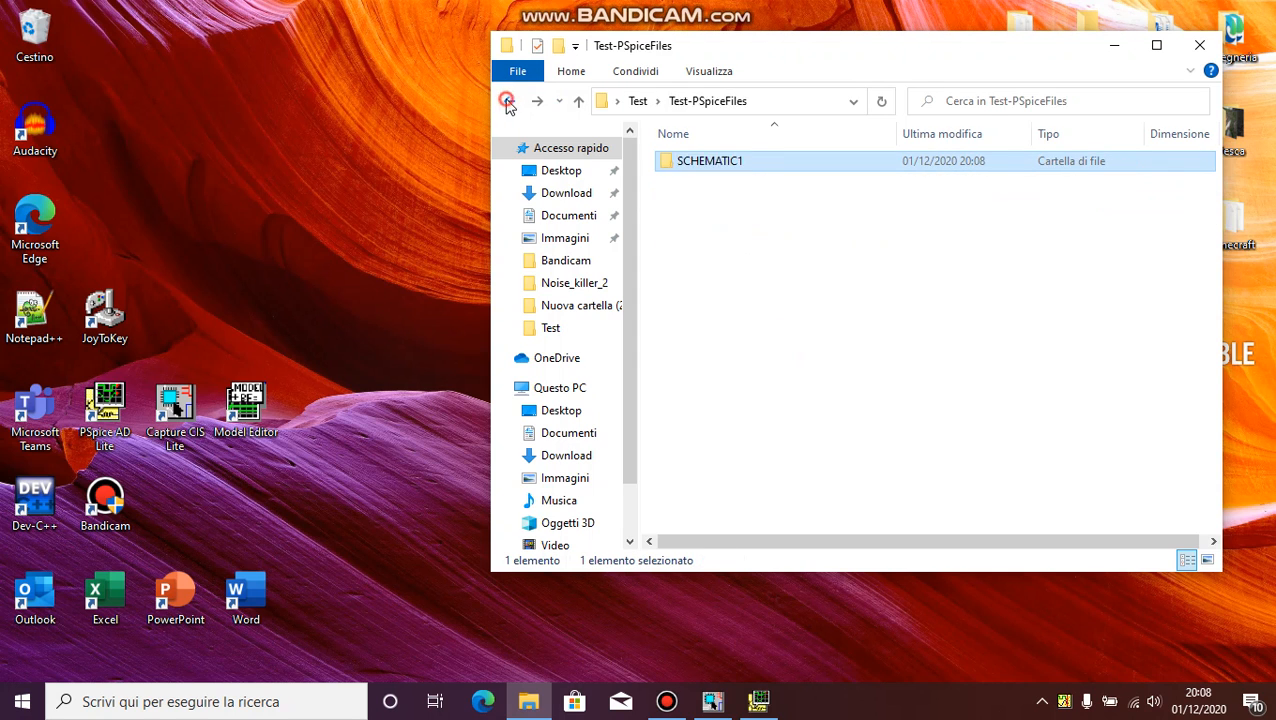
left_click(507, 101)
left_click(666, 701)
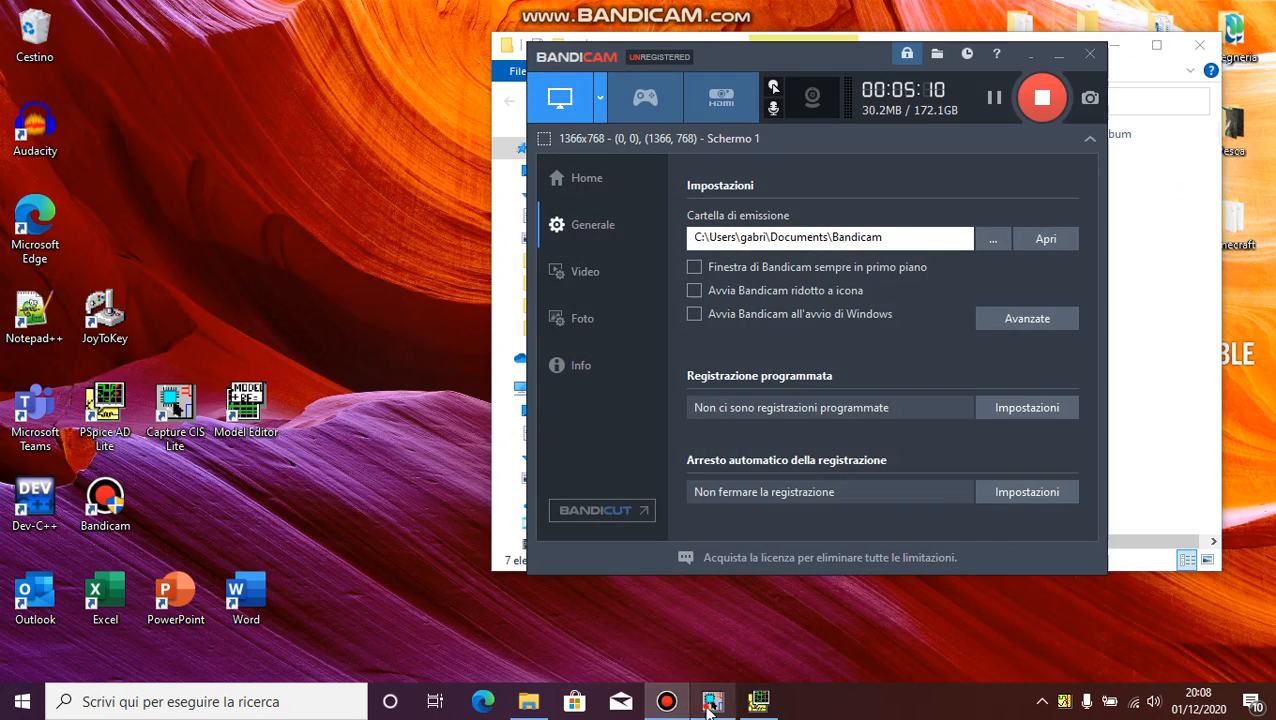
left_click(710, 703)
left_click(214, 91)
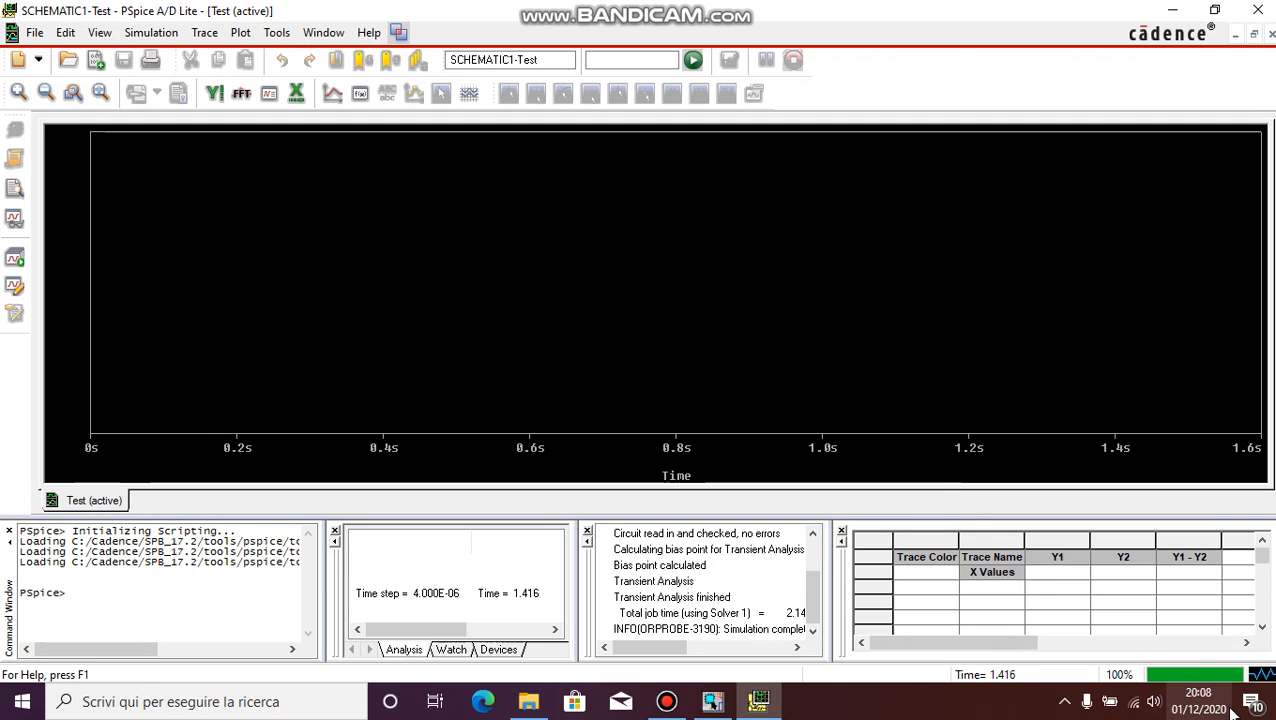
Step: Add a v(in) trace to the empty simulation plot
left_click(204, 32)
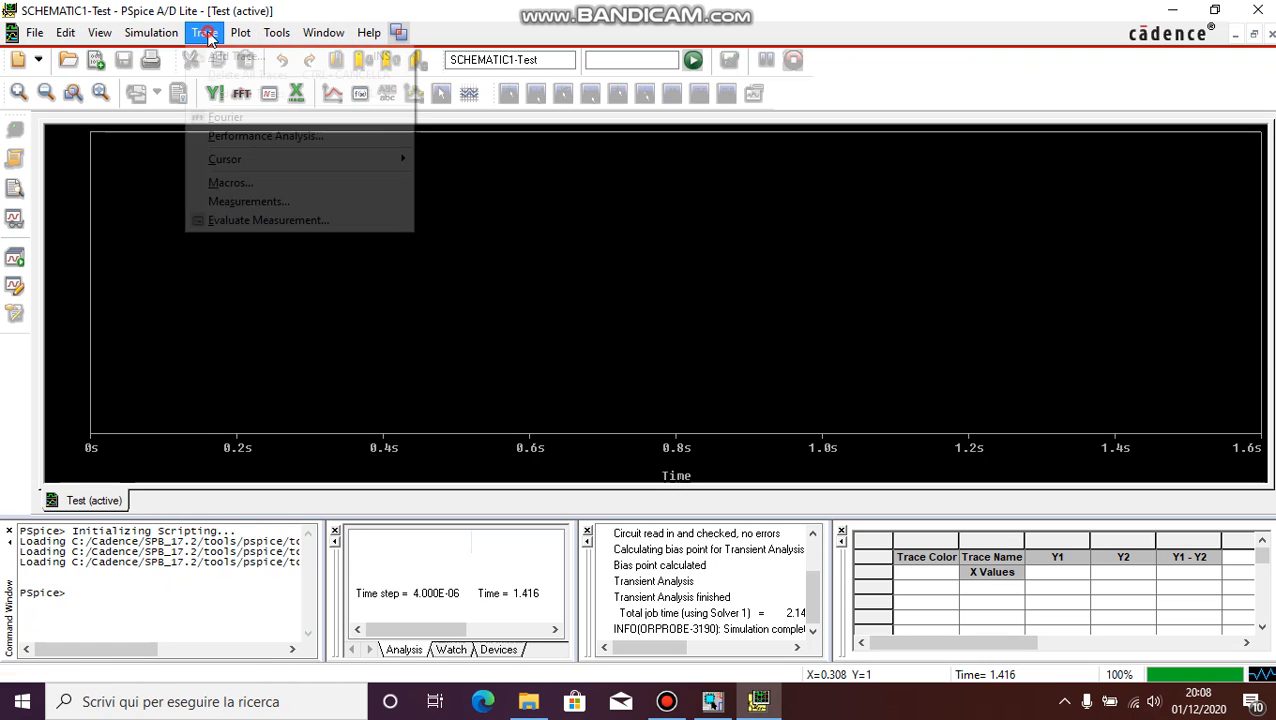
left_click(215, 54)
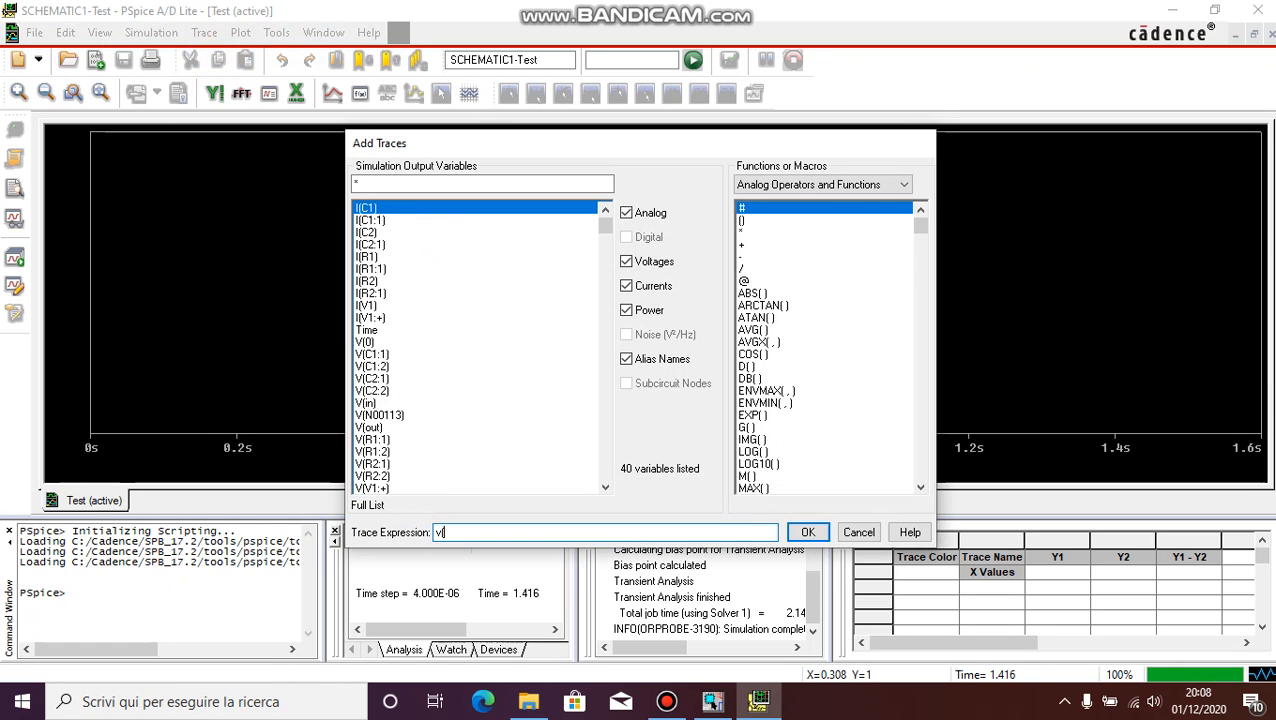
type("v(in)")
key("Return")
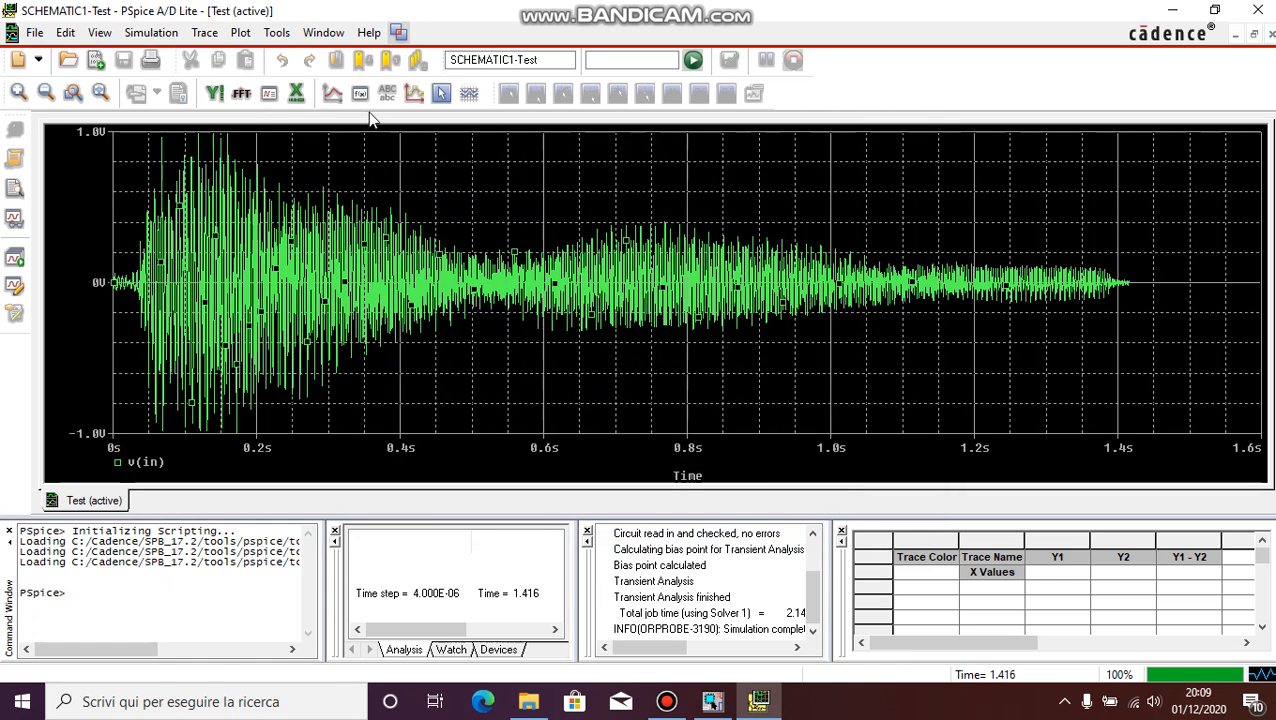
Step: Modify the plotted v(in) trace to show v(out) instead
double_click(152, 455)
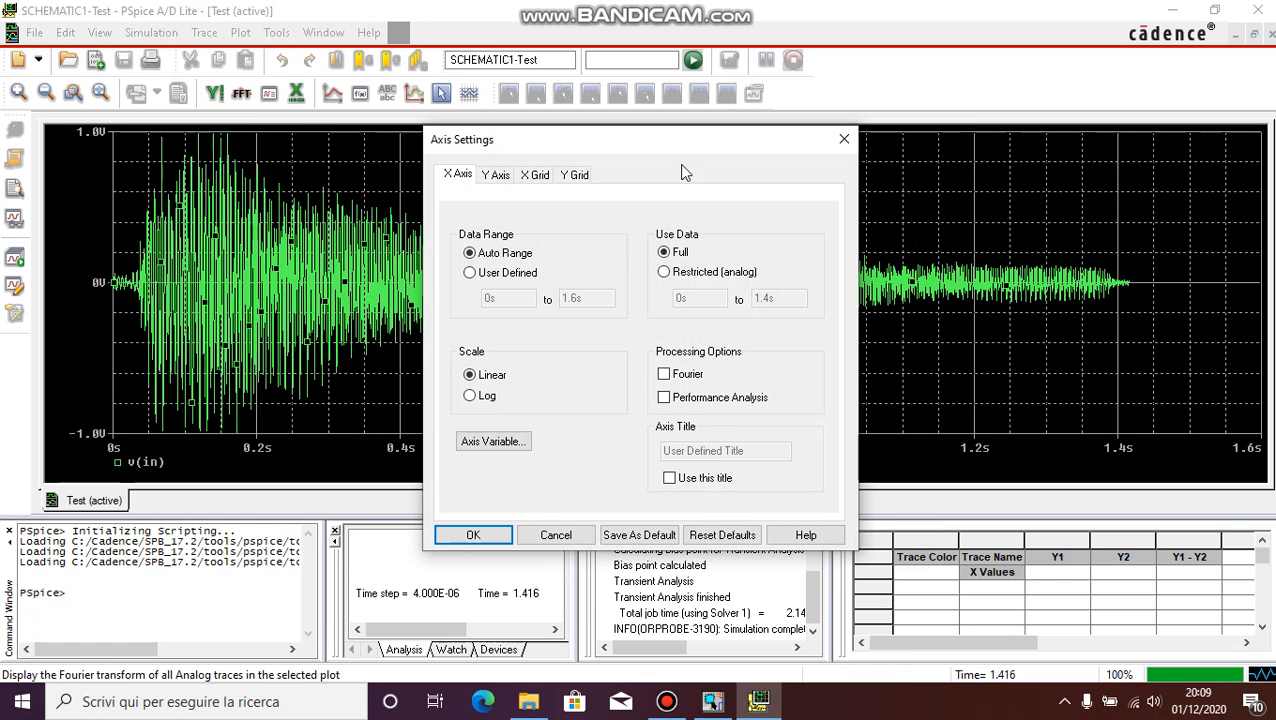
left_click(844, 150)
double_click(154, 460)
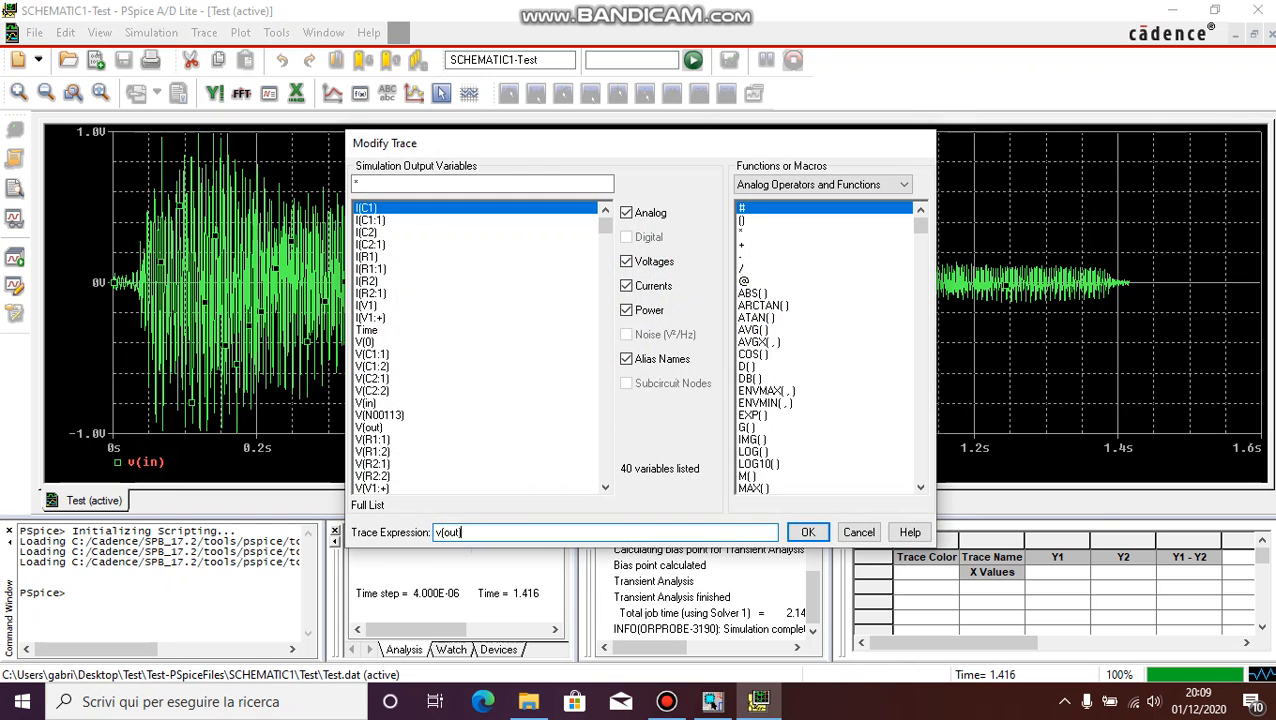
type("v(out)")
key("Return")
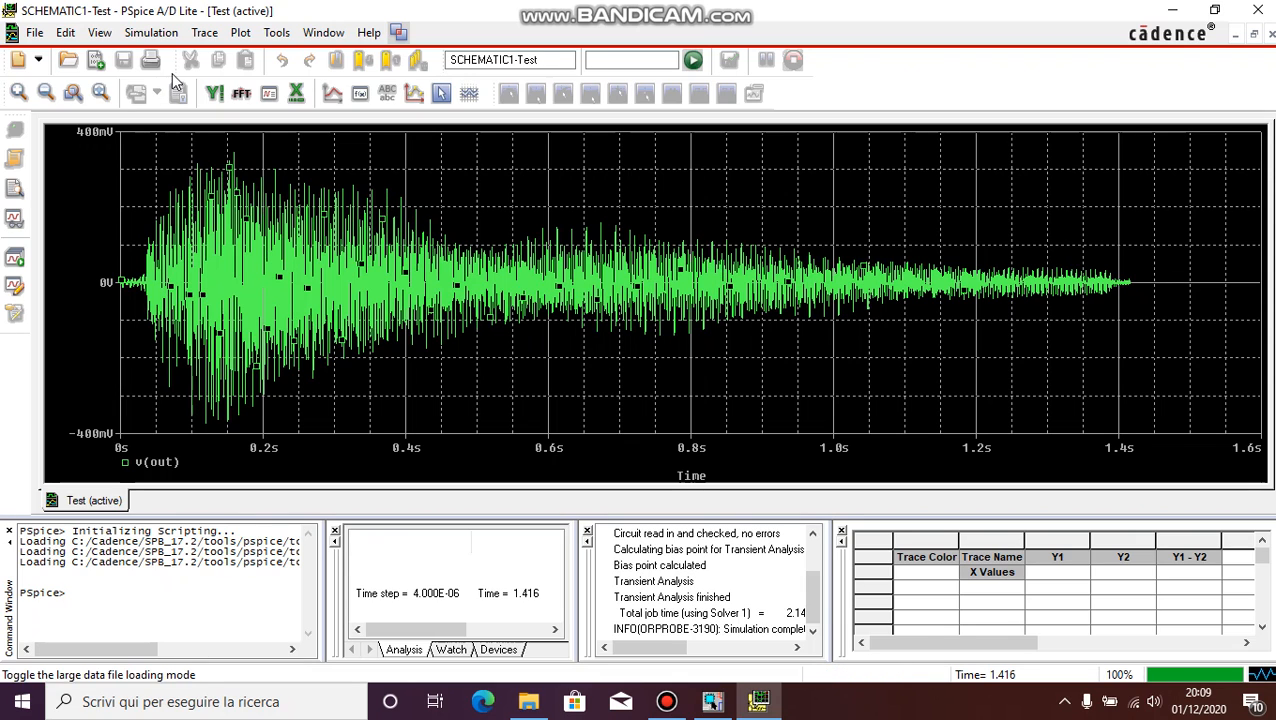
Step: Export the v(out) trace data as a text file named Samples_pspice in the Test folder
left_click(38, 35)
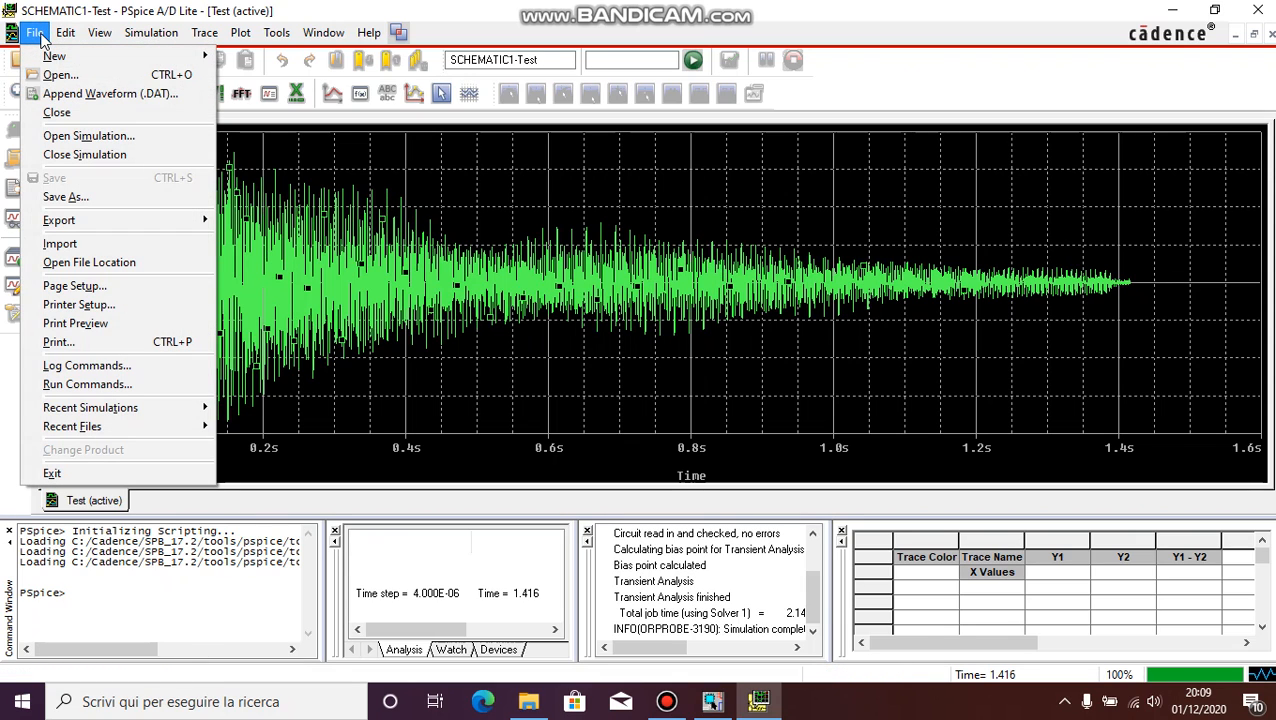
mouse_move(160, 221)
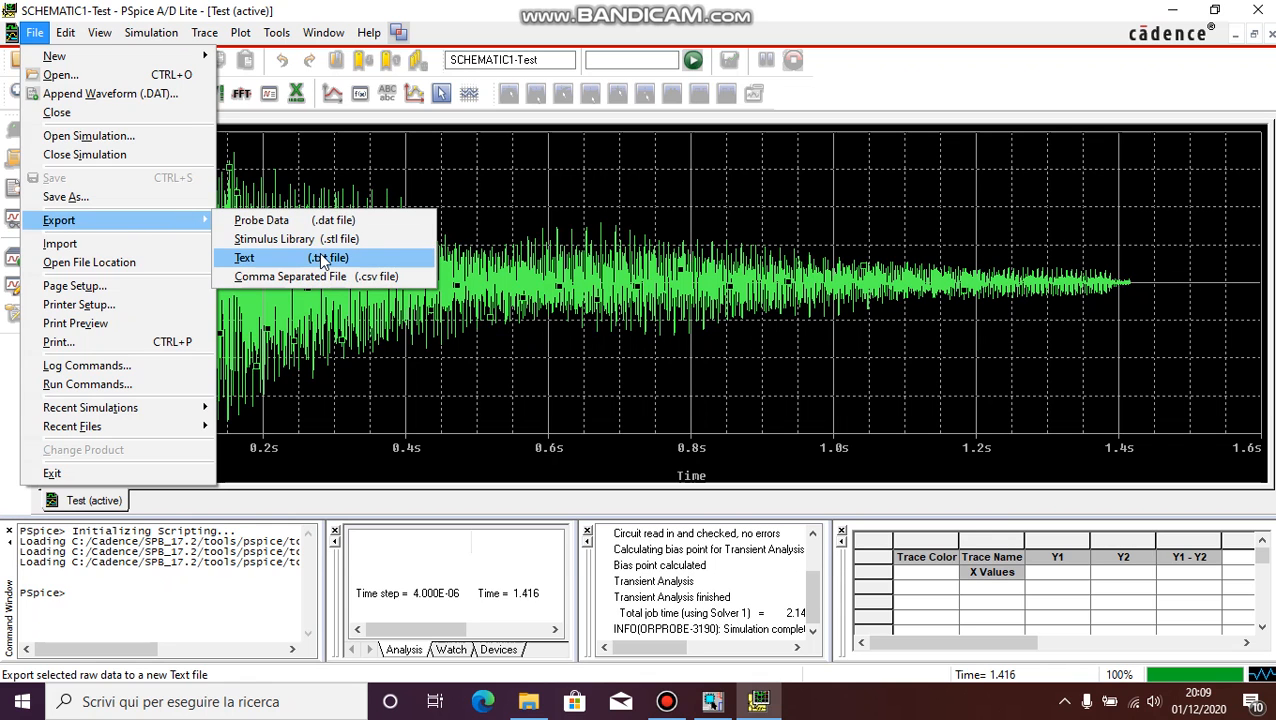
left_click(322, 258)
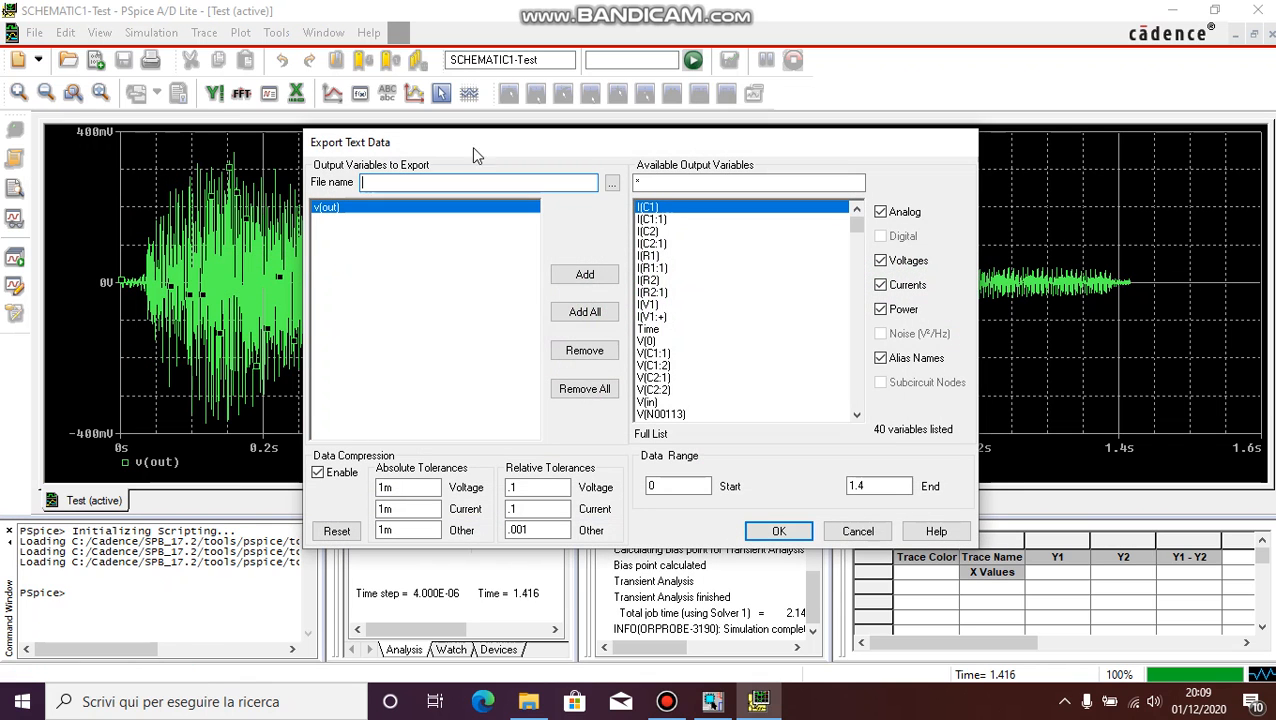
left_click_drag(854, 151, 953, 151)
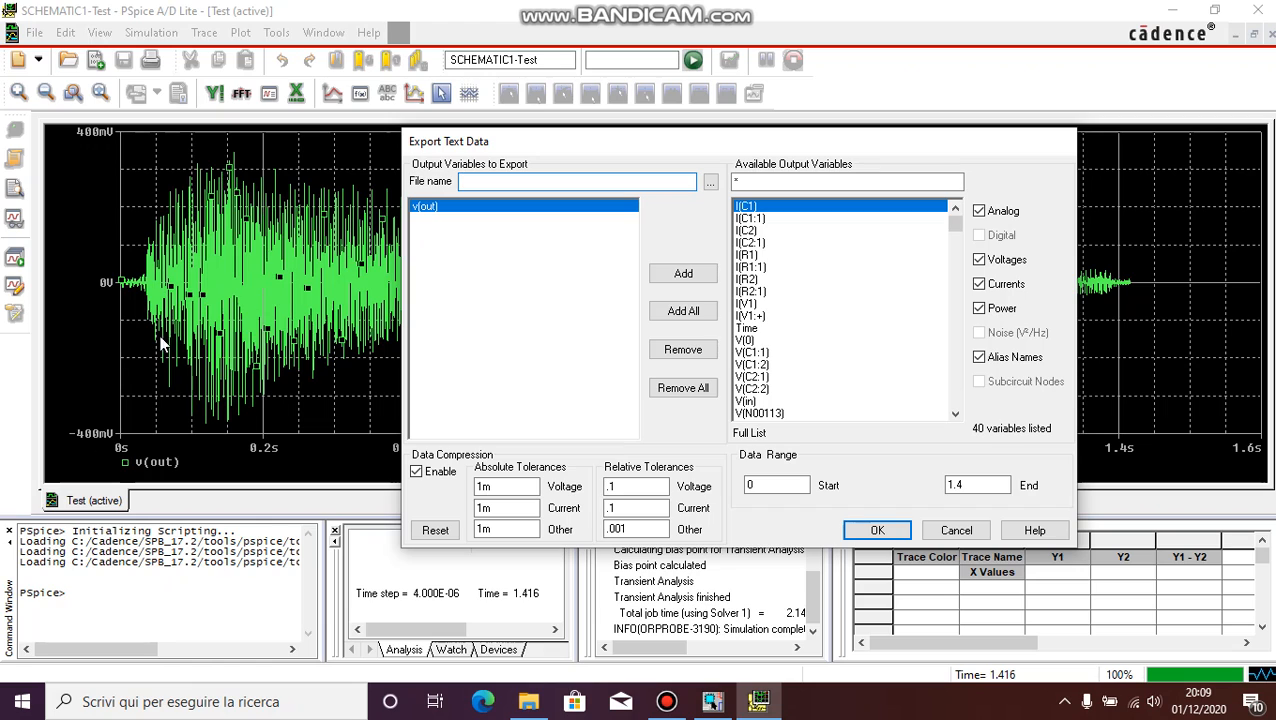
left_click(709, 186)
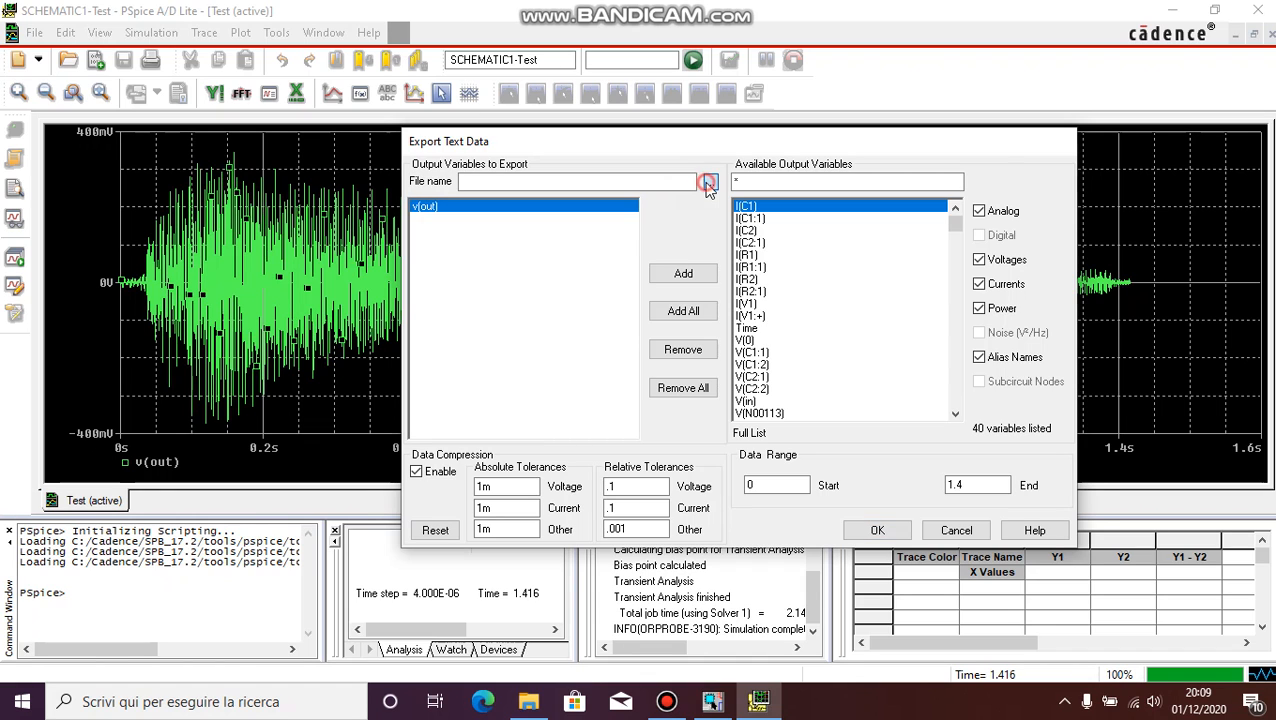
type("Samples_pspice")
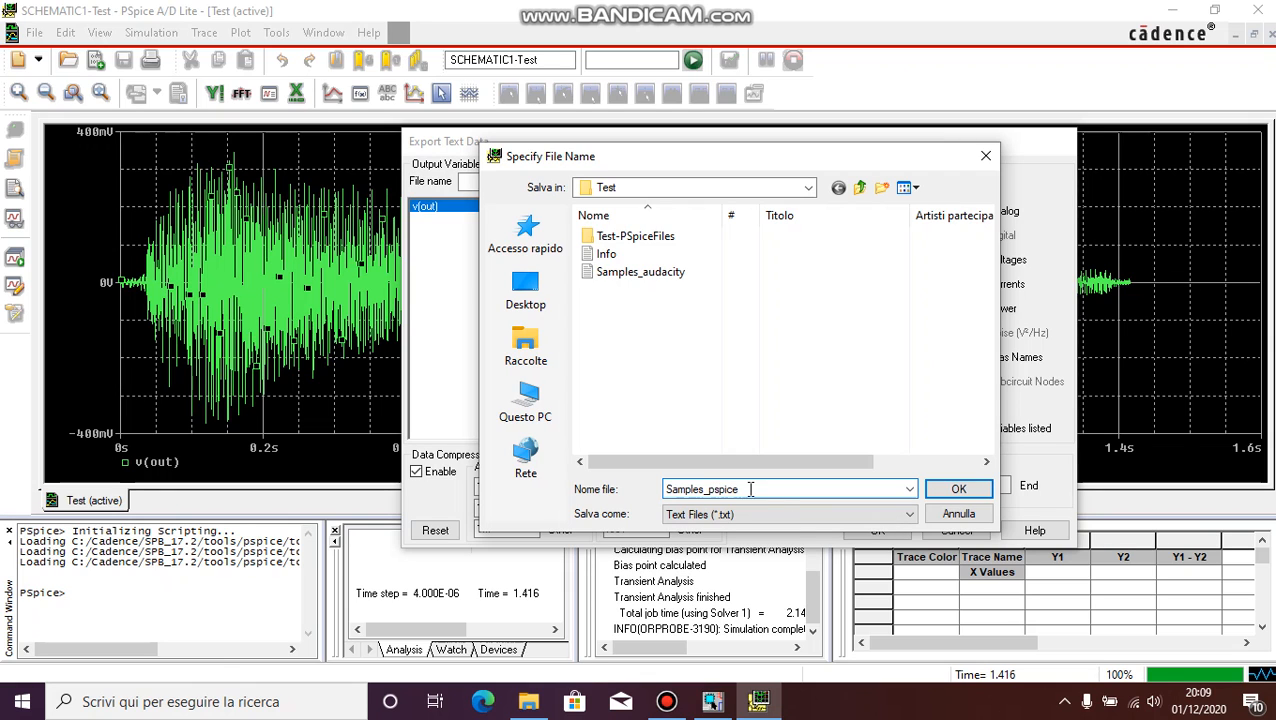
left_click(958, 489)
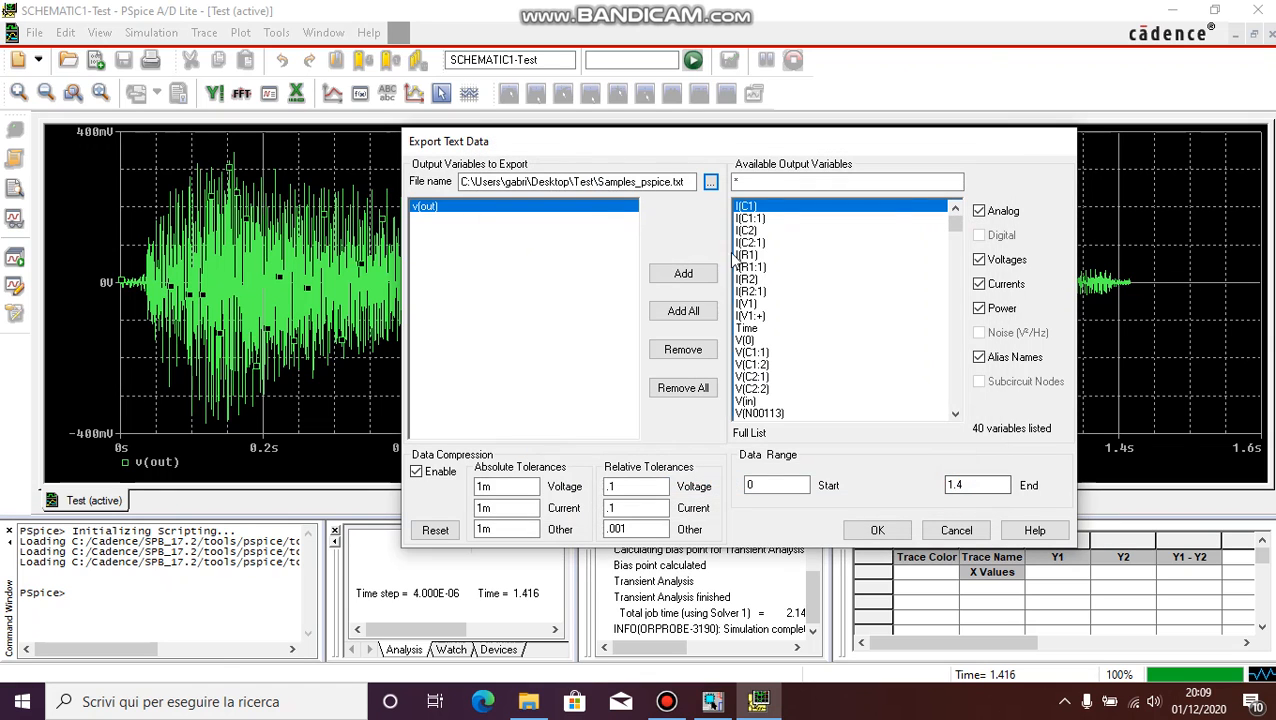
left_click(880, 530)
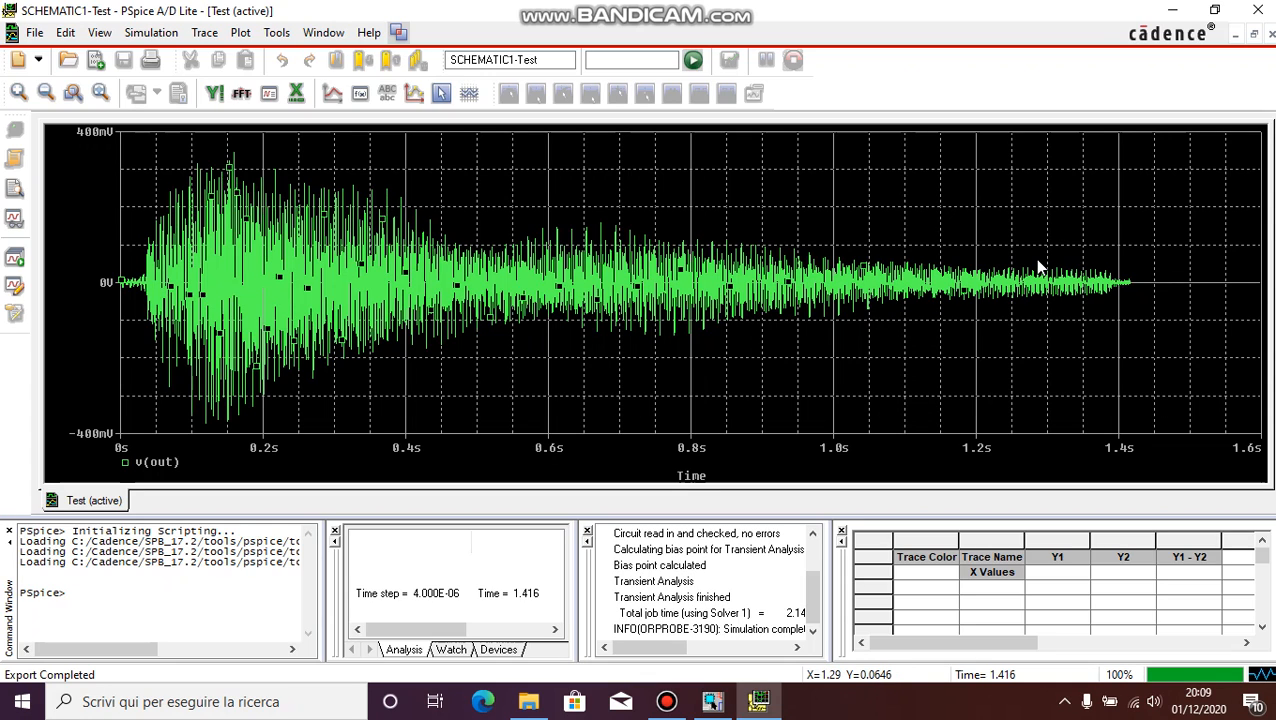
Step: Minimize PSpice and close OrCAD Capture, saving the design changes
left_click(1171, 10)
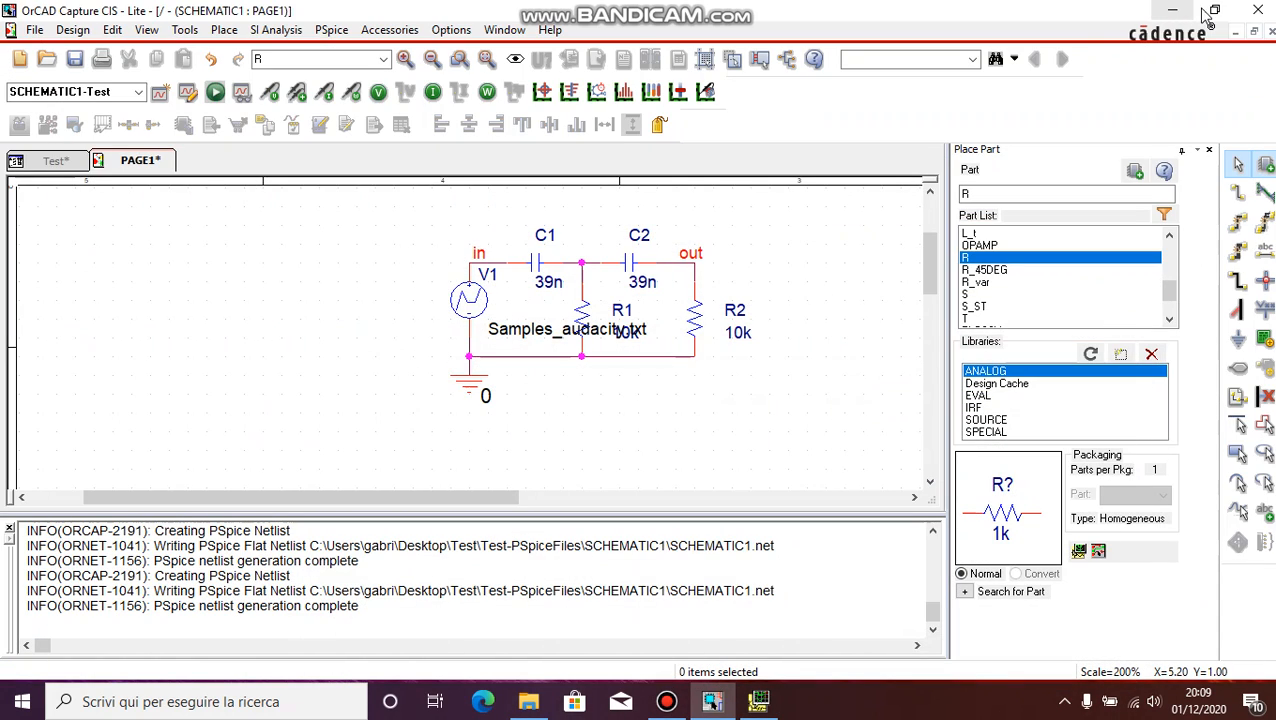
left_click(1258, 10)
left_click(512, 380)
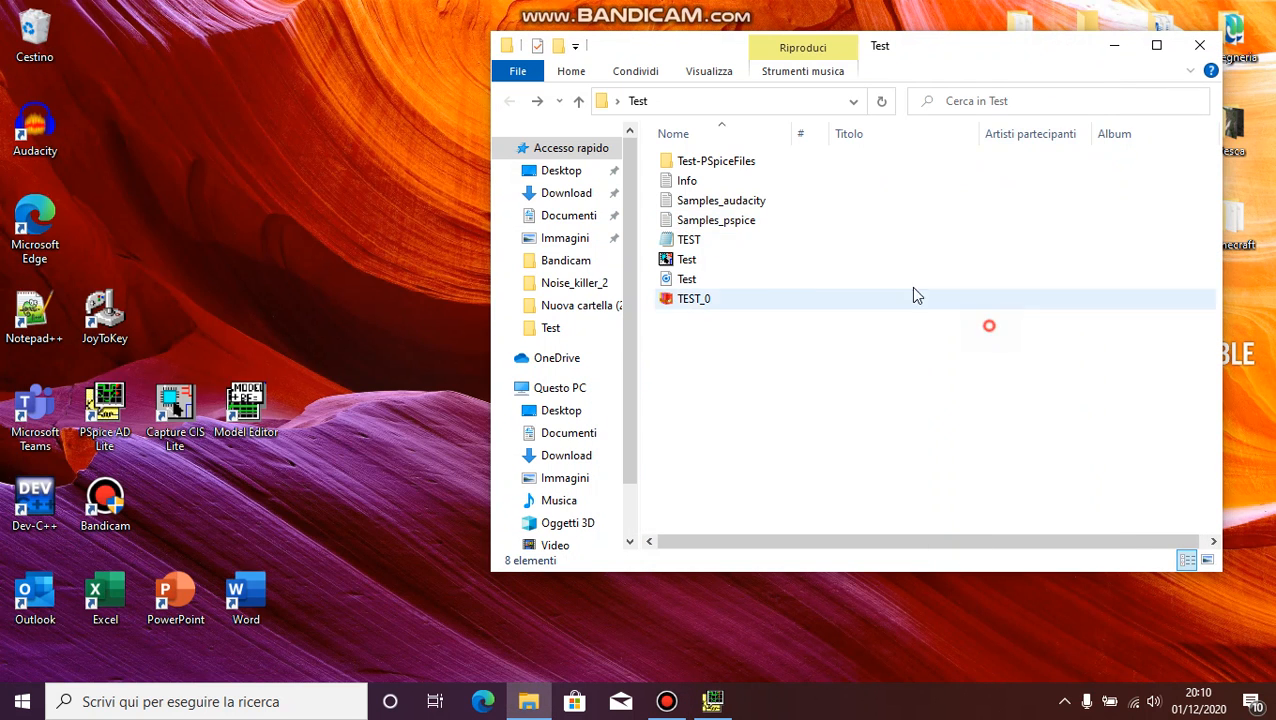
Step: Open Samples_pspice from the Test folder and delete the Time and v(out) header text in its first line
double_click(720, 220)
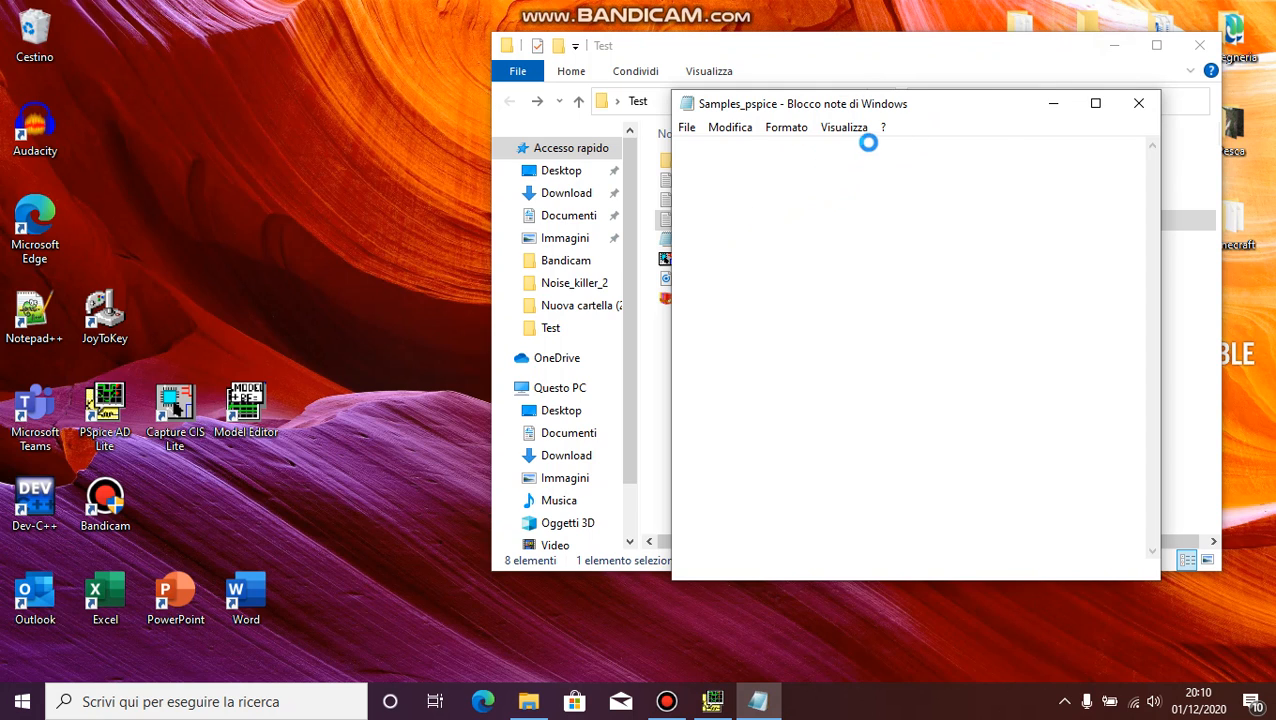
left_click(1099, 53)
left_click_drag(1010, 146, 675, 150)
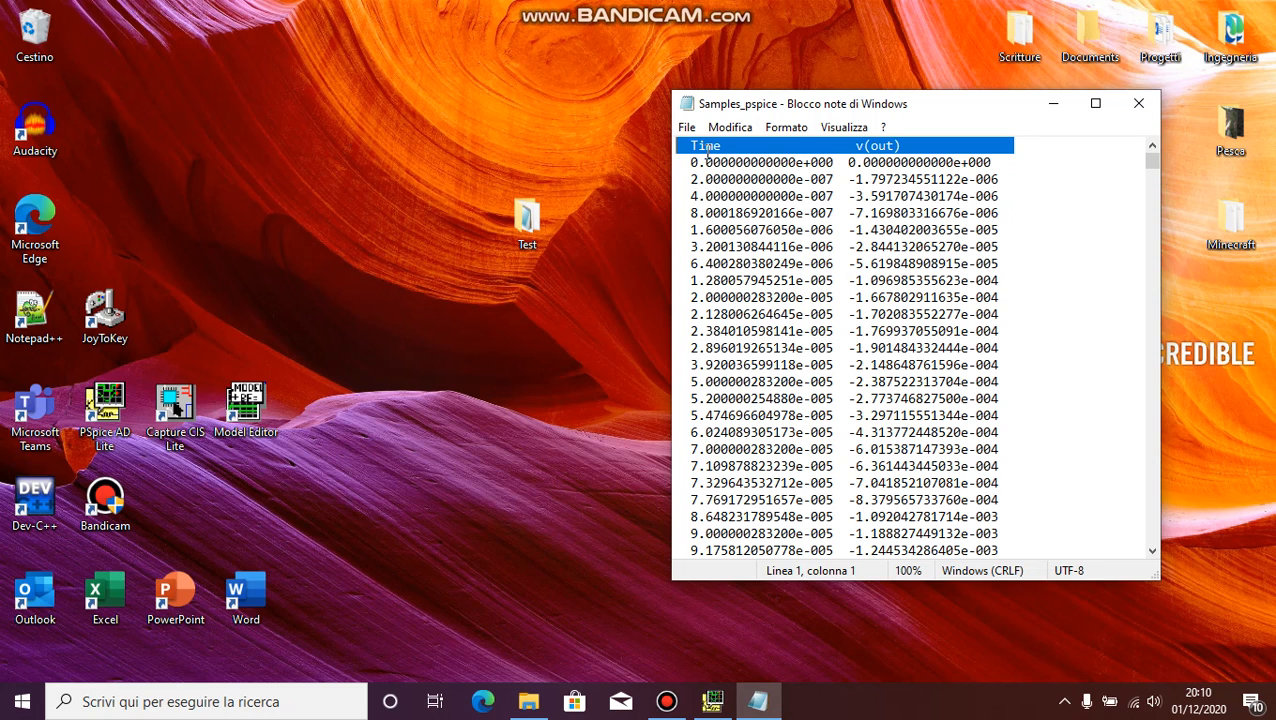
key("Delete")
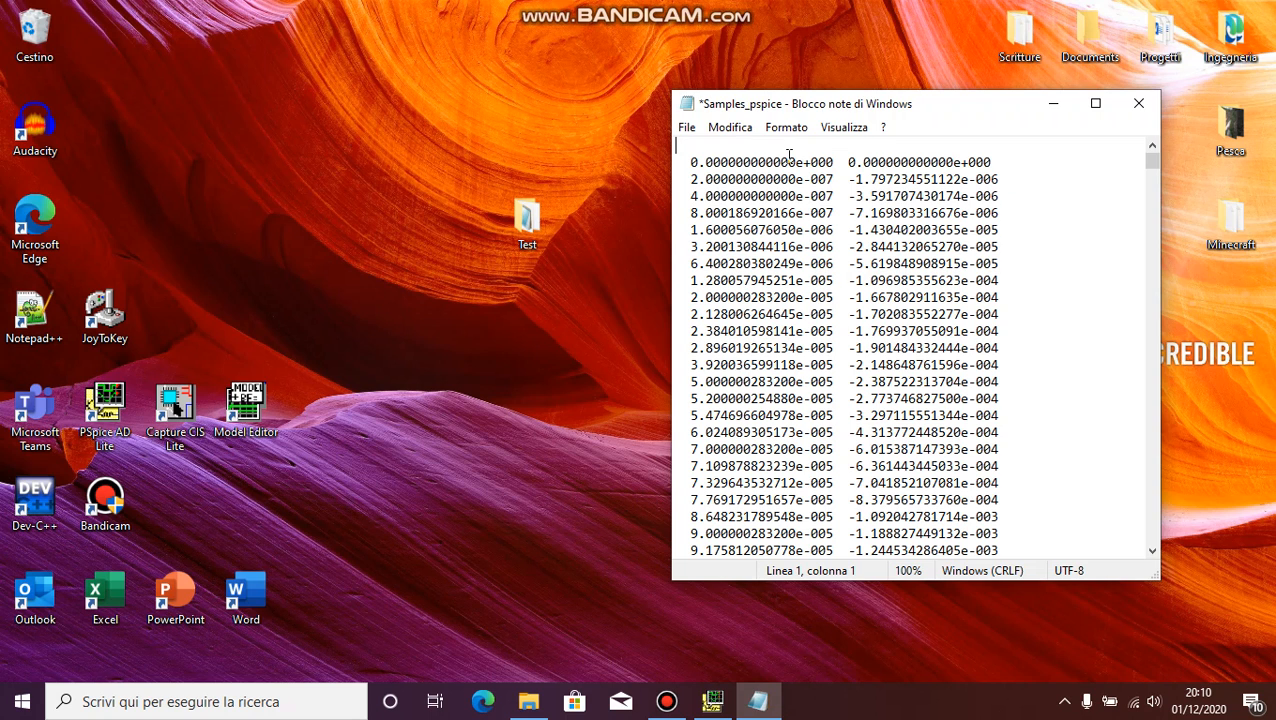
Step: Open the Info file from the Test folder and add a third line reading "Pspice Samples:"
mouse_move(528, 701)
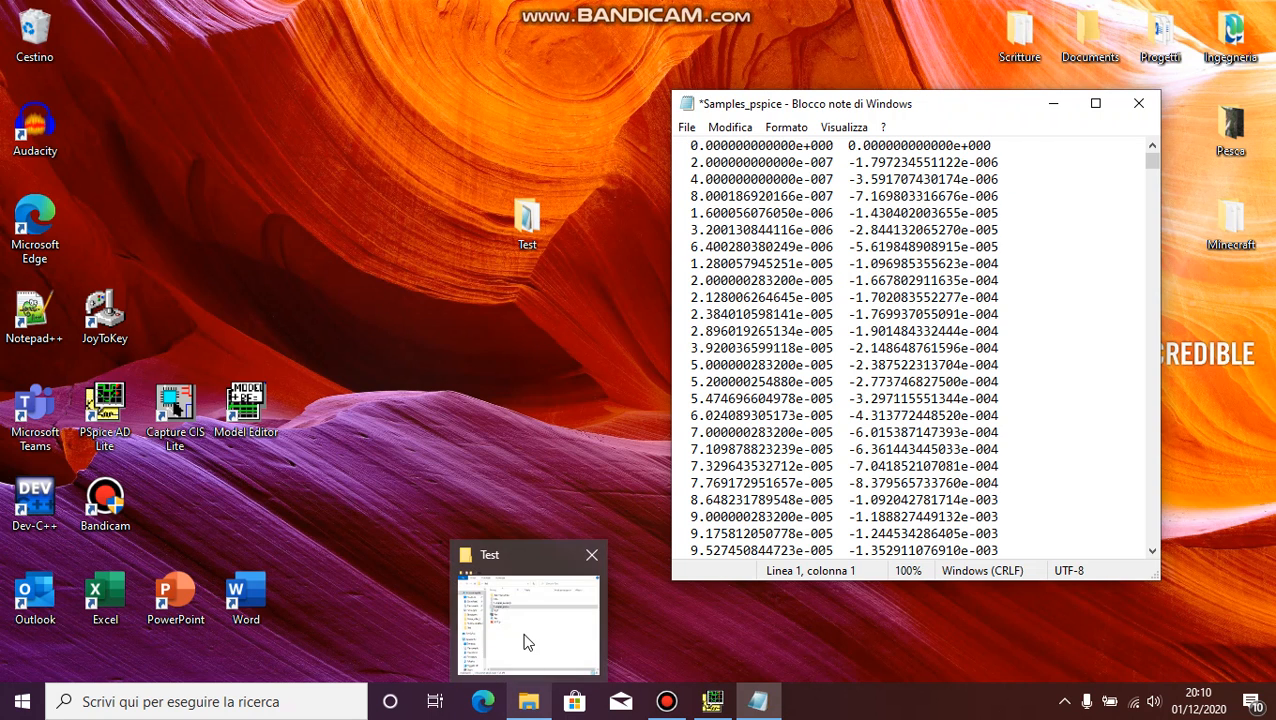
left_click(527, 640)
double_click(688, 181)
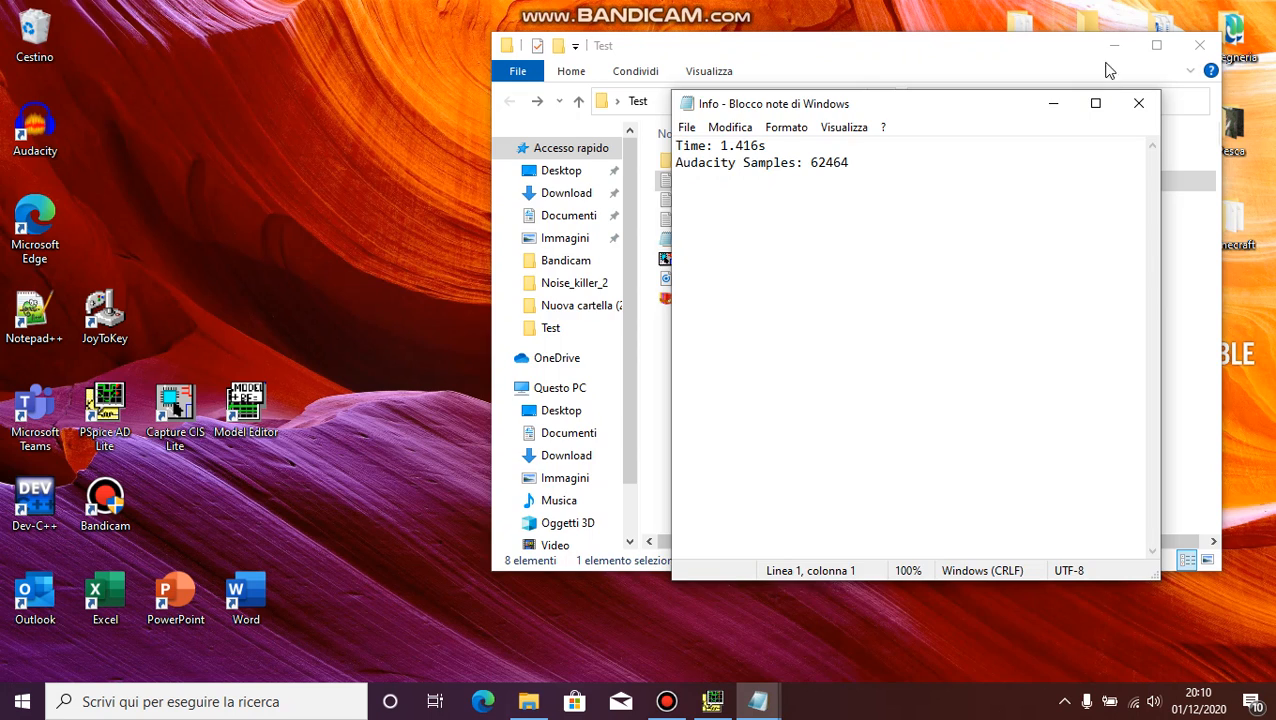
left_click(1113, 46)
left_click_drag(915, 103, 945, 109)
left_click(919, 168)
key("Return")
type("Pspice Samples:")
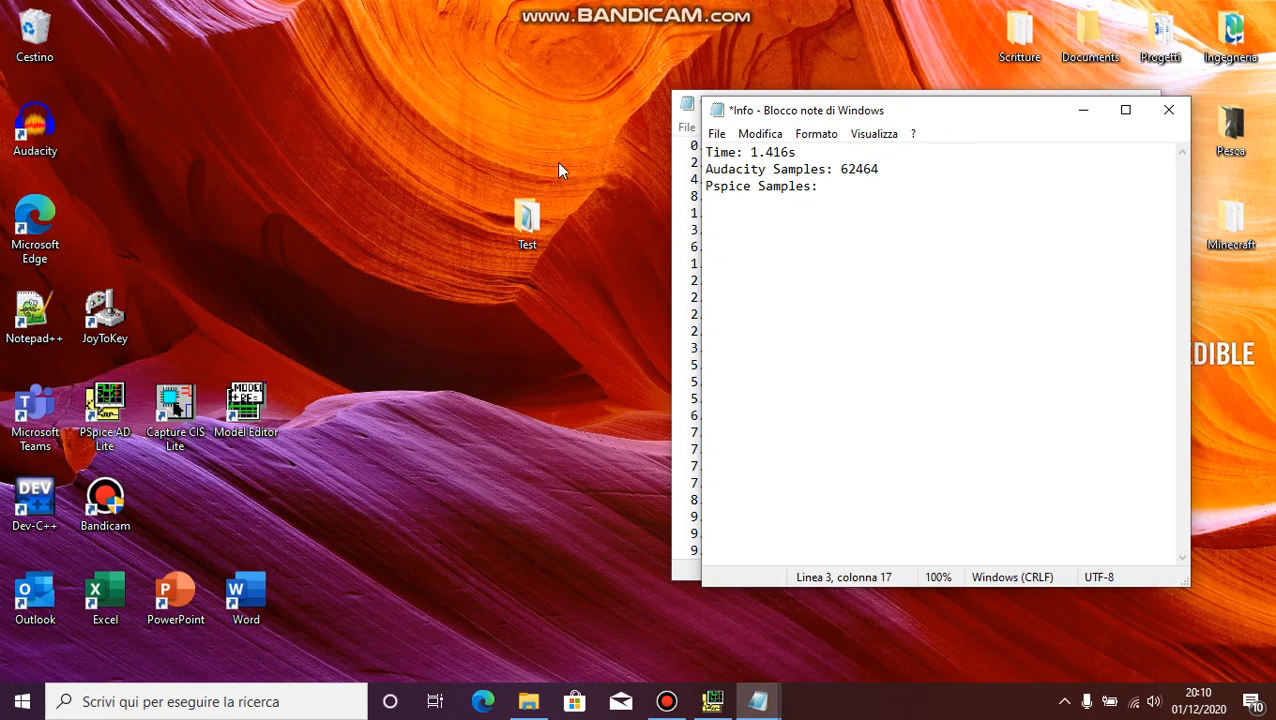
Step: Place Samples_pspice beside Info and delete the empty line after the last sample
left_click(677, 155)
left_click_drag(891, 104, 387, 84)
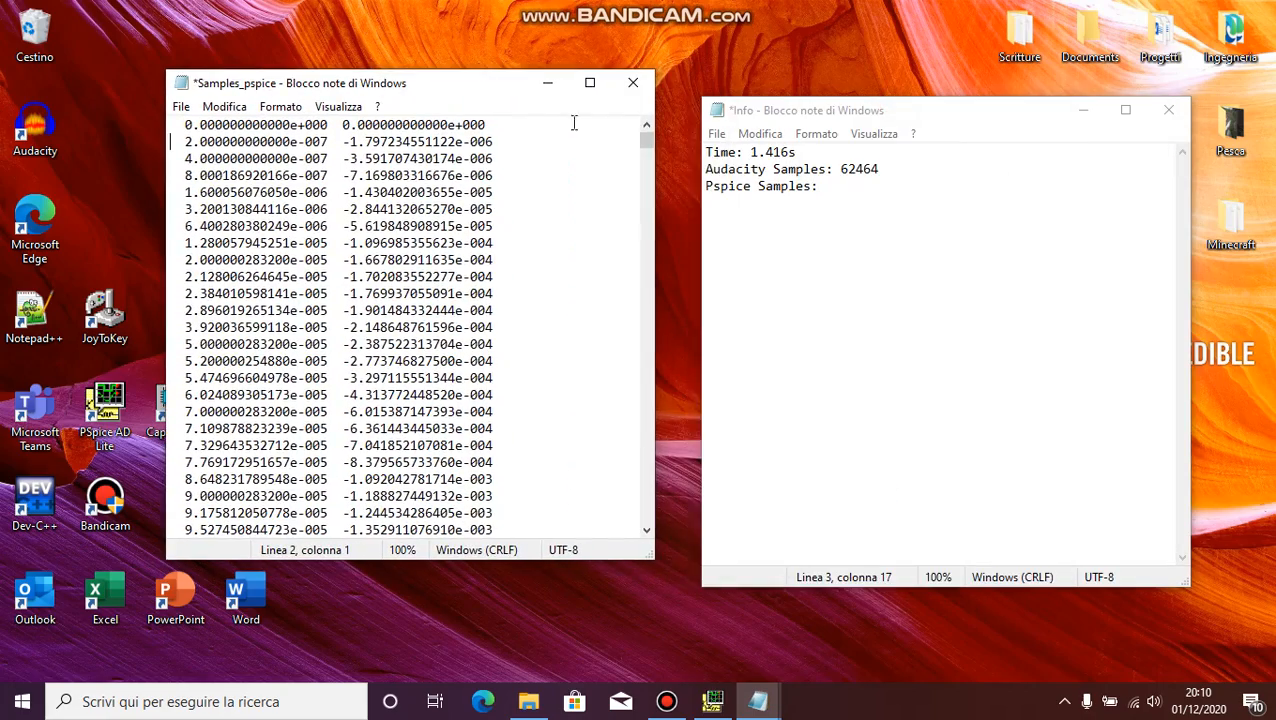
left_click_drag(646, 153, 646, 516)
left_click(500, 512)
key("BackSpace")
key("BackSpace")
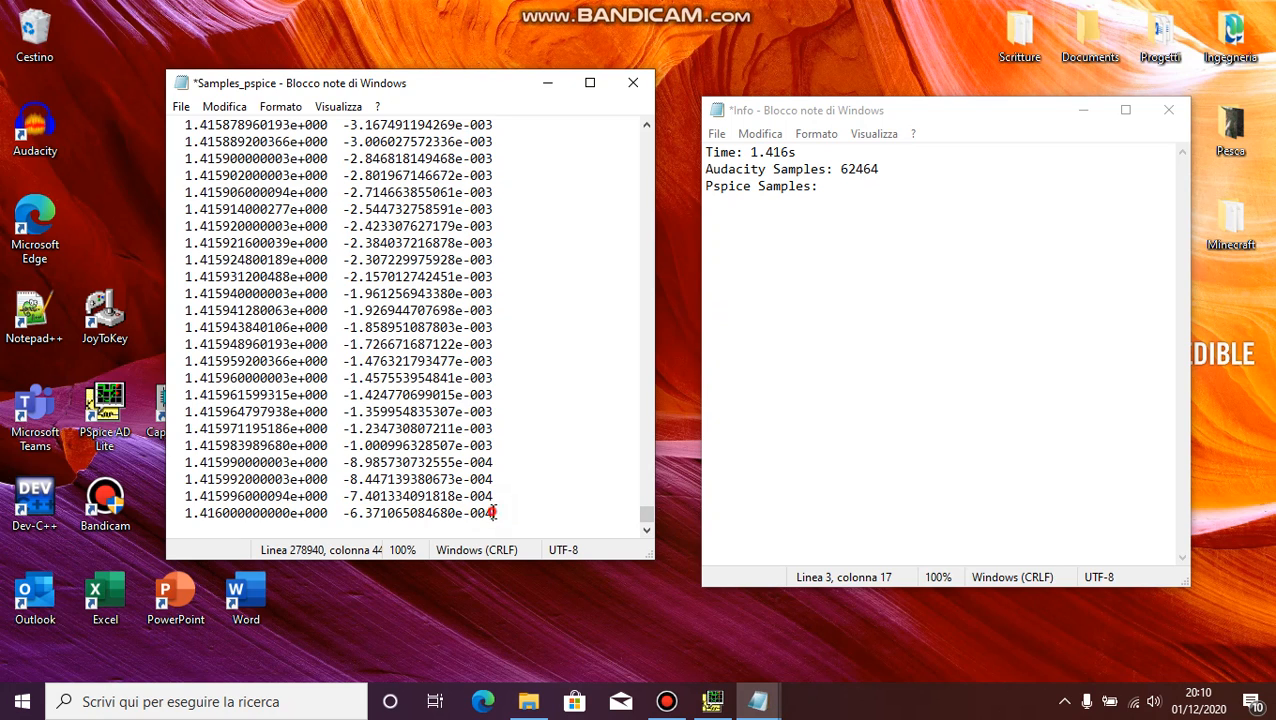
Step: Enter 278940 as the Pspice Samples value in Info and add the expression "1 / (1.416 / 278940 ) =" two lines below
left_click(856, 187)
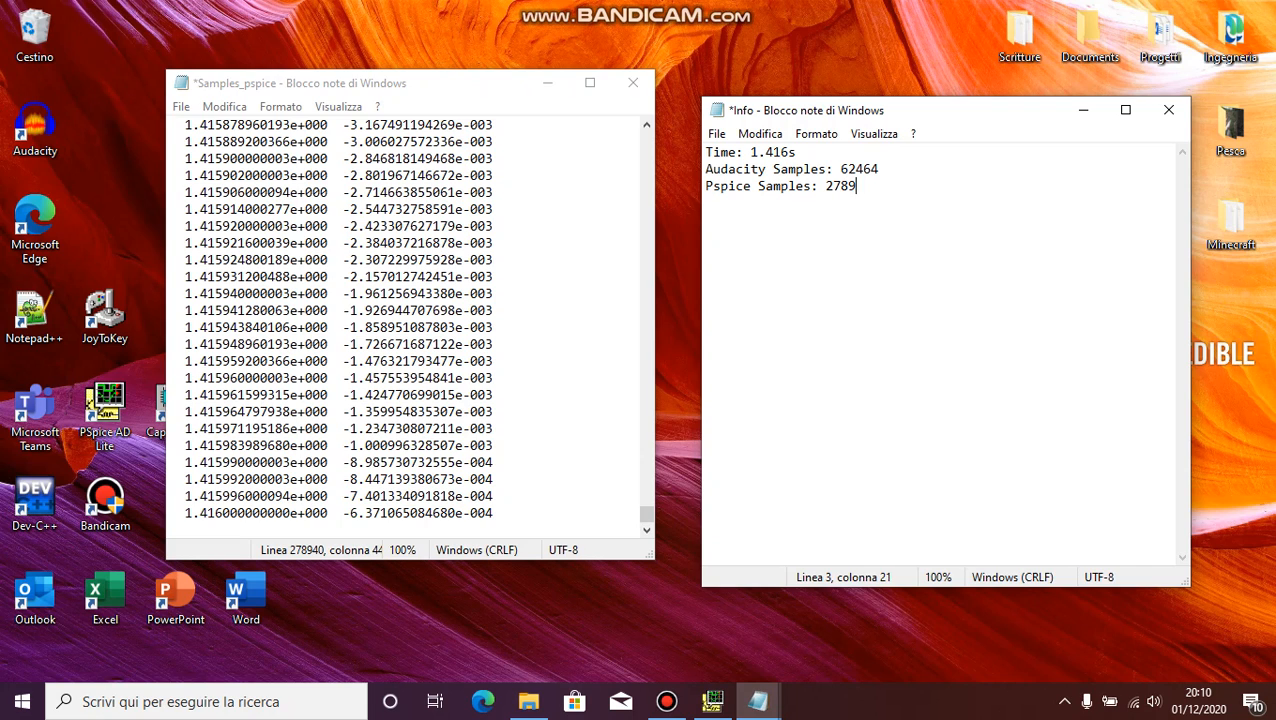
left_click_drag(882, 187, 705, 188)
left_click(900, 190)
key("Return")
key("Return")
type("1 / (1.416 / 278940 ) =")
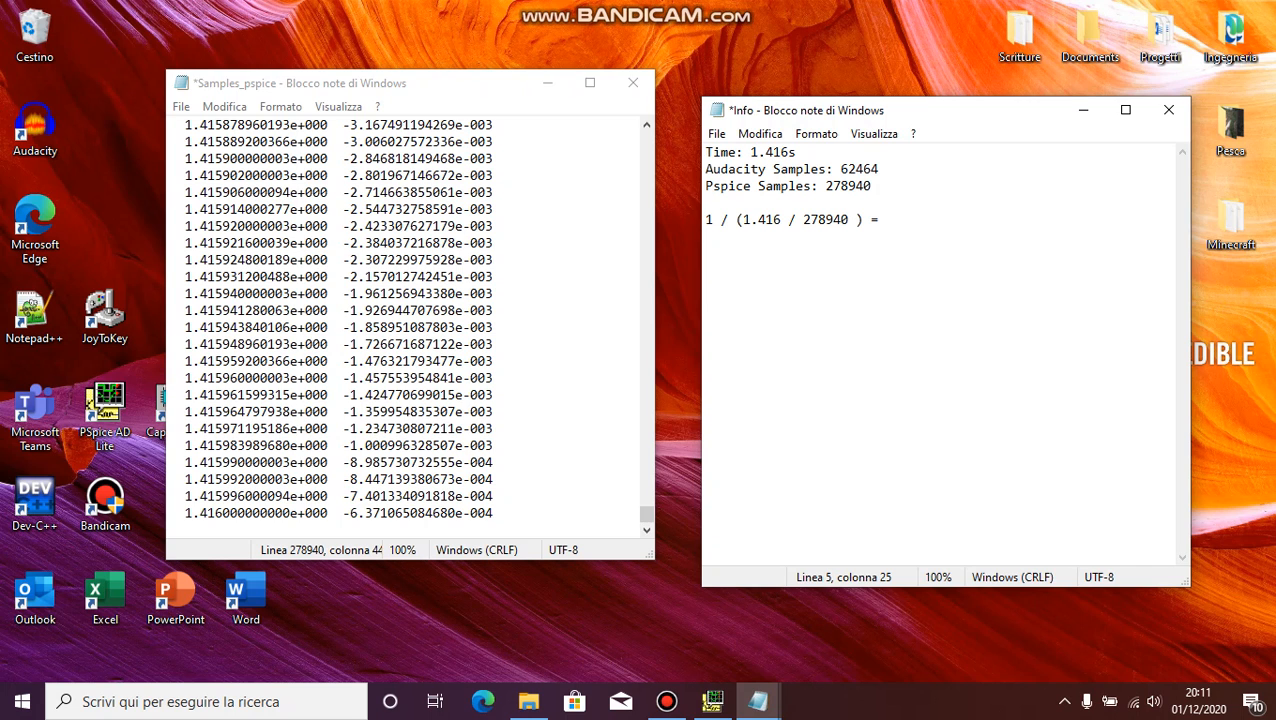
Step: Compute 1 ÷ (1.416 ÷ 278940) in Calculator and write 196991 Hz after the expression in Info
key("super+r")
key("Return")
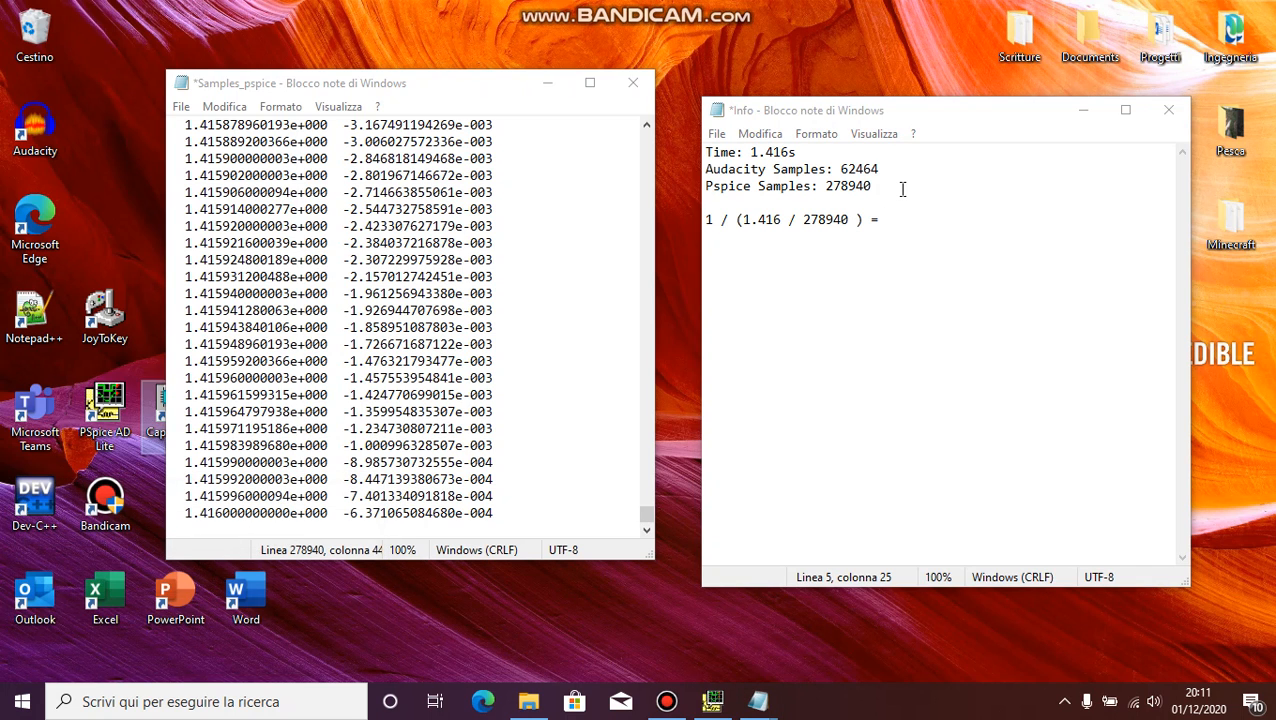
left_click(400, 532)
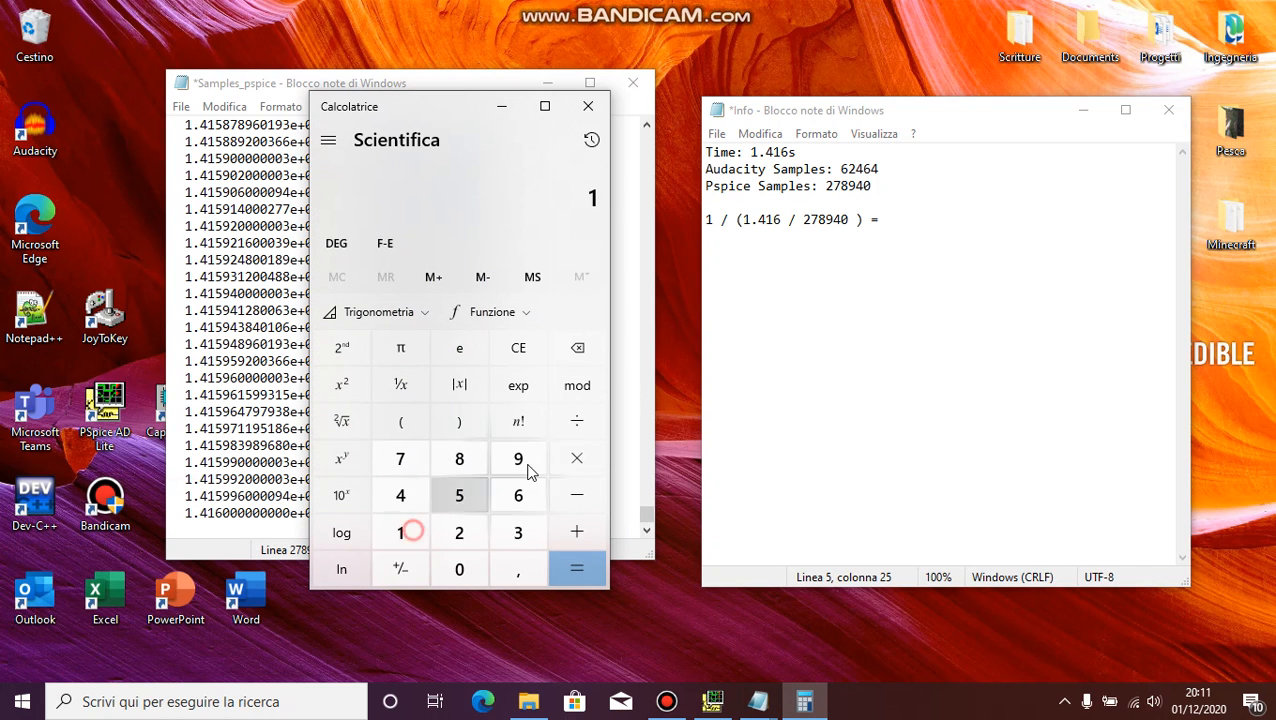
left_click(578, 421)
left_click(405, 424)
left_click(420, 530)
left_click(518, 569)
left_click(400, 495)
left_click(400, 532)
left_click(518, 495)
left_click(577, 421)
left_click(468, 533)
left_click(400, 457)
left_click(450, 457)
left_click(514, 457)
left_click(415, 500)
left_click(459, 568)
left_click(459, 421)
left_click(576, 568)
left_click(915, 219)
type("196991 Hz")
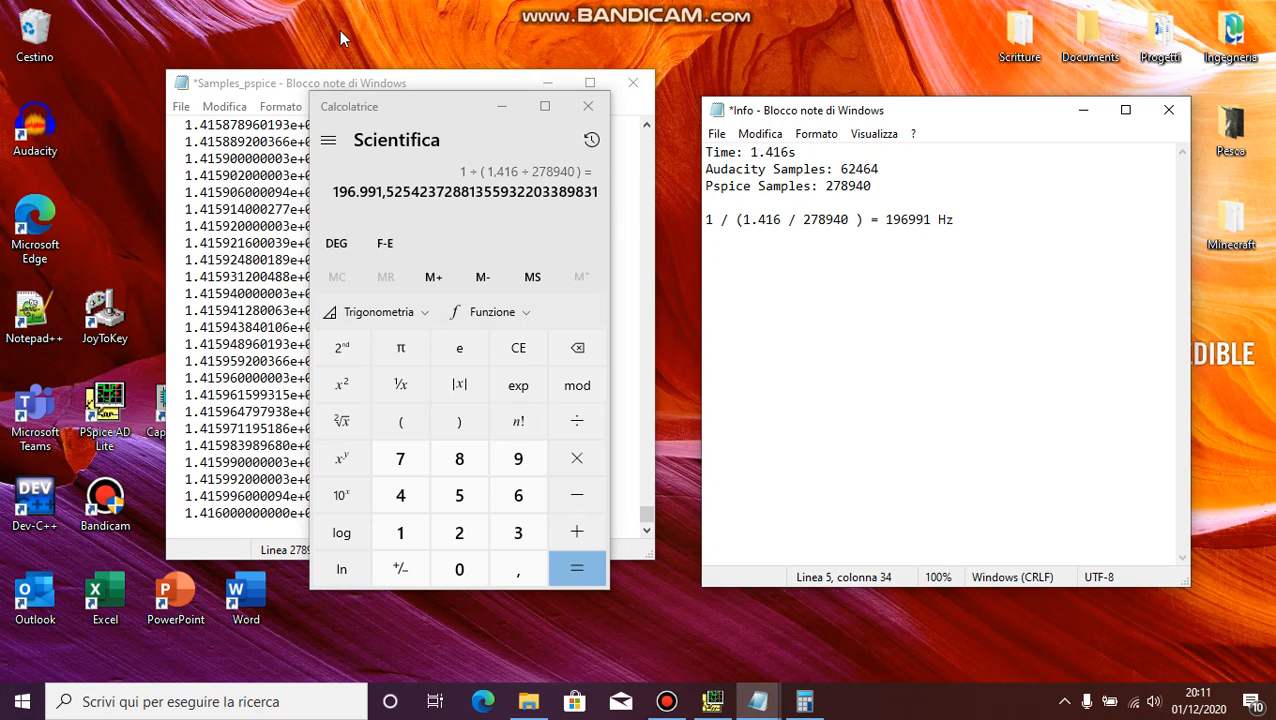
Step: Close Samples_pspice, saving its changes, and move Calculator closer to Info
left_click(268, 83)
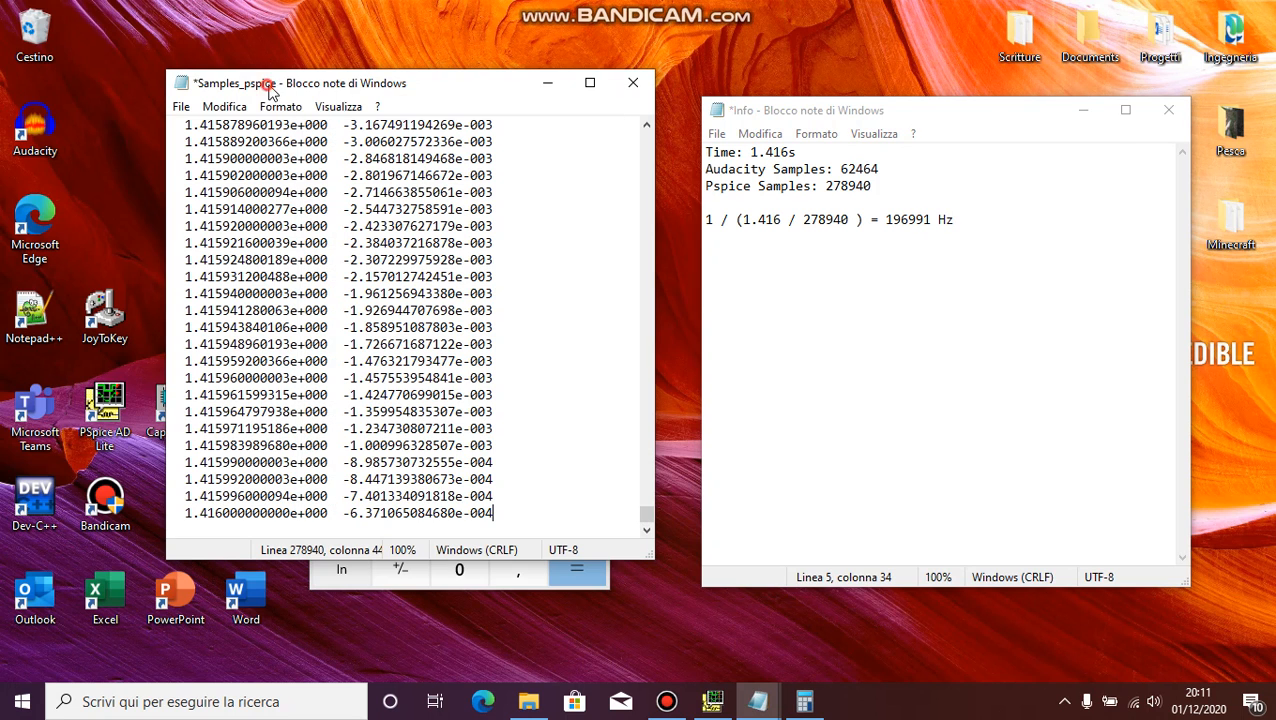
left_click(633, 83)
left_click(568, 362)
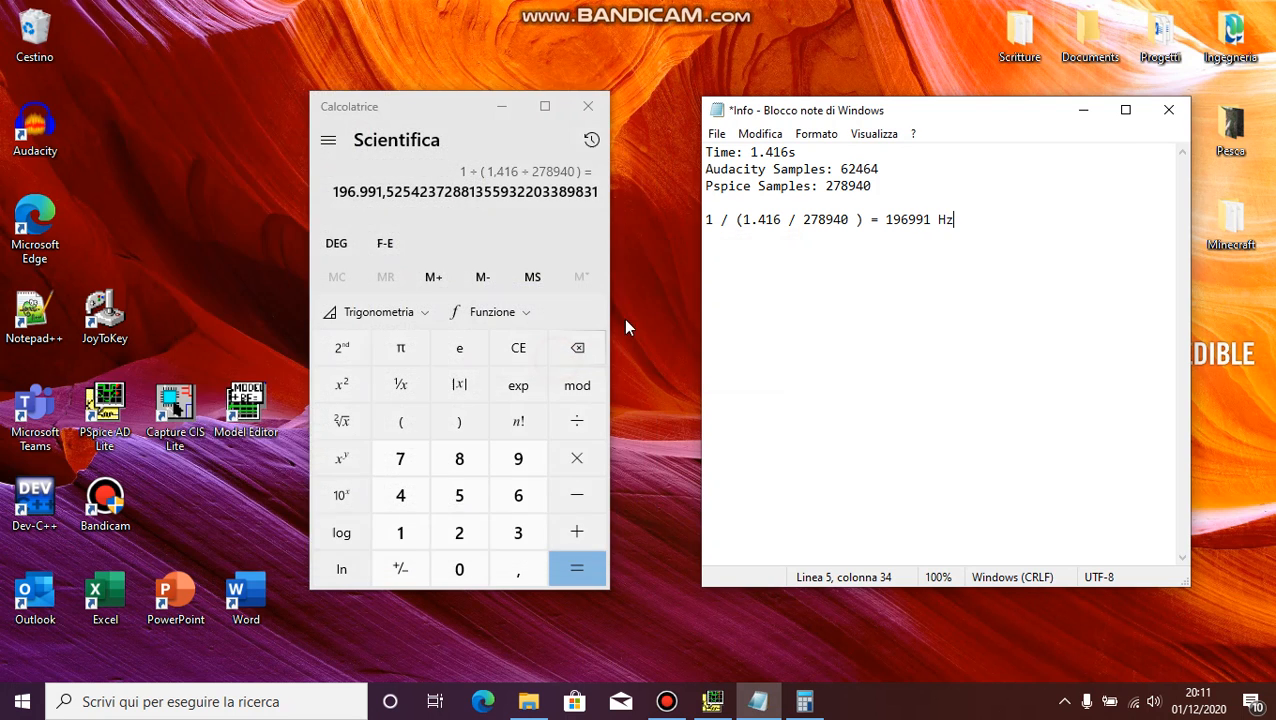
left_click_drag(450, 112, 502, 114)
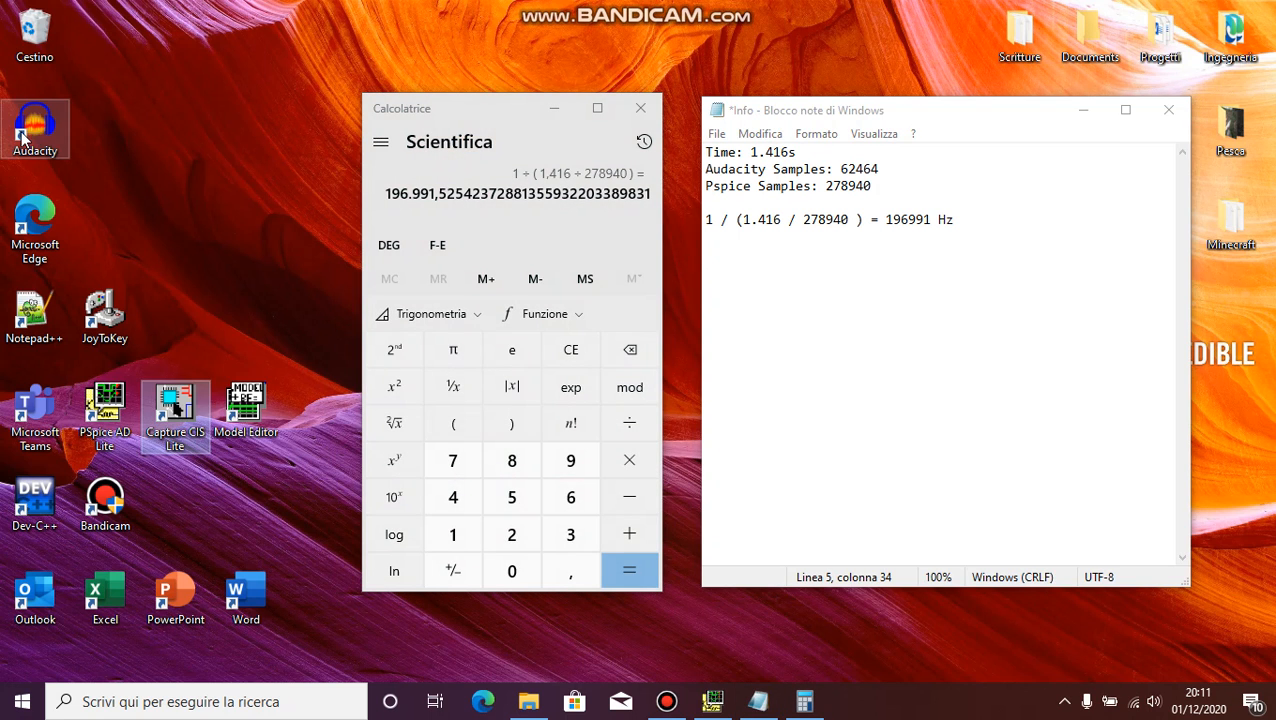
Step: Launch Audacity and open the Test audio file from the Test folder
double_click(38, 128)
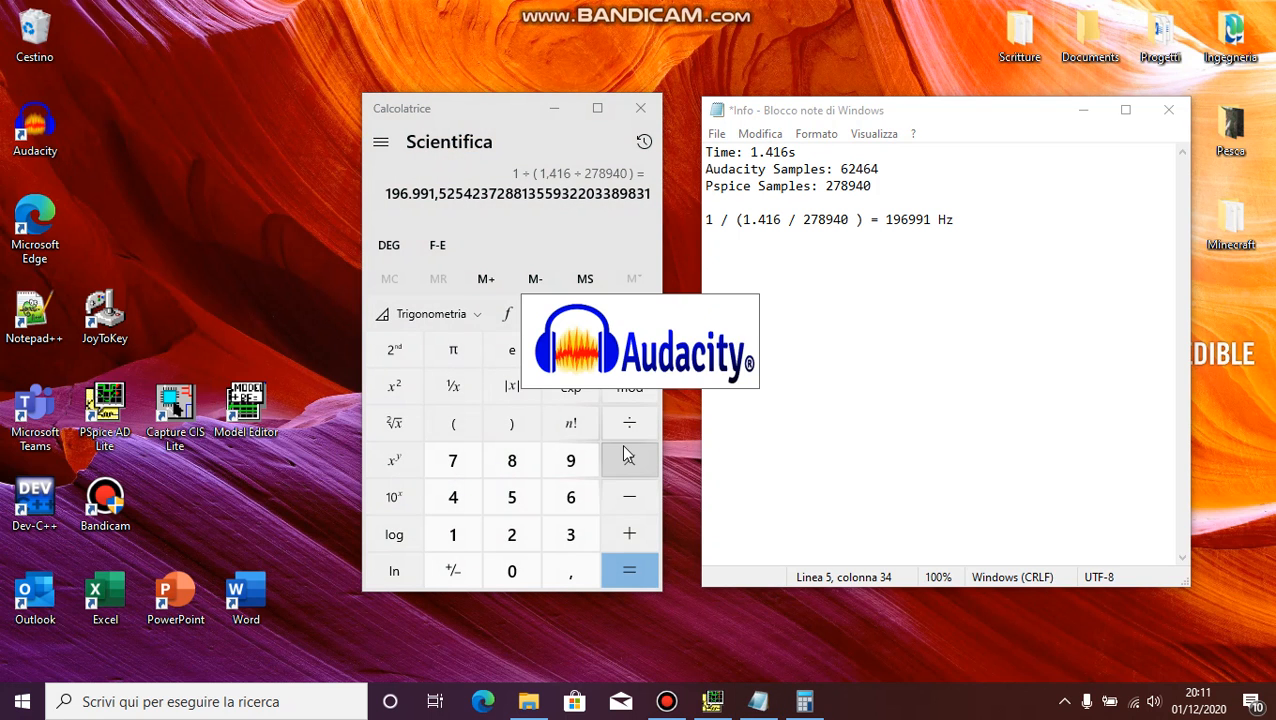
left_click(665, 700)
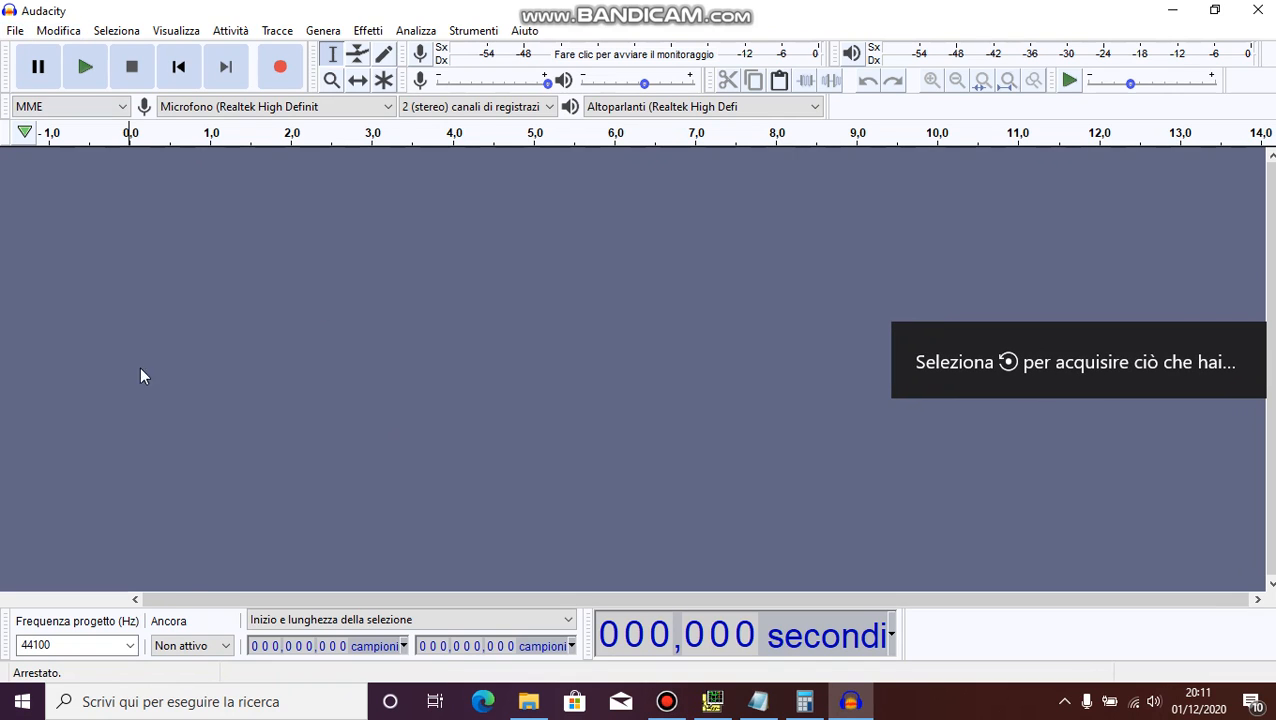
left_click(15, 30)
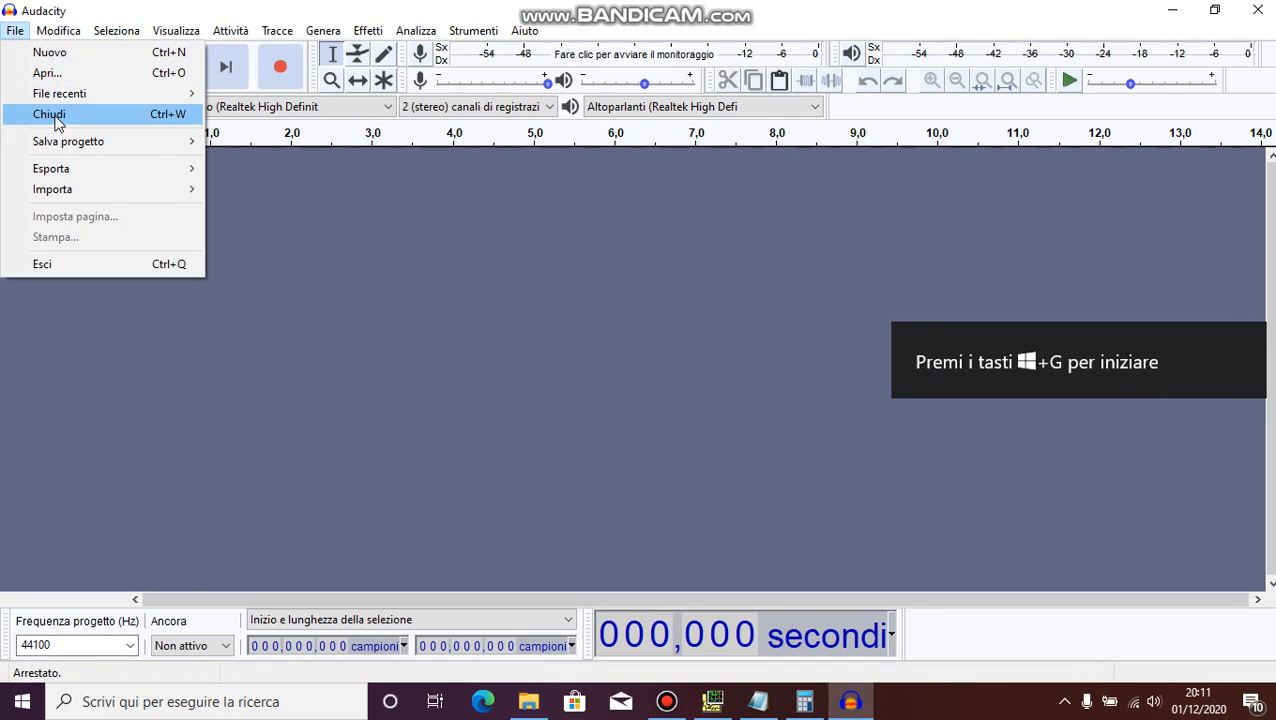
left_click(42, 77)
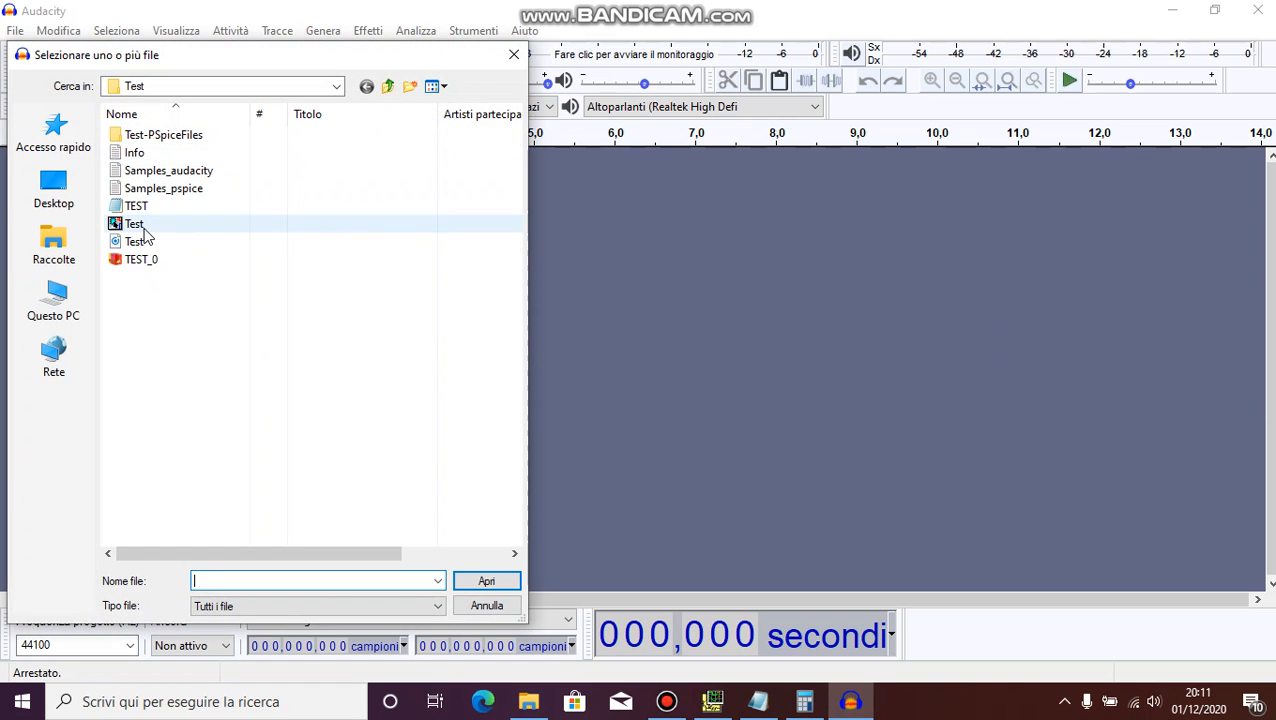
double_click(148, 245)
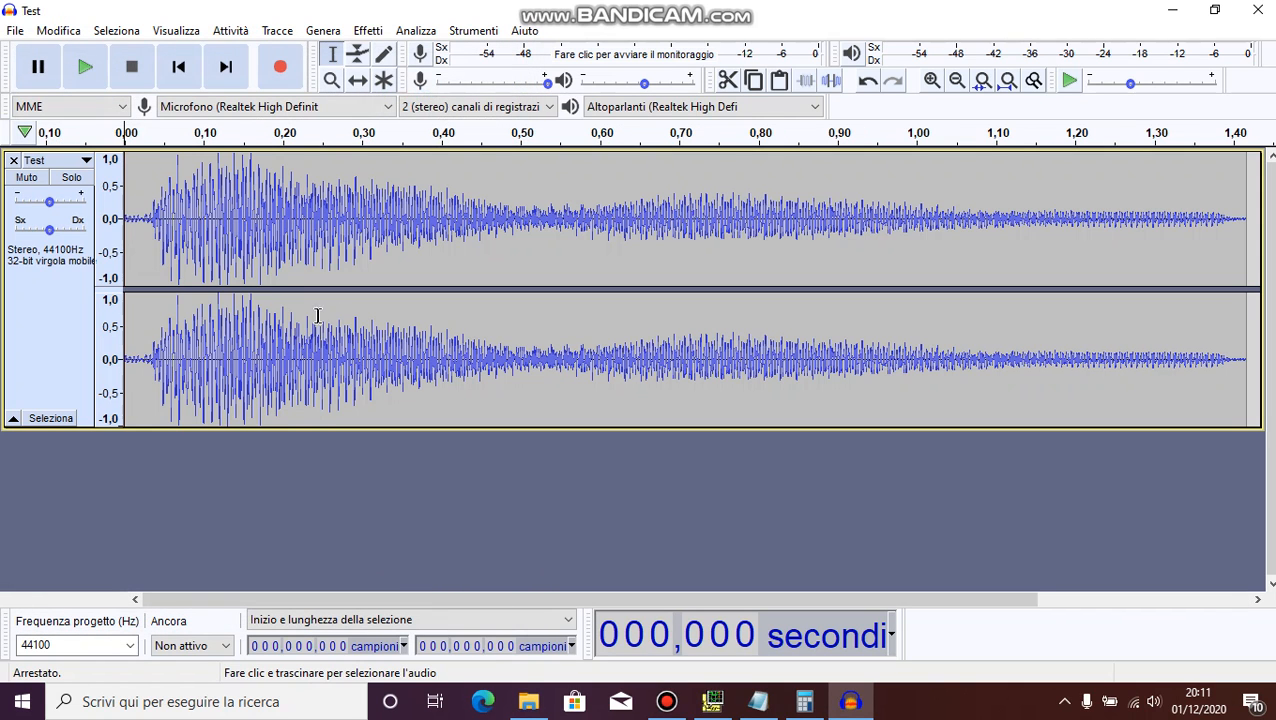
Step: Split the Test stereo track into separate channels and remove the lower one
scroll(313, 305, "down", 1, "ctrl")
left_click(84, 161)
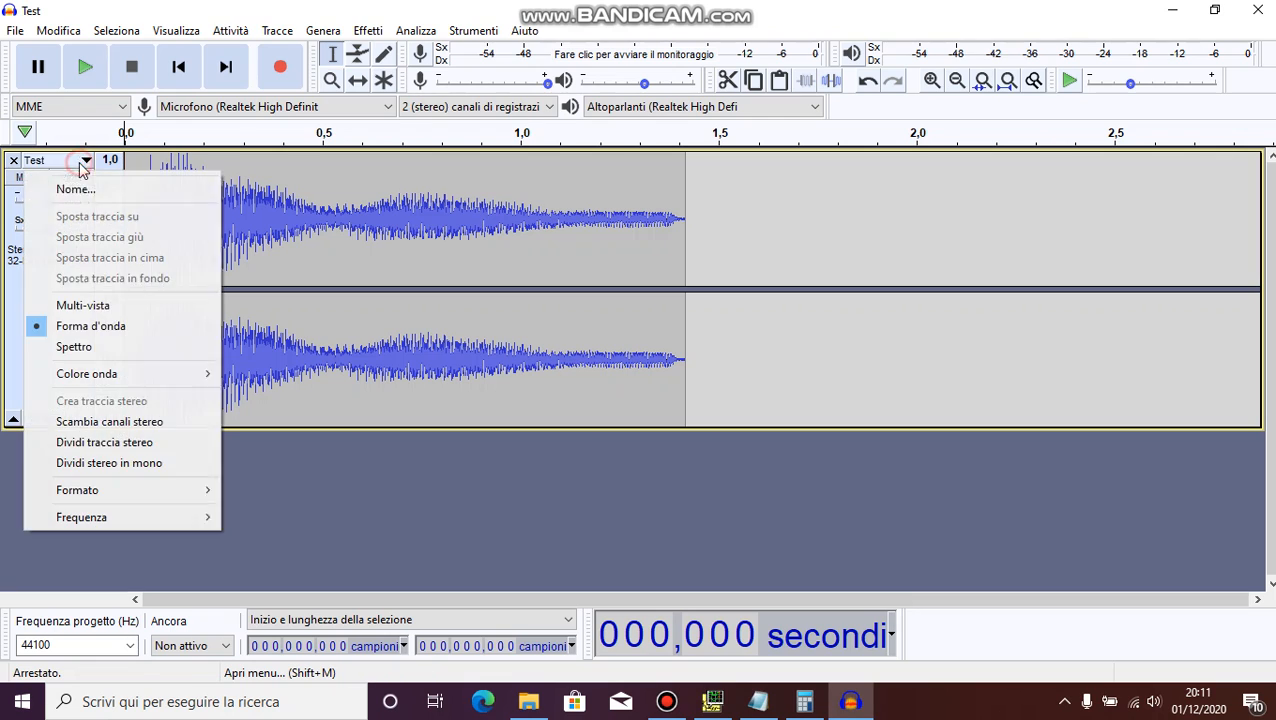
left_click(104, 442)
left_click(13, 298)
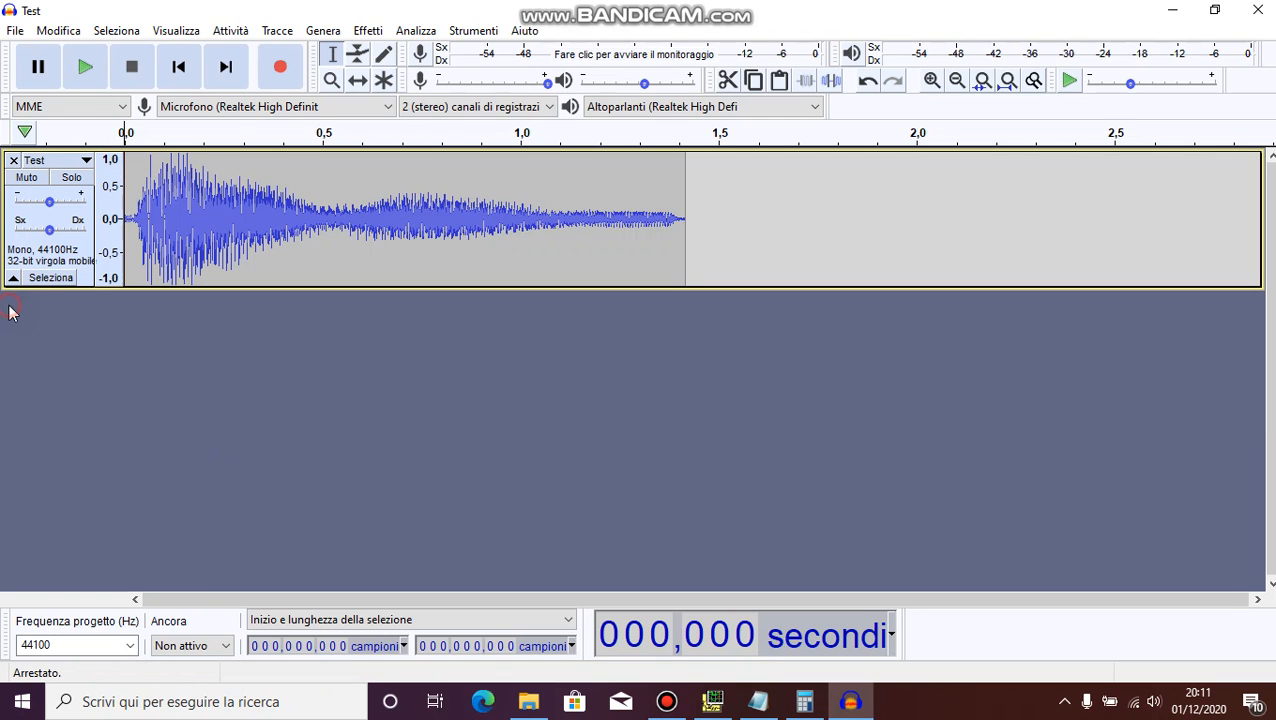
Step: Set the project rate to 196991 Hz and add a new stereo track below the Test track
double_click(59, 646)
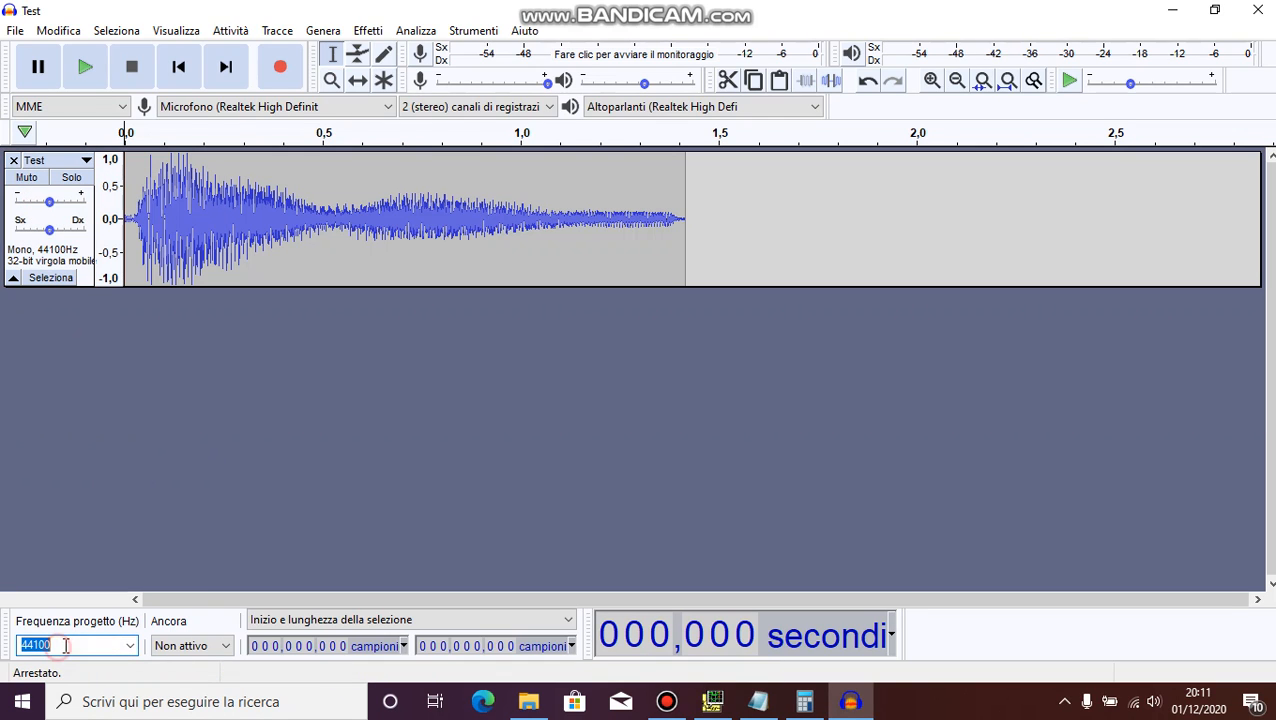
key("BackSpace")
left_click(277, 30)
mouse_move(305, 62)
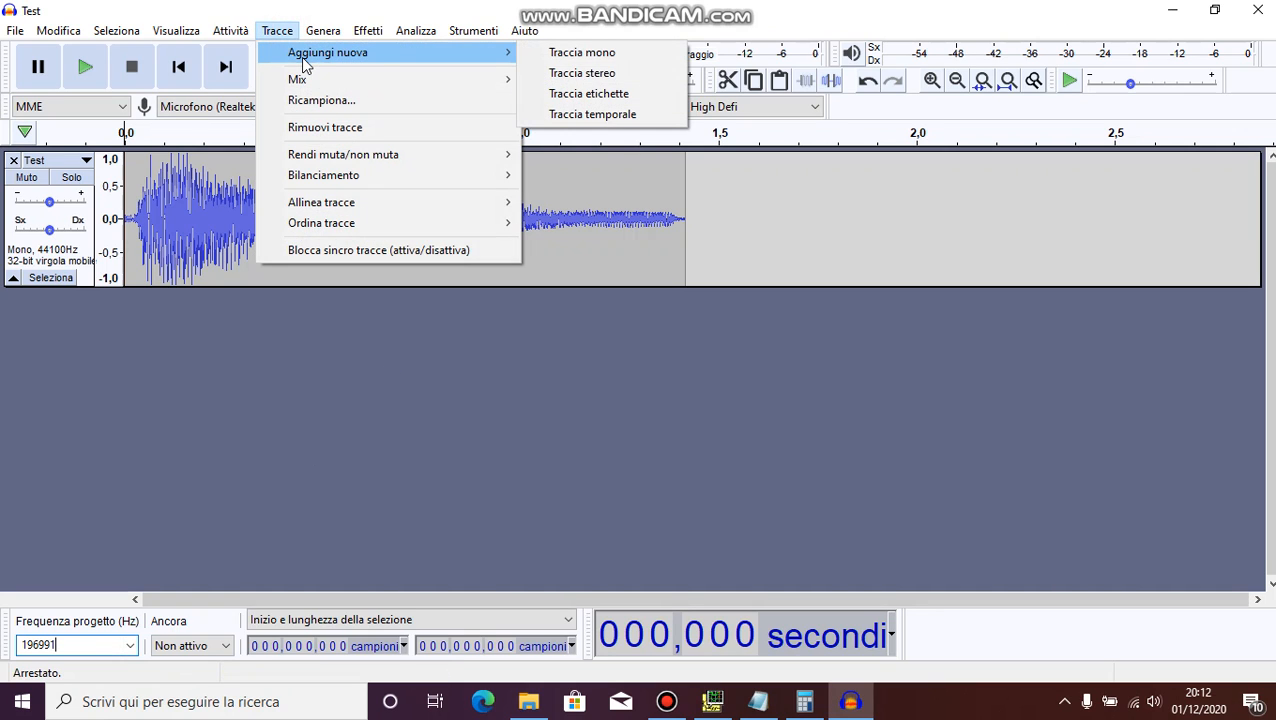
left_click(565, 74)
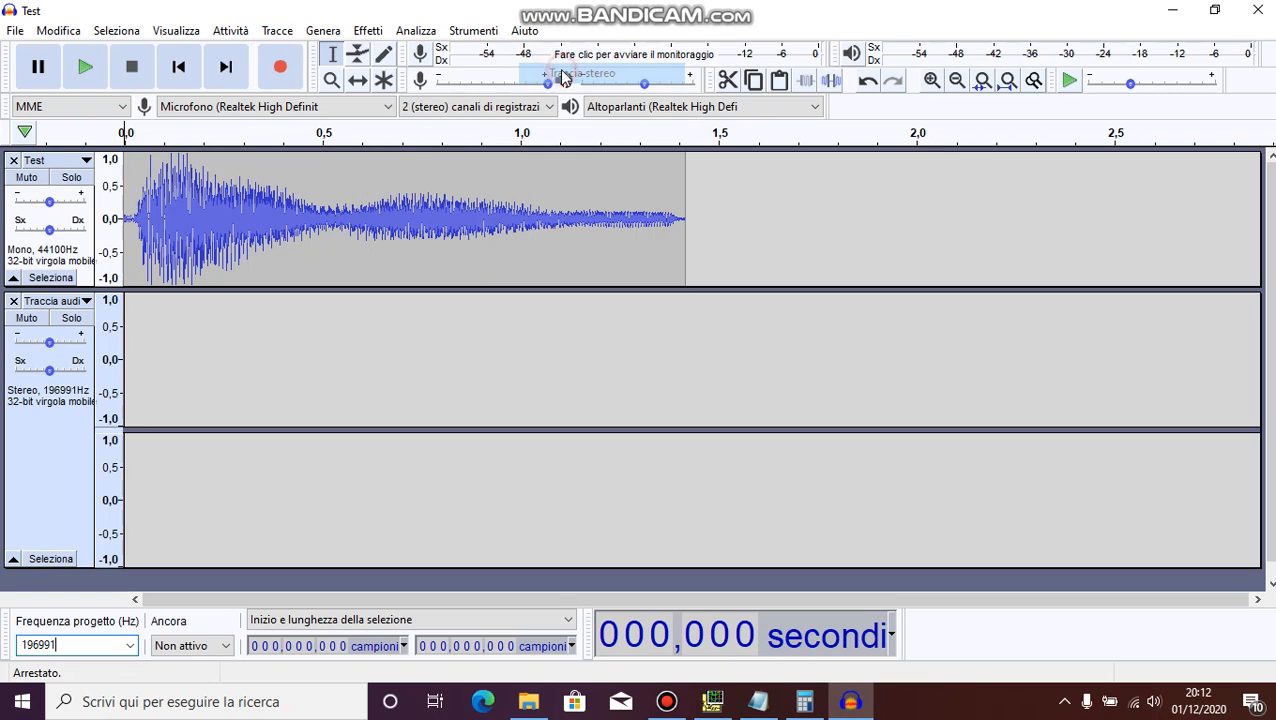
left_click(118, 330)
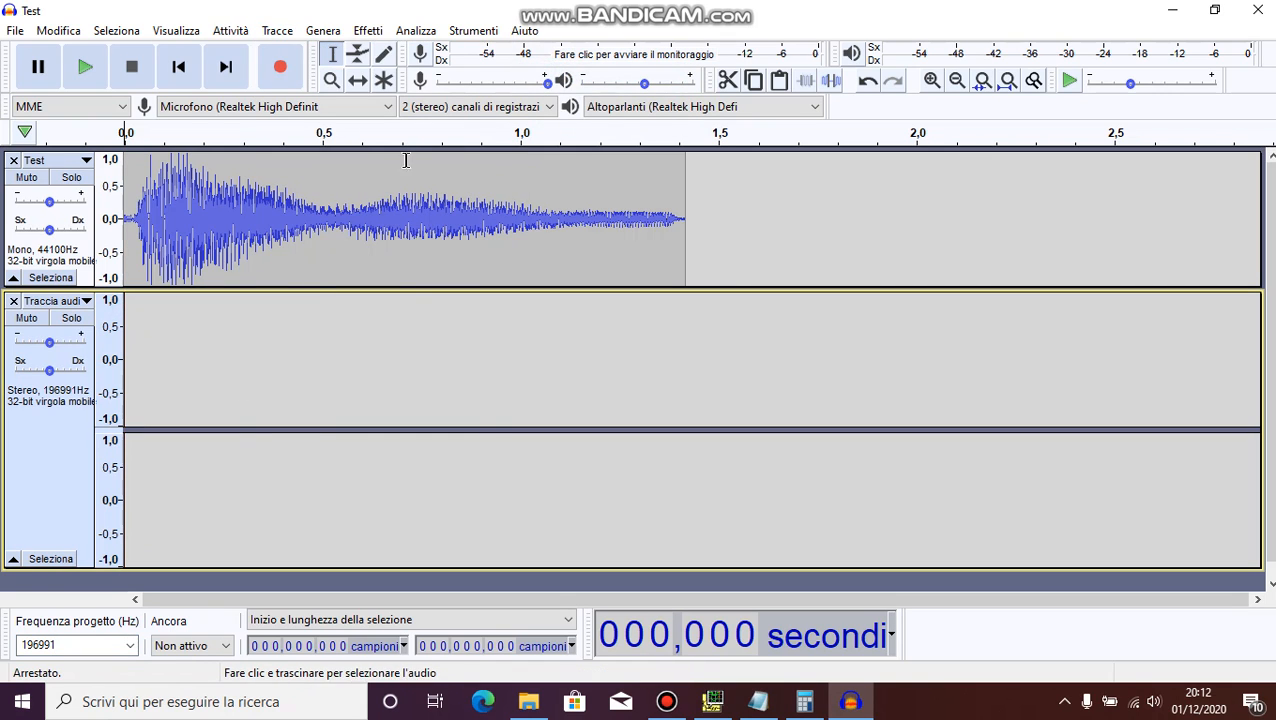
Step: Import Samples_pspice.txt as sample data into the new stereo track, reading invalid data as zero
left_click(473, 31)
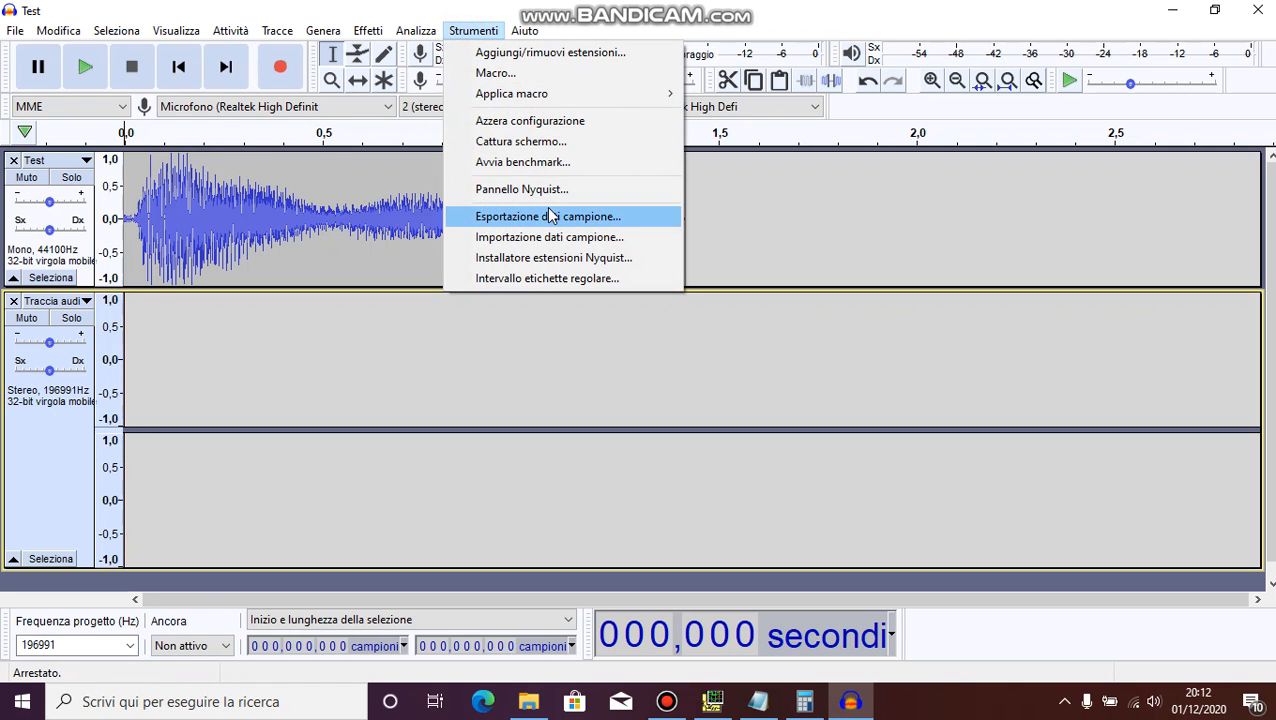
left_click(588, 243)
left_click(799, 309)
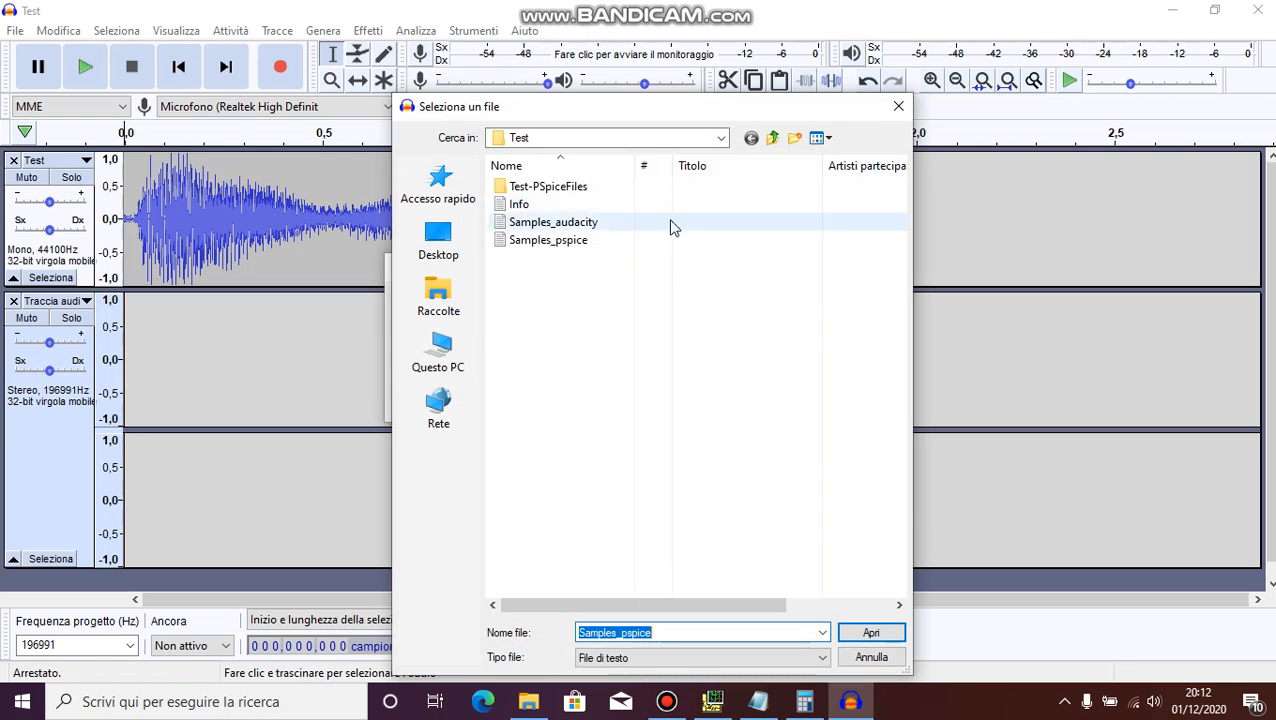
left_click(548, 242)
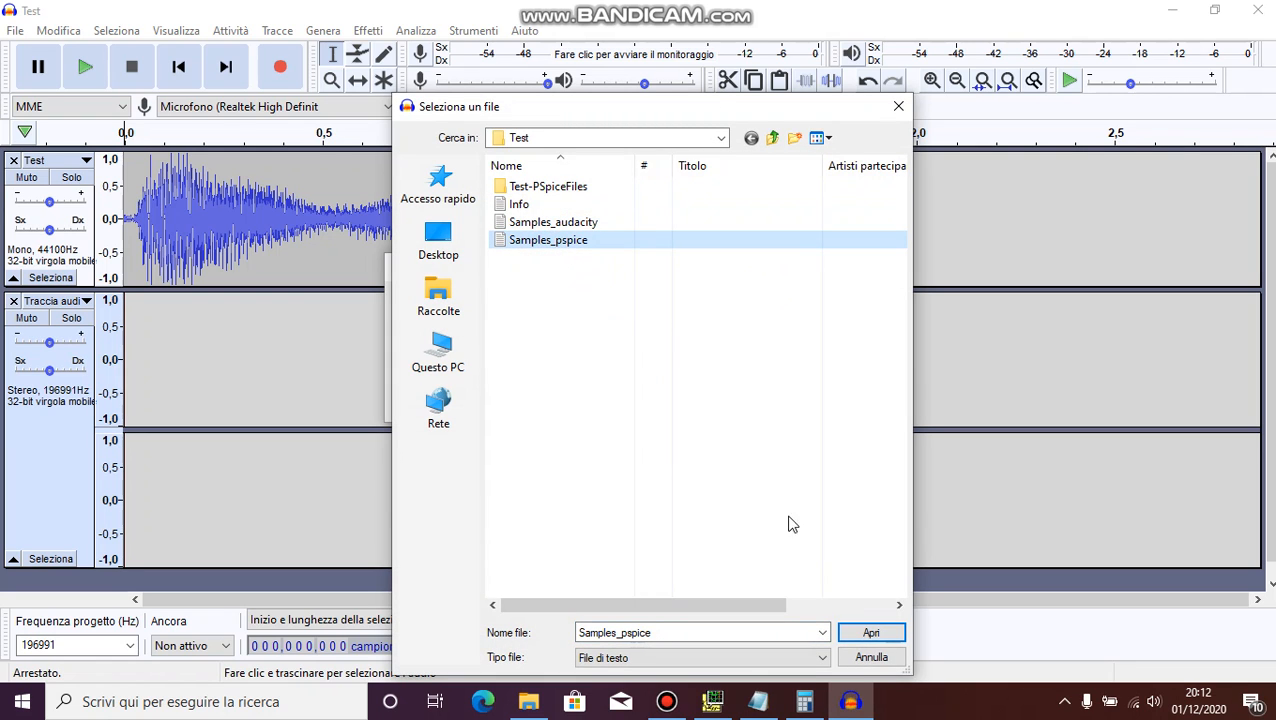
left_click(866, 634)
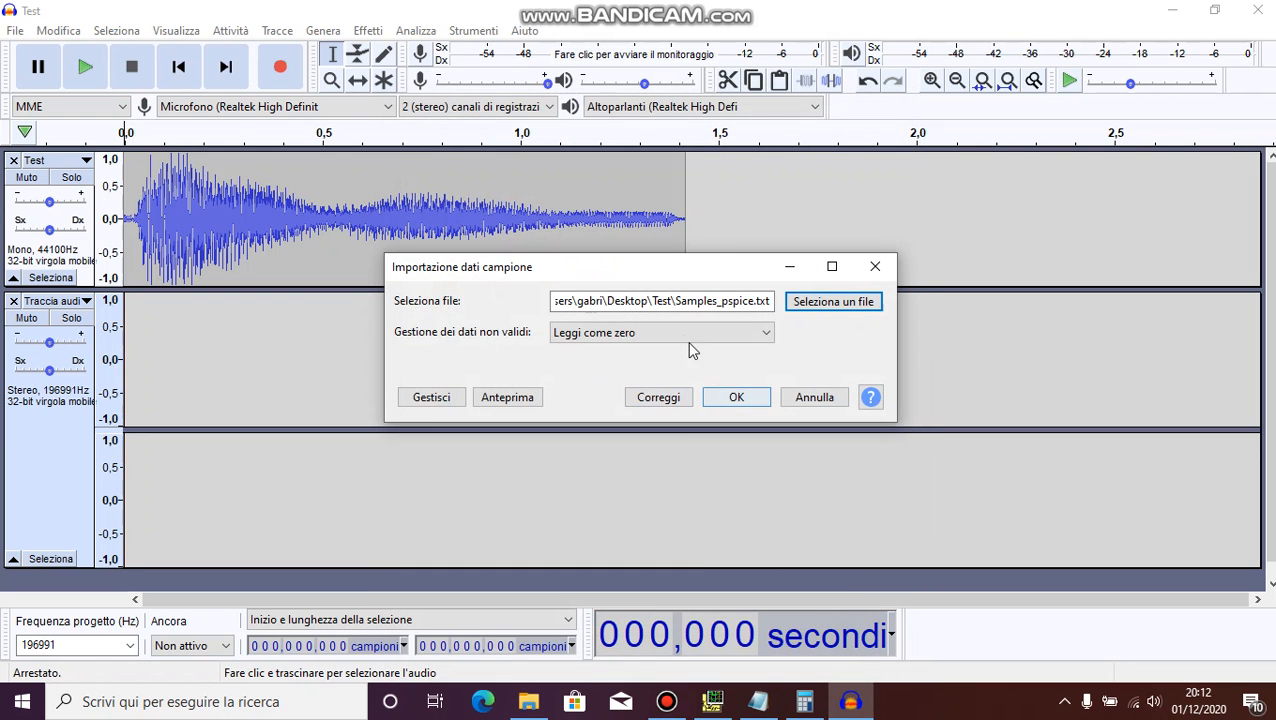
left_click(755, 333)
left_click(607, 364)
left_click(736, 397)
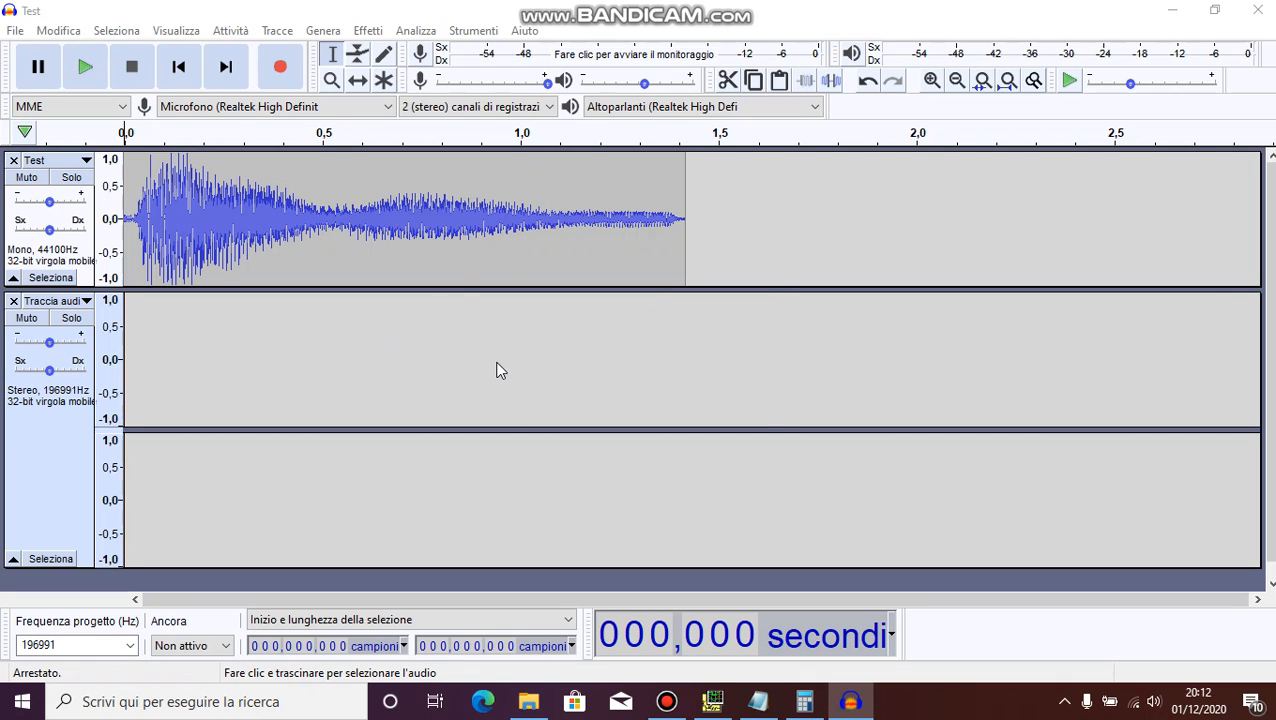
Step: Split the imported stereo track to mono and remove the upper track containing the time ramp
left_click_drag(683, 273, 114, 270)
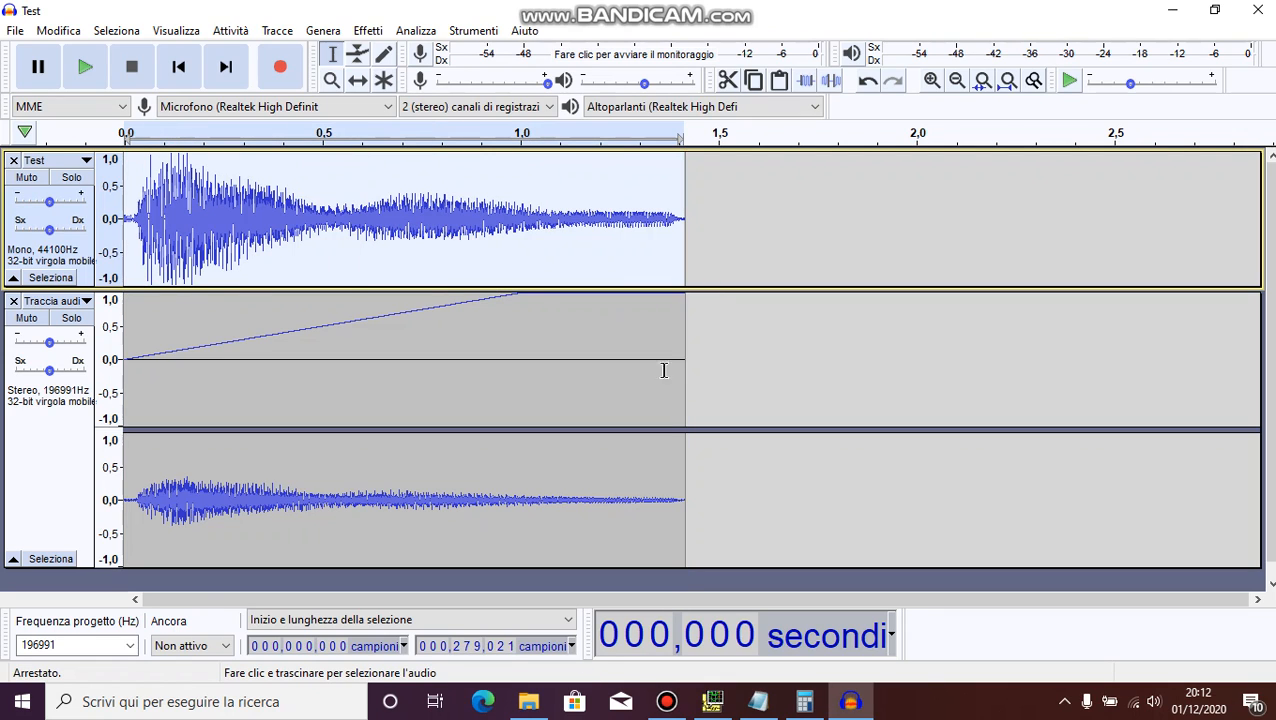
left_click(78, 302)
left_click(166, 601)
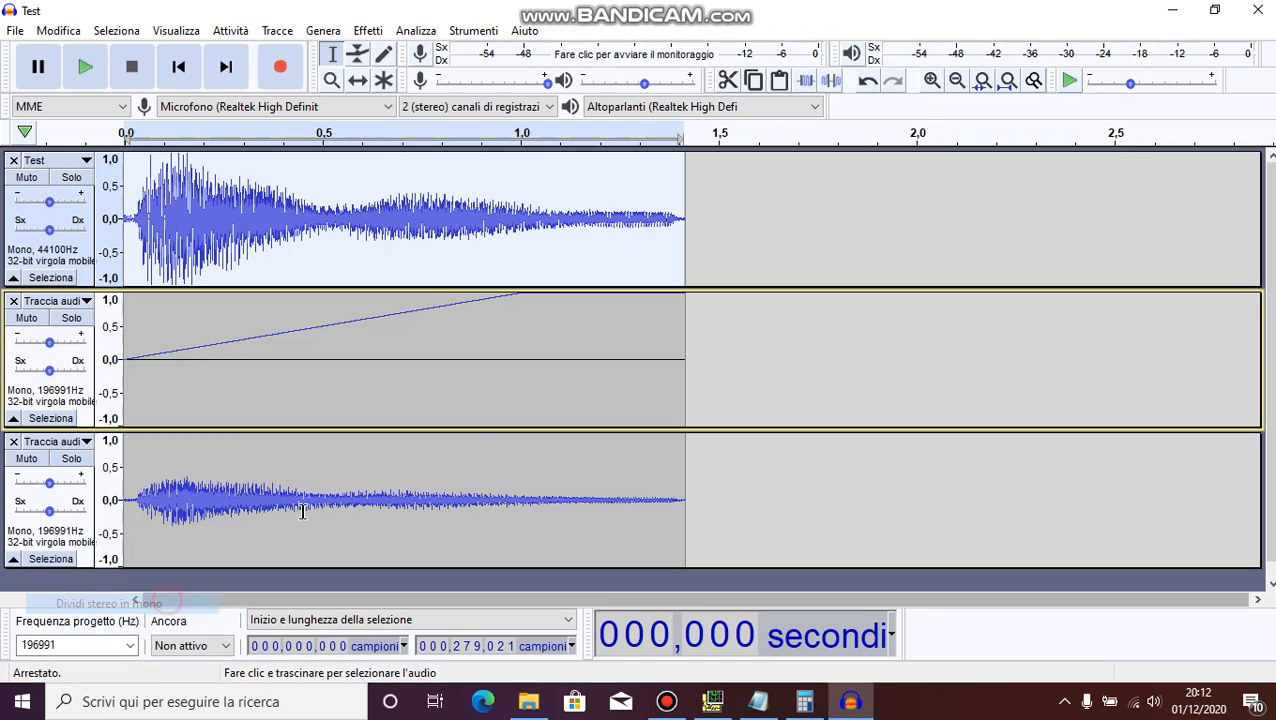
left_click(14, 301)
left_click(738, 272)
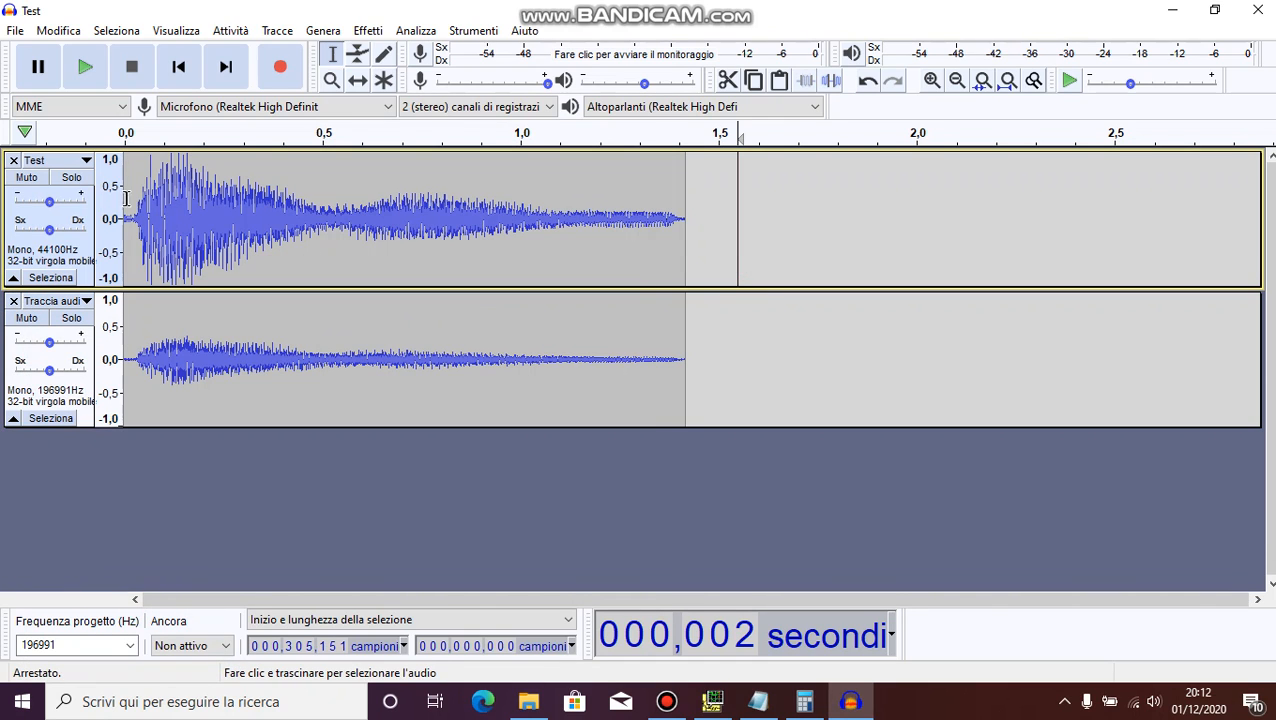
Step: Solo the original Test track, select its full waveform and play it
left_click(71, 177)
left_click_drag(126, 189, 675, 219)
key("space")
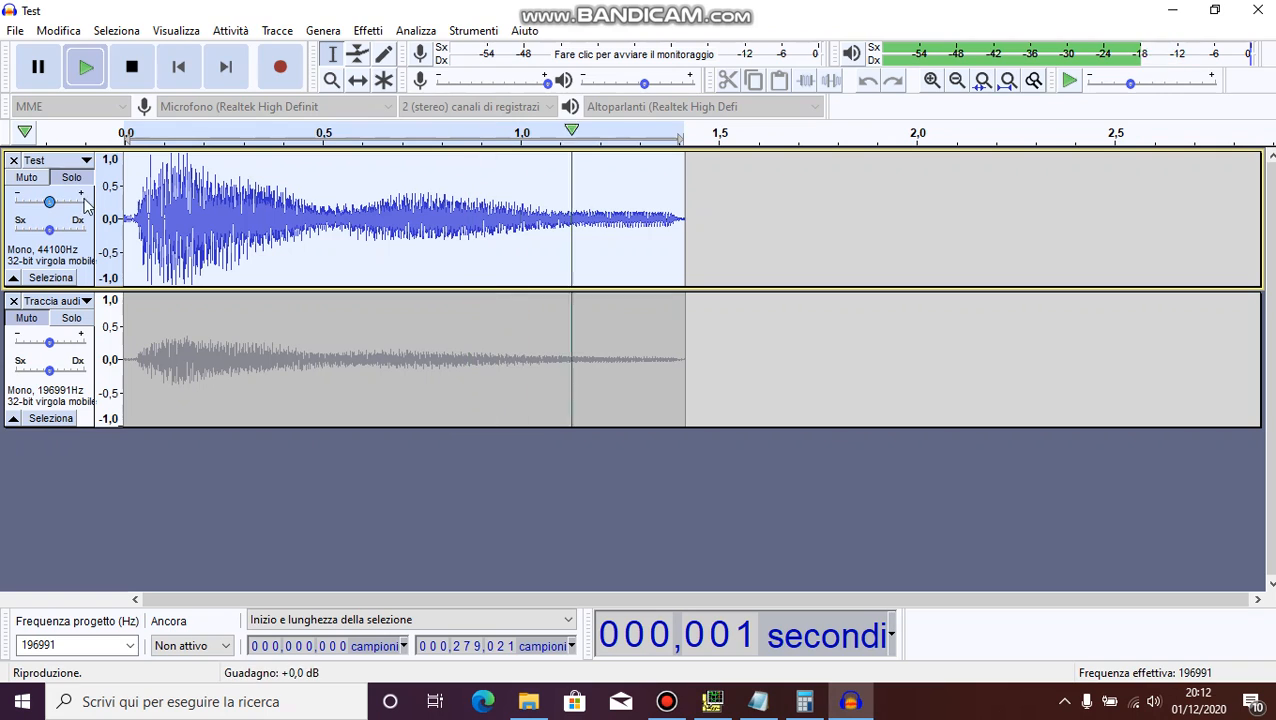
Step: Solo the imported PSpice track, select its full waveform and play it
left_click(71, 318)
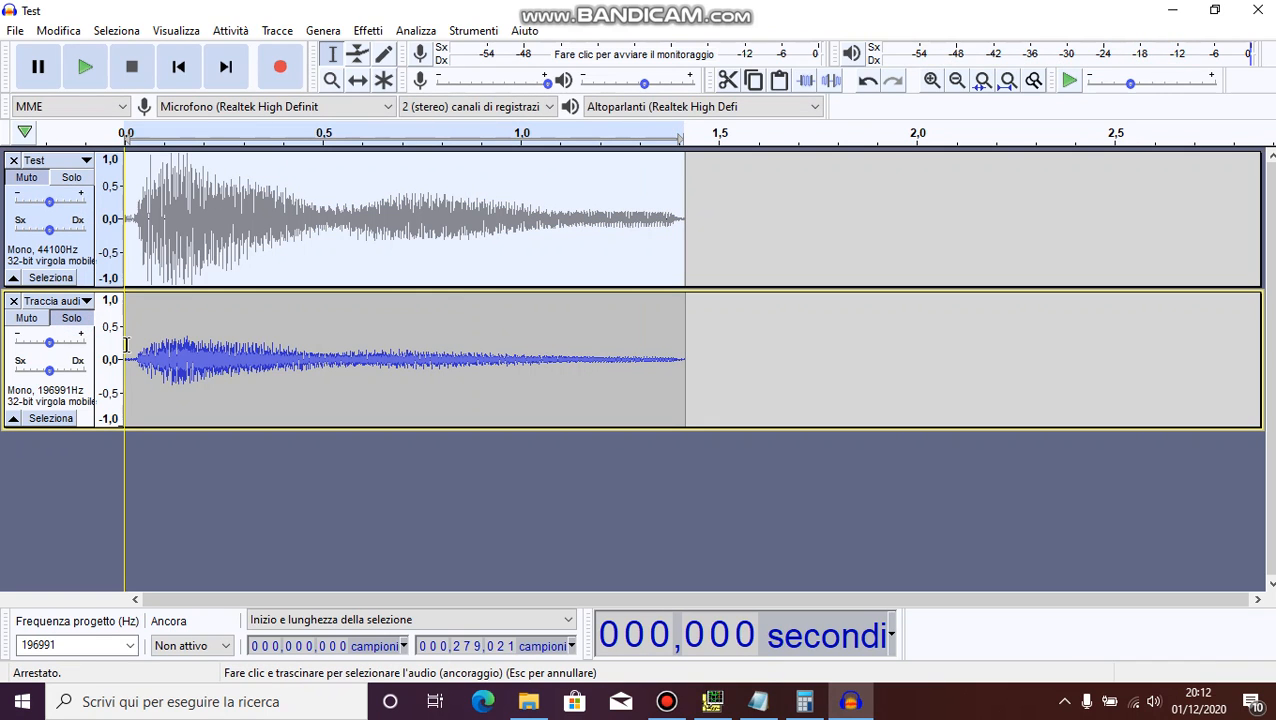
left_click_drag(125, 342, 686, 342)
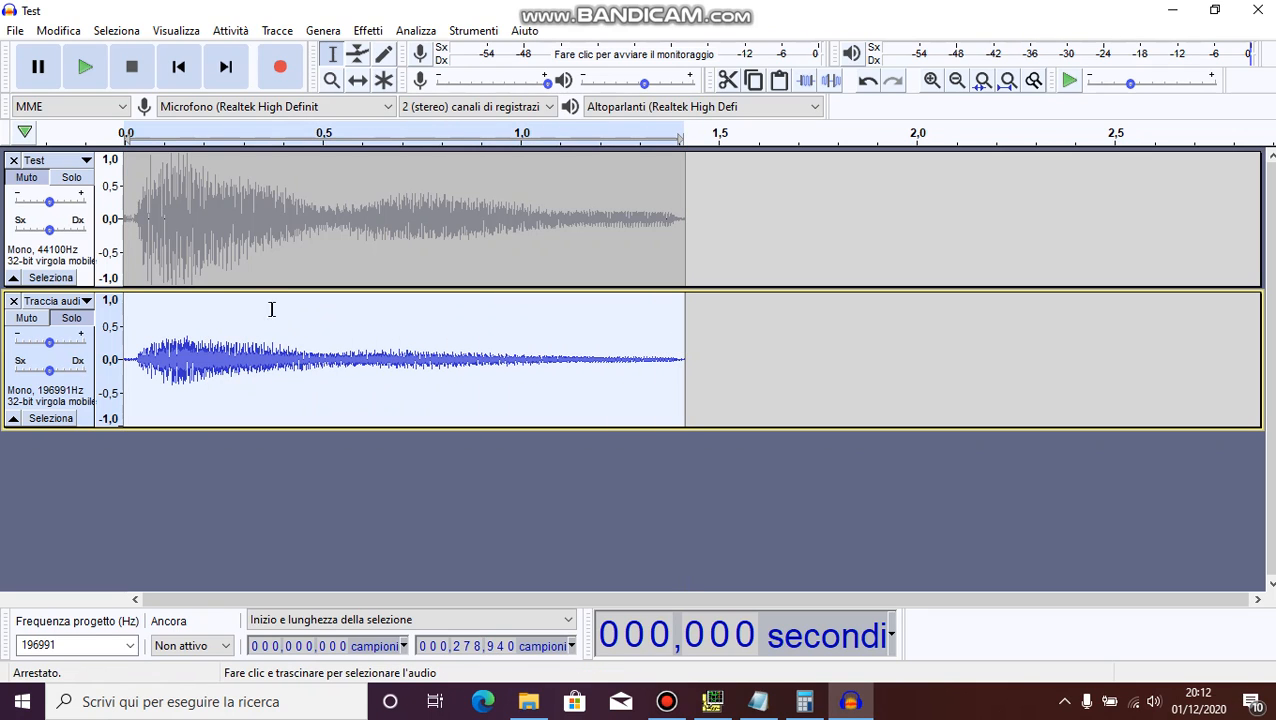
left_click(85, 66)
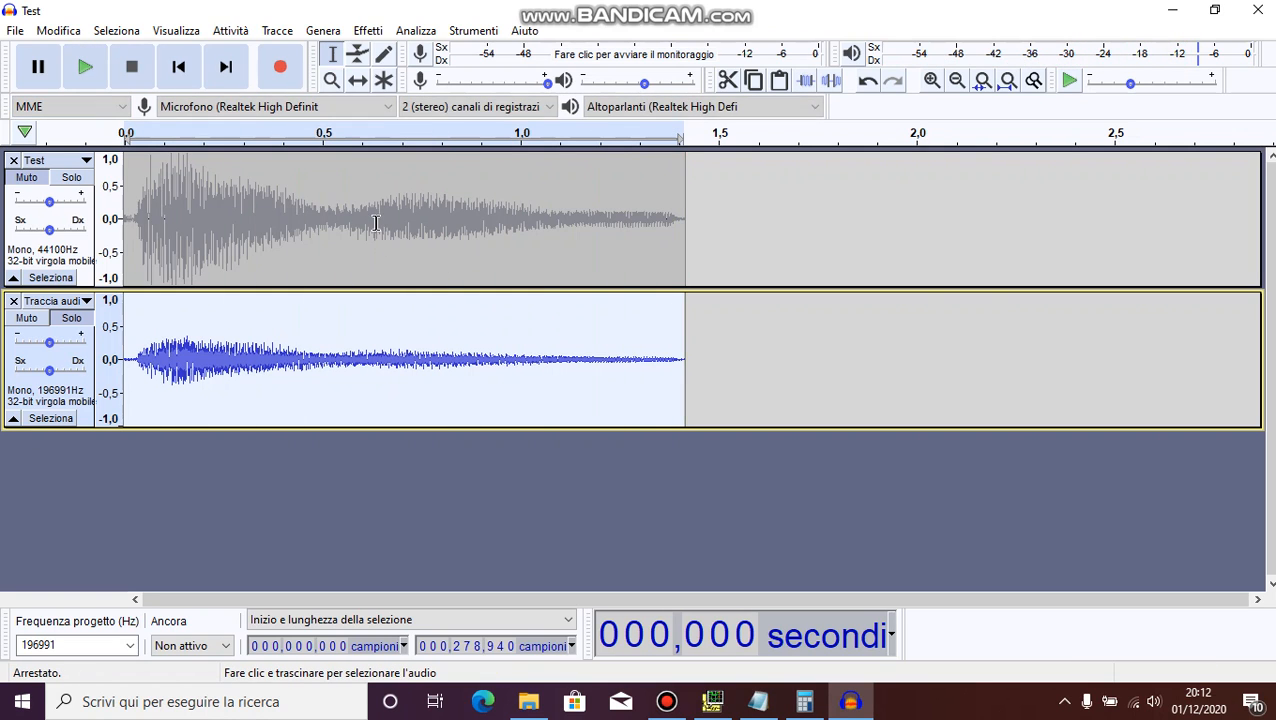